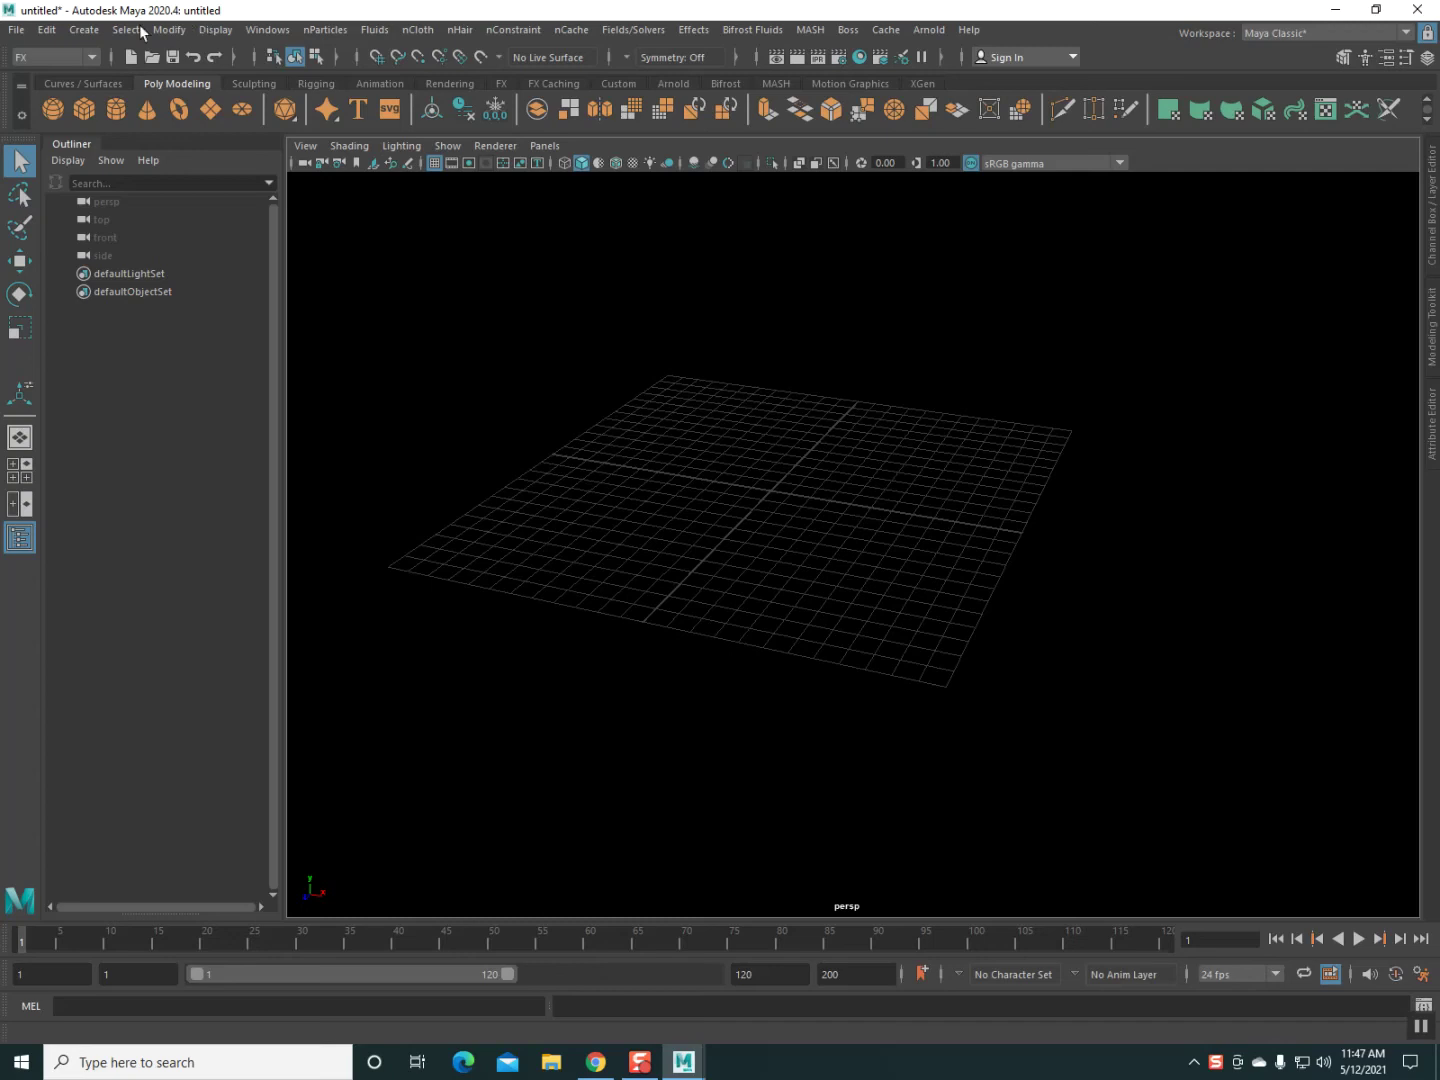
# Create a polygon plane and scale it up to about 22.371 units.
pyautogui.click(205, 107)
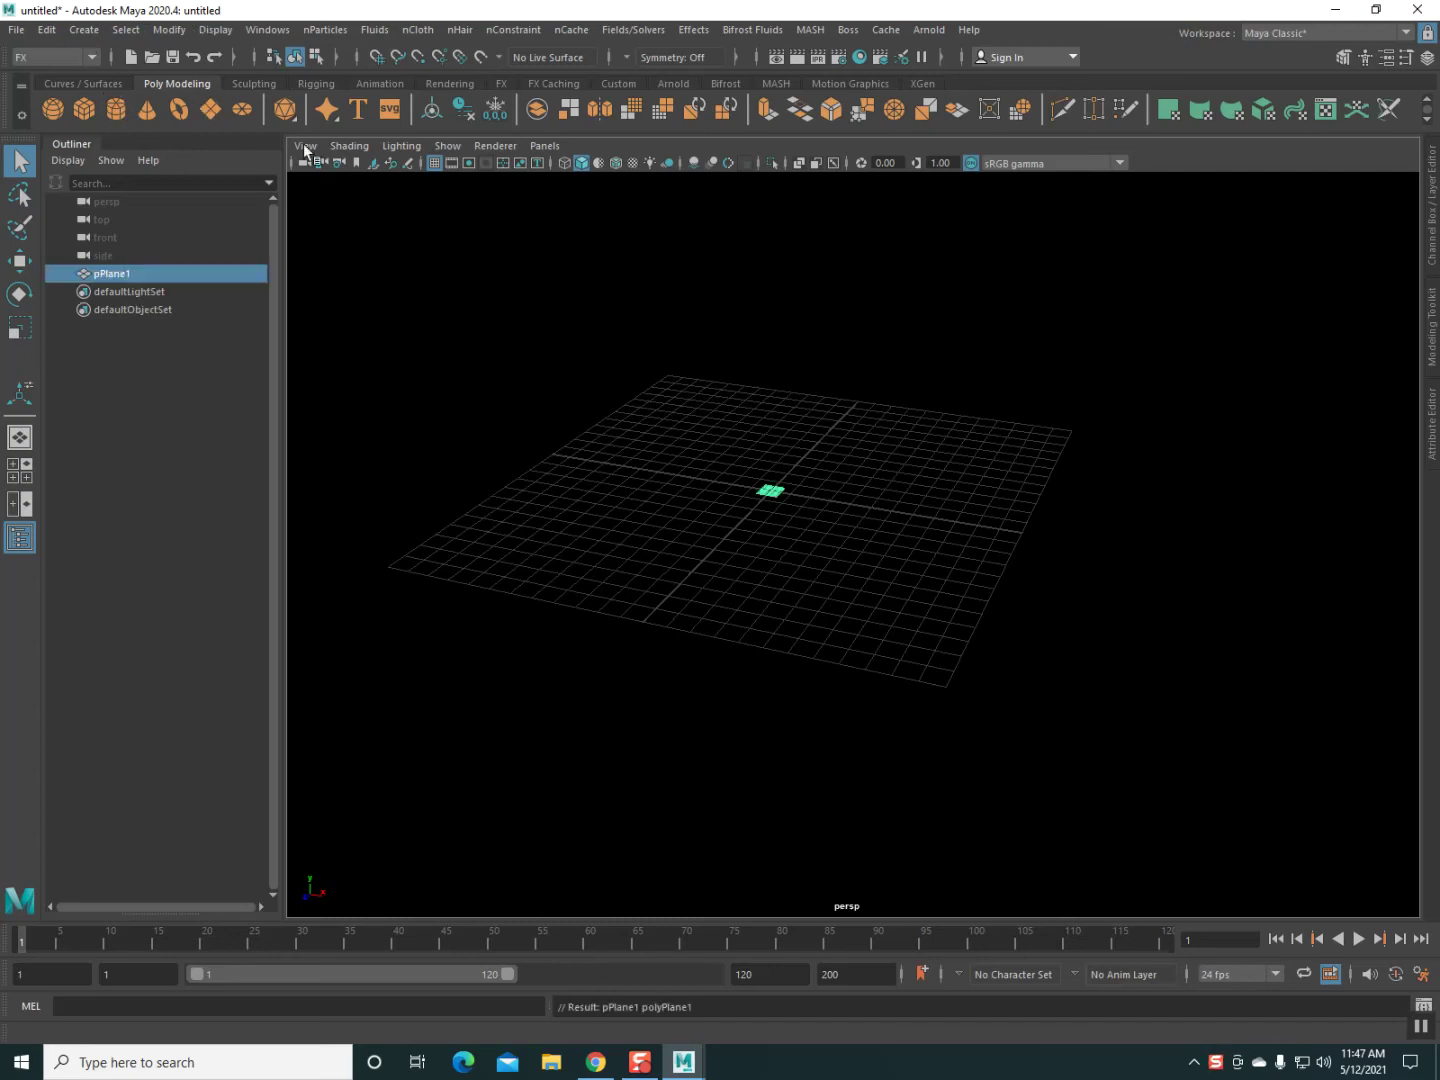
pyautogui.click(20, 328)
pyautogui.moveTo(640, 536)
pyautogui.keyDown('alt'); pyautogui.mouseDown()
pyautogui.moveTo(740, 526)
pyautogui.moveTo(1202, 627)
pyautogui.moveTo(1096, 634)
pyautogui.mouseUp(); pyautogui.keyUp('alt')
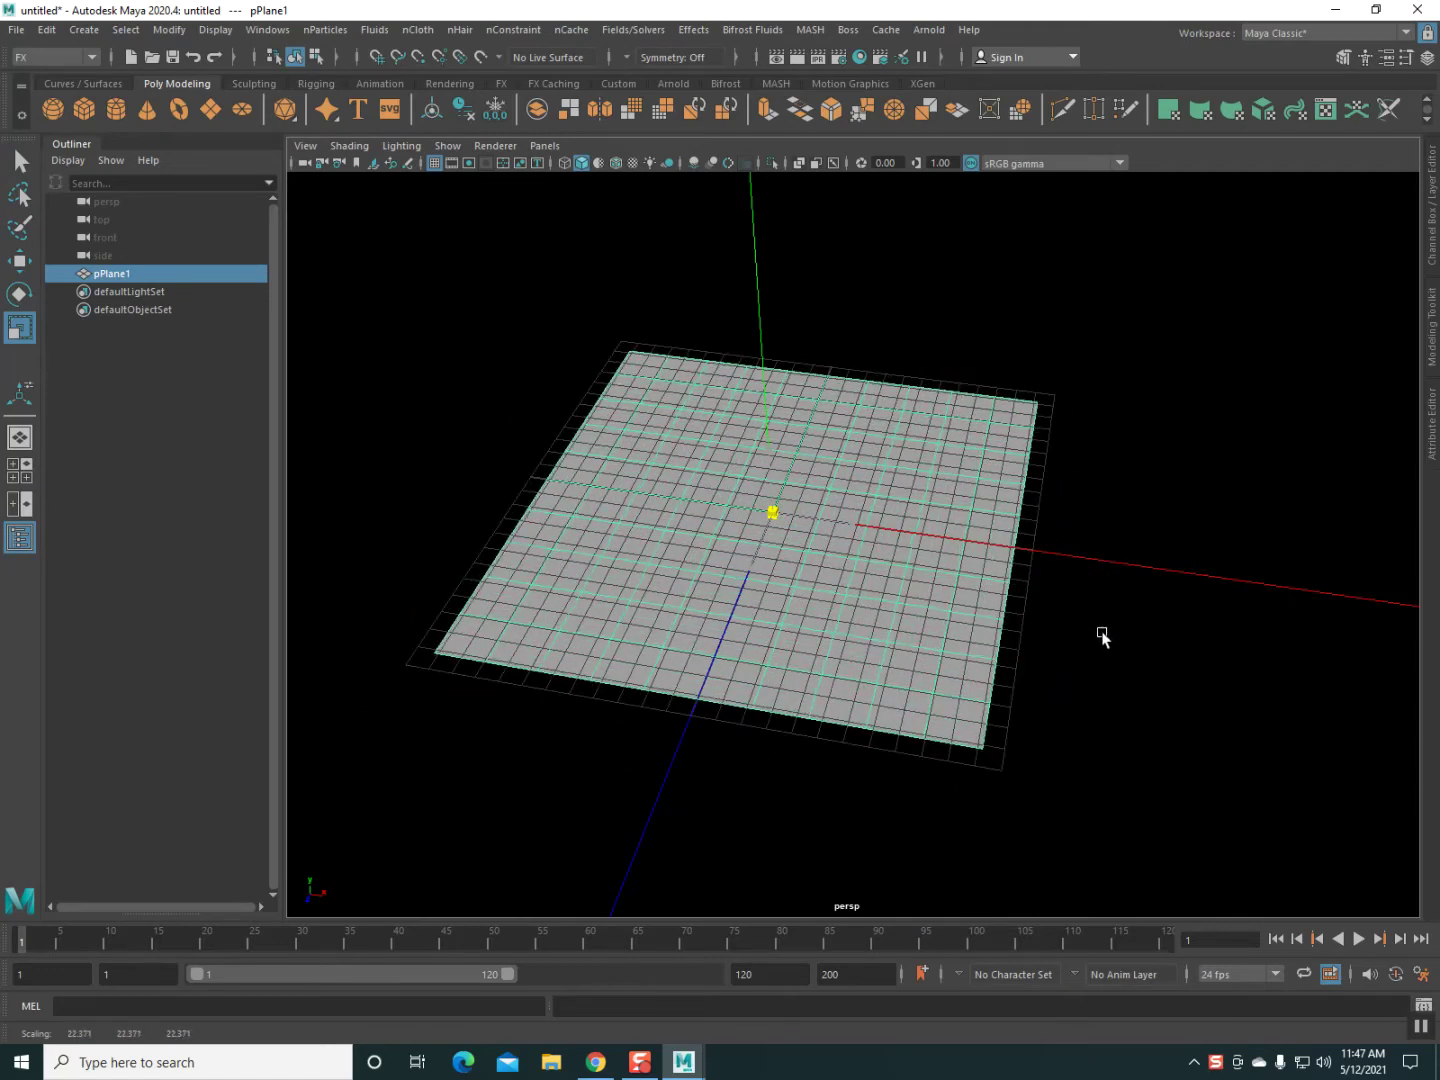
pyautogui.keyDown('alt'); pyautogui.moveTo(789, 636); pyautogui.dragTo(690, 634); pyautogui.keyUp('alt')
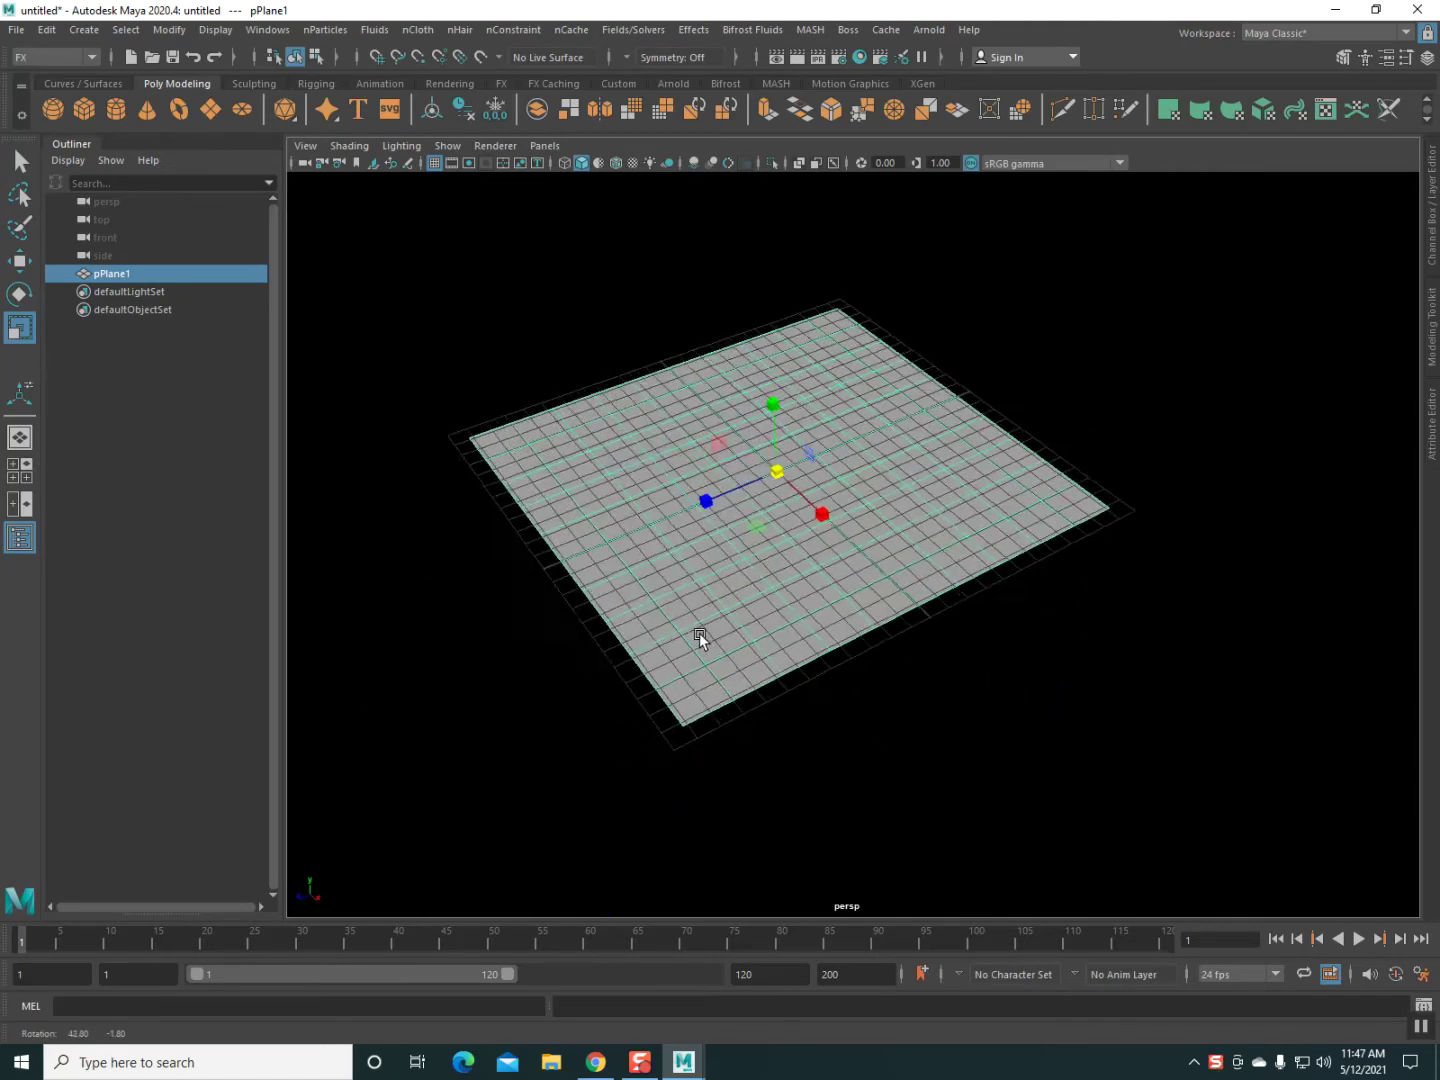
# Turn off smooth preview on pPlane1 and reselect it.
pyautogui.click(19, 260)
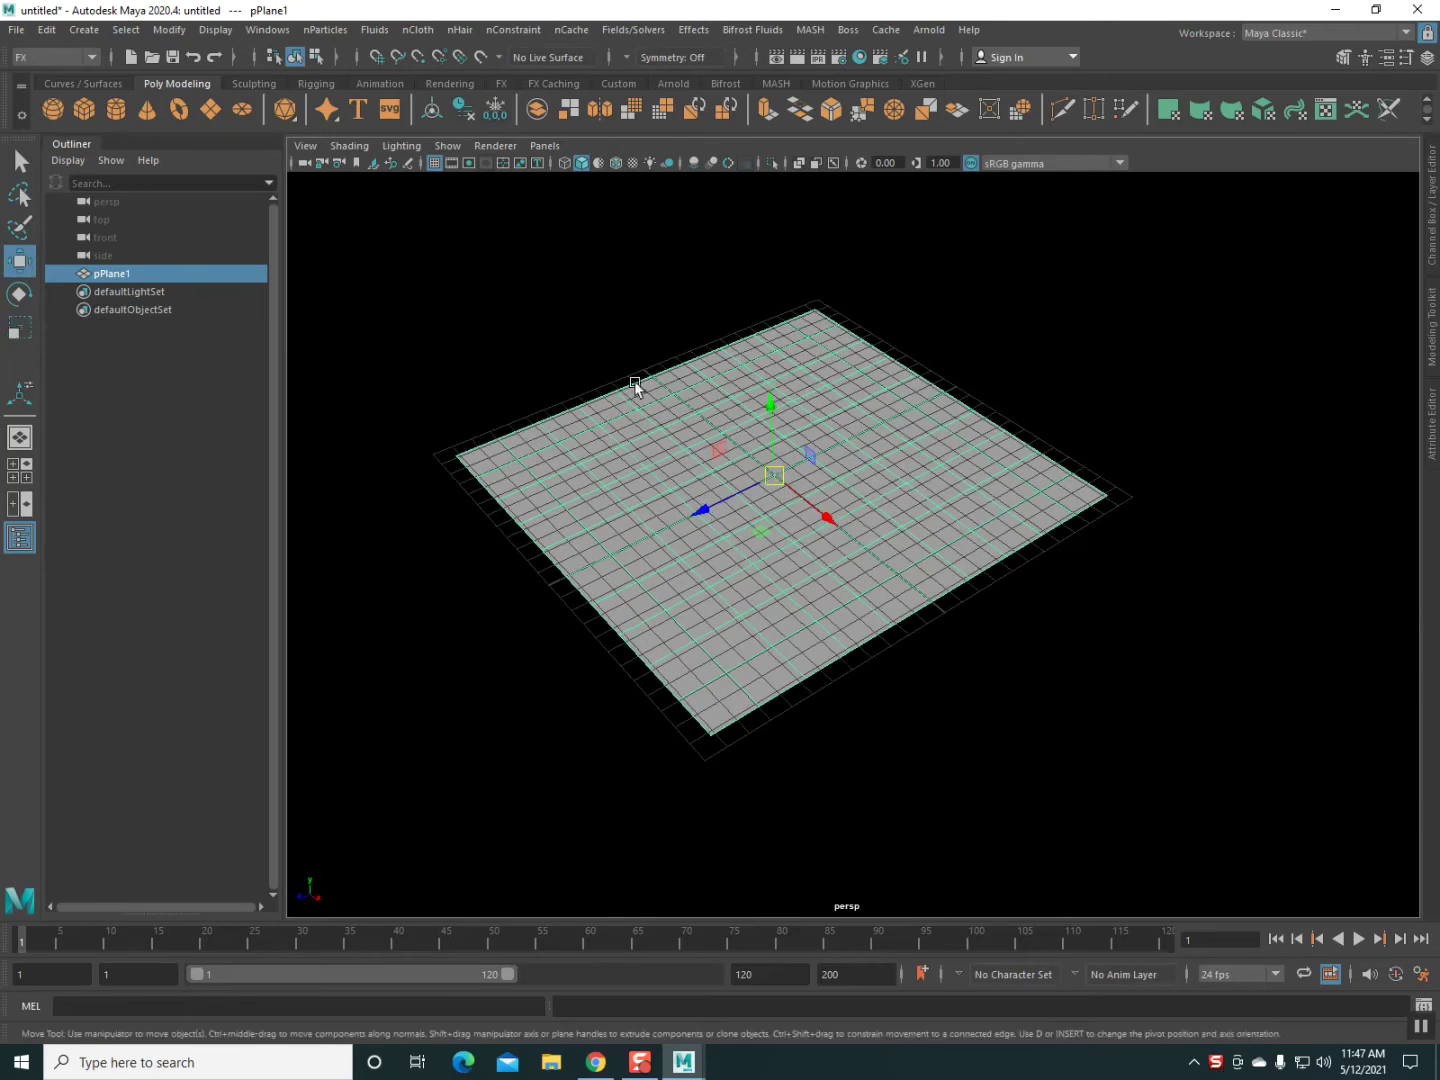
pyautogui.press('1')
pyautogui.click(768, 401)
pyautogui.click(930, 648)
pyautogui.keyDown('alt'); pyautogui.moveTo(810, 685); pyautogui.dragTo(802, 584); pyautogui.keyUp('alt')
pyautogui.click(802, 584)
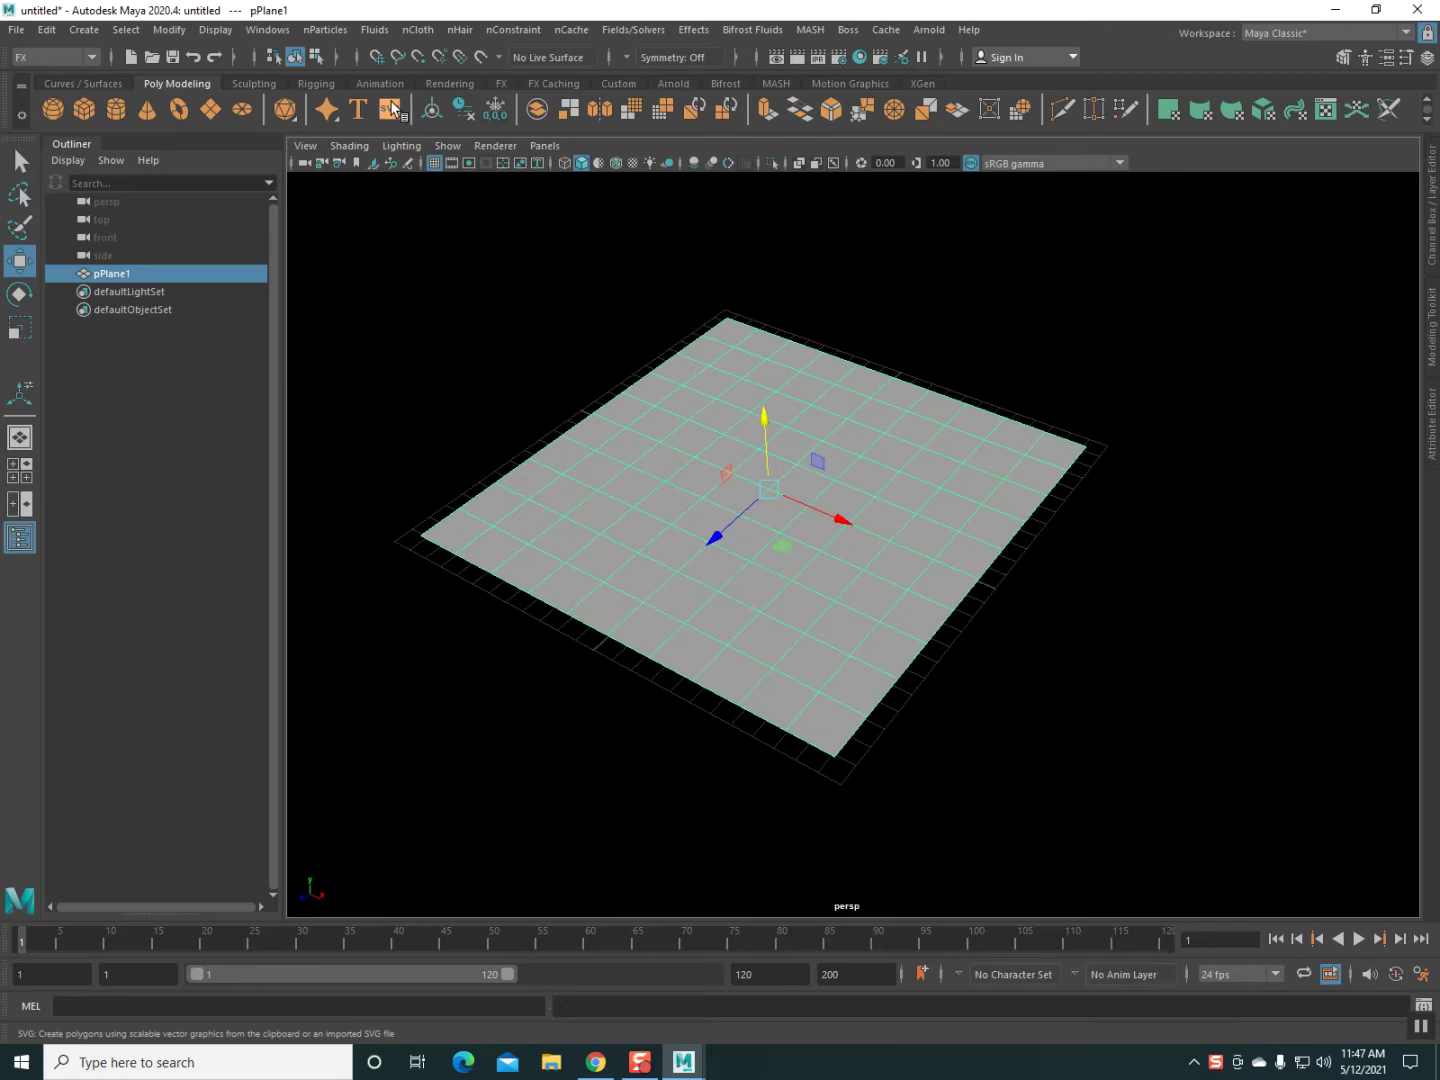
pyautogui.click(82, 56)
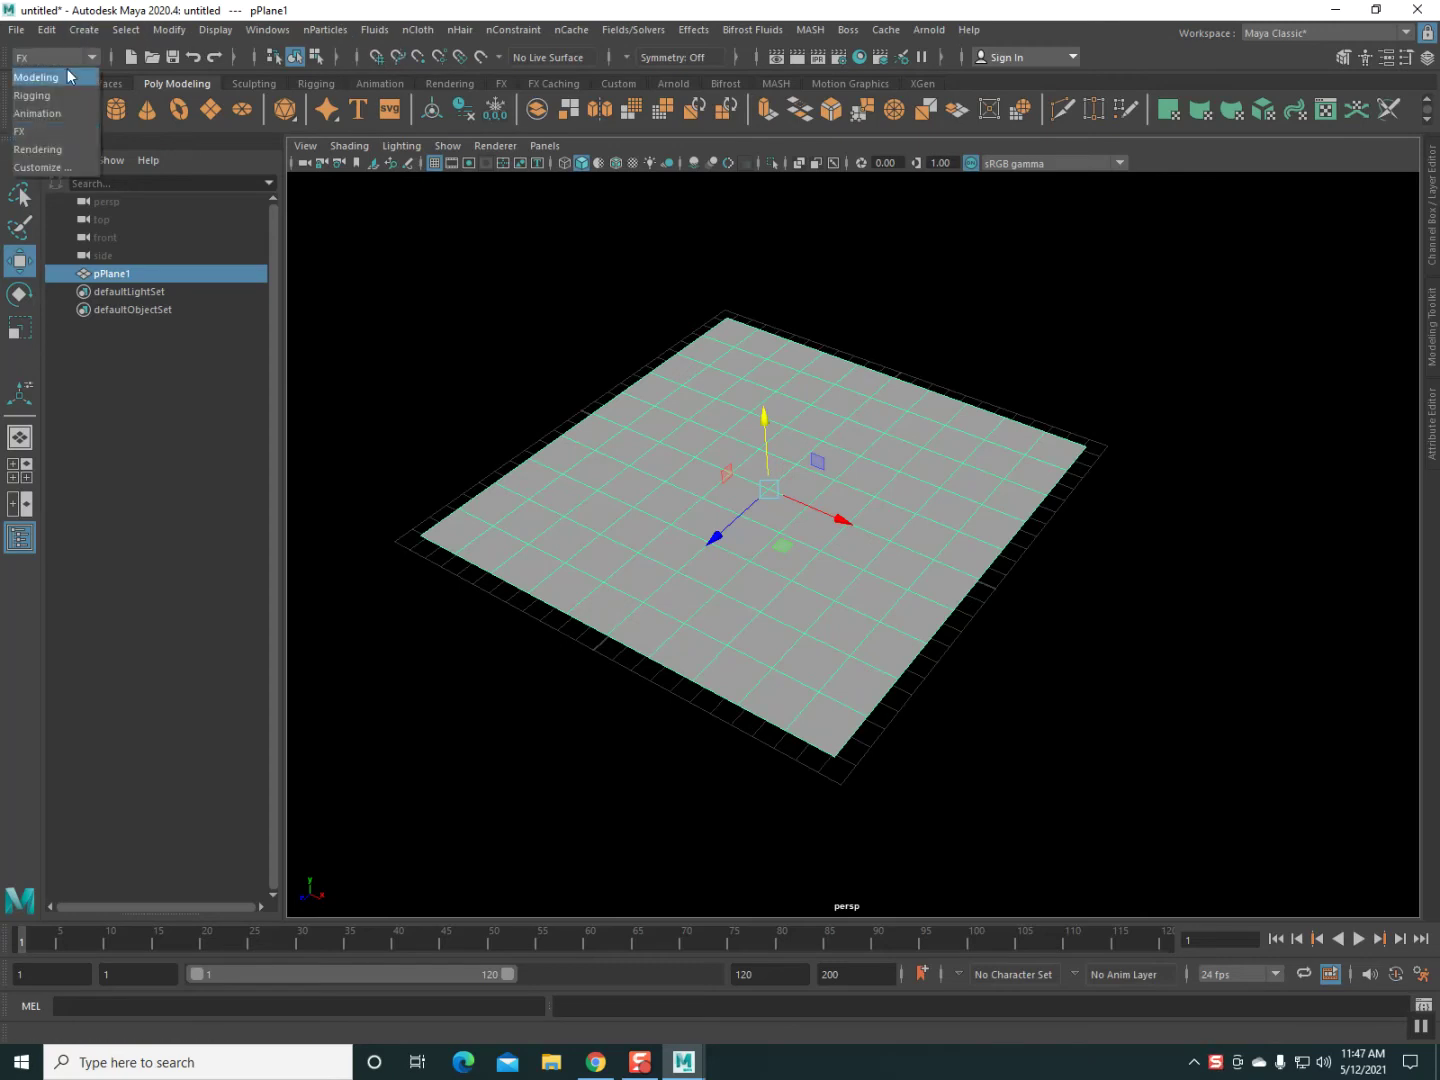
# Open the Mesh > Remesh options and reset them to defaults.
pyautogui.click(318, 31)
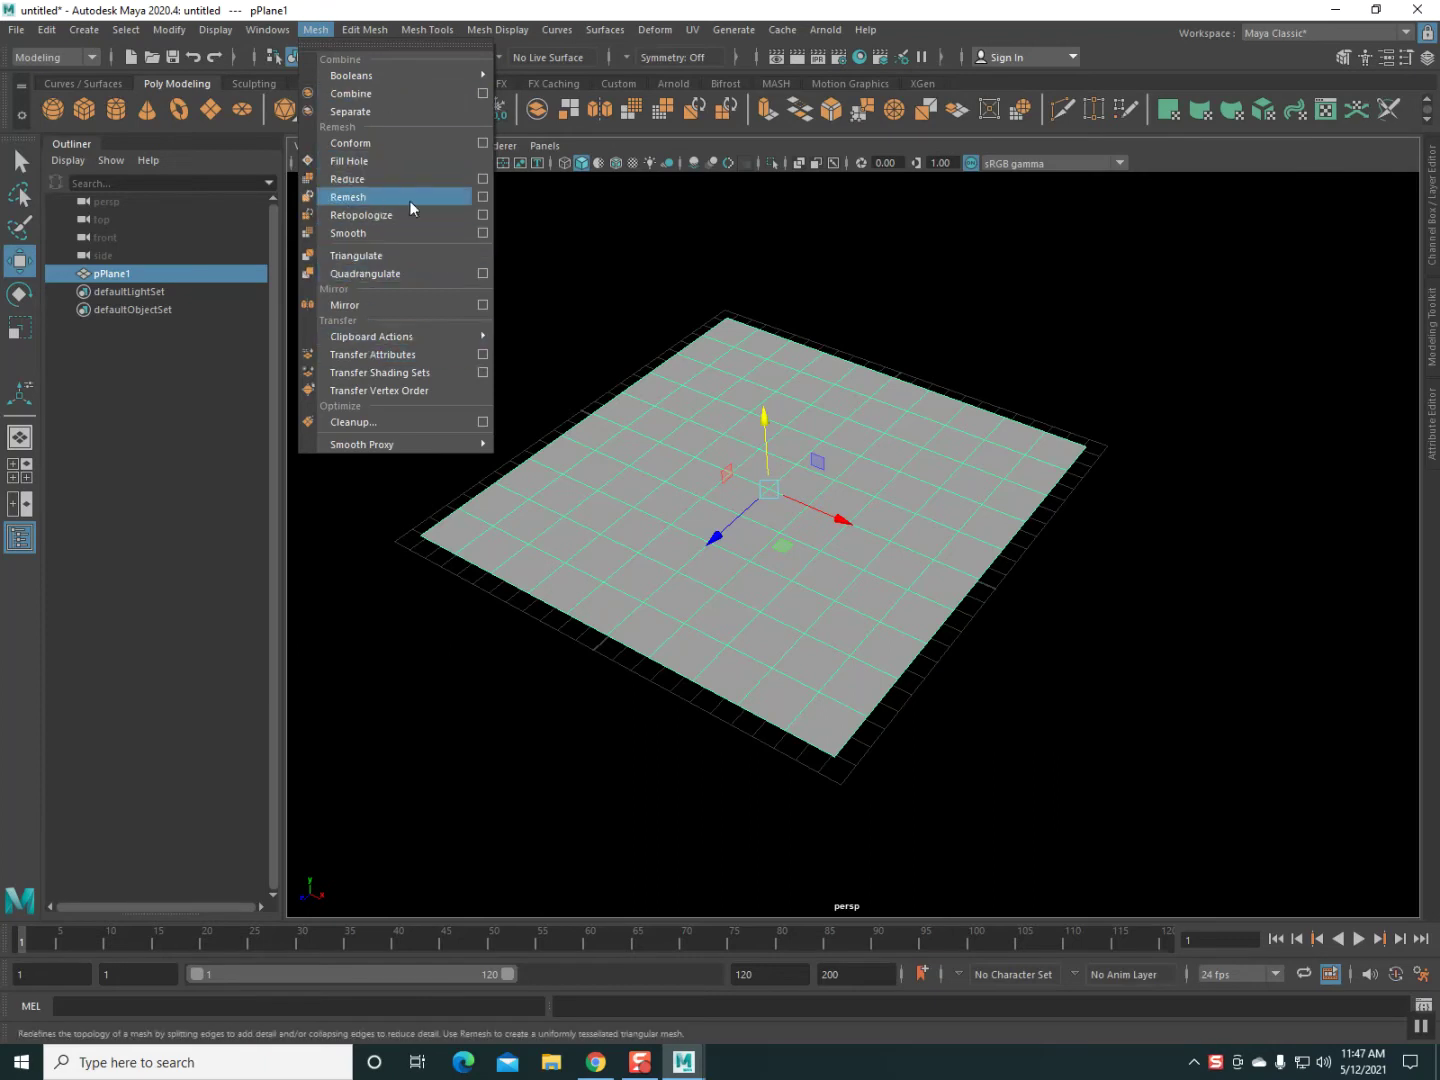
pyautogui.click(481, 197)
pyautogui.moveTo(921, 241); pyautogui.dragTo(1089, 192)
pyautogui.click(1030, 215)
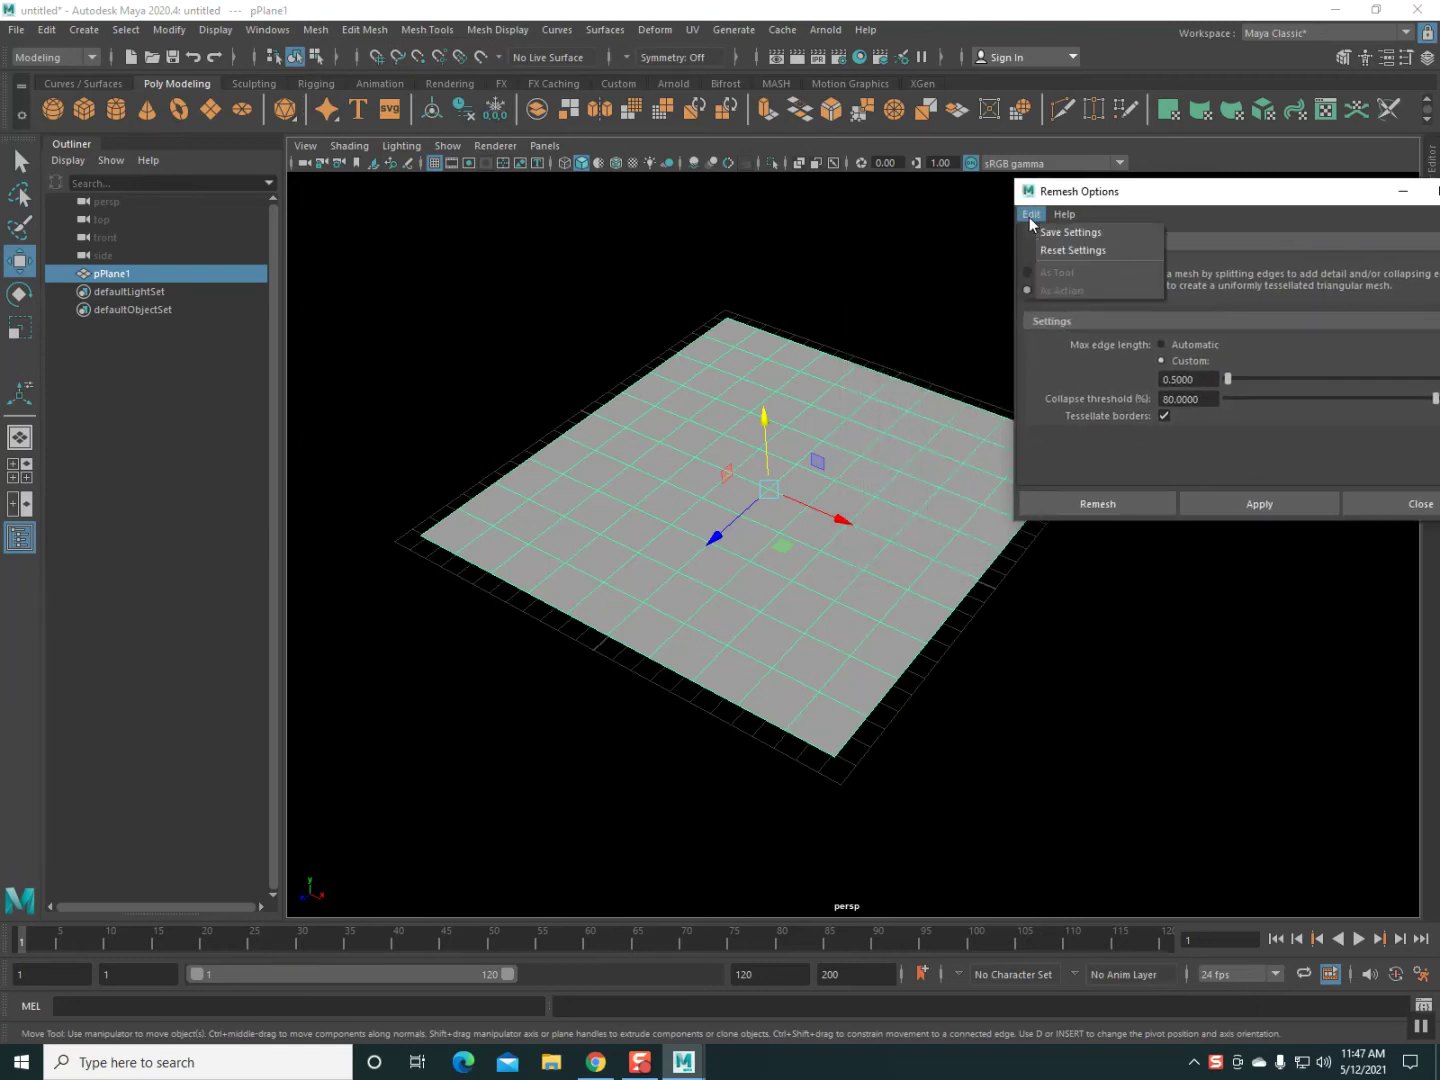
pyautogui.click(1047, 245)
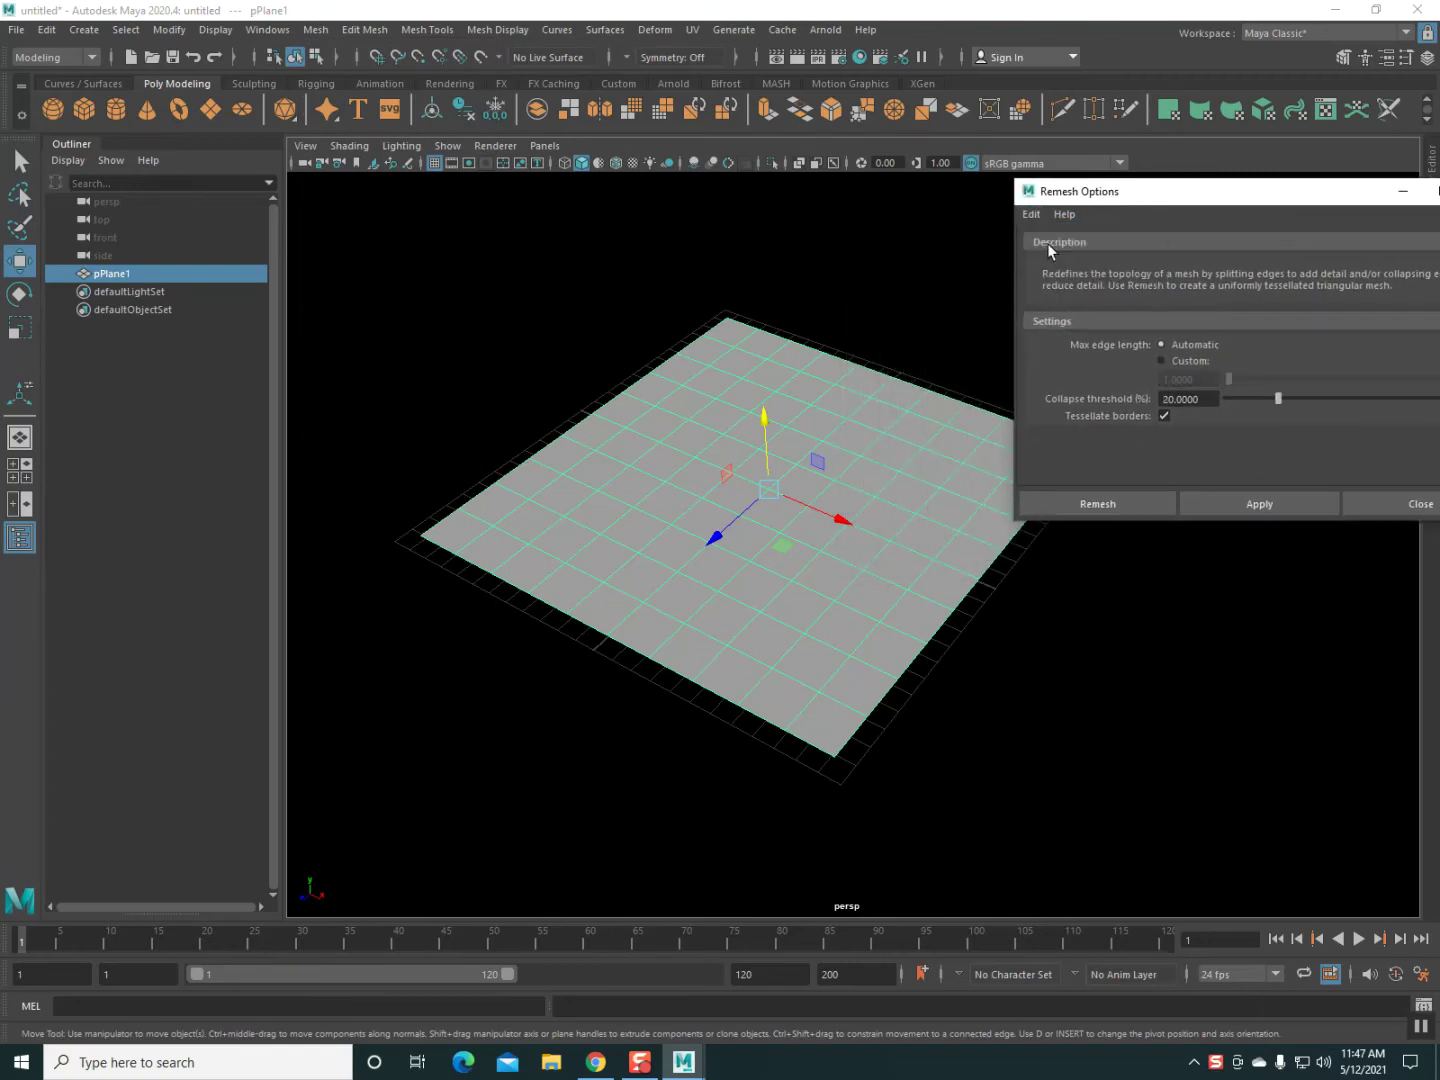
# Remesh pPlane1 with a custom 0.5 maximum edge length and 80 collapse threshold.
pyautogui.click(1163, 360)
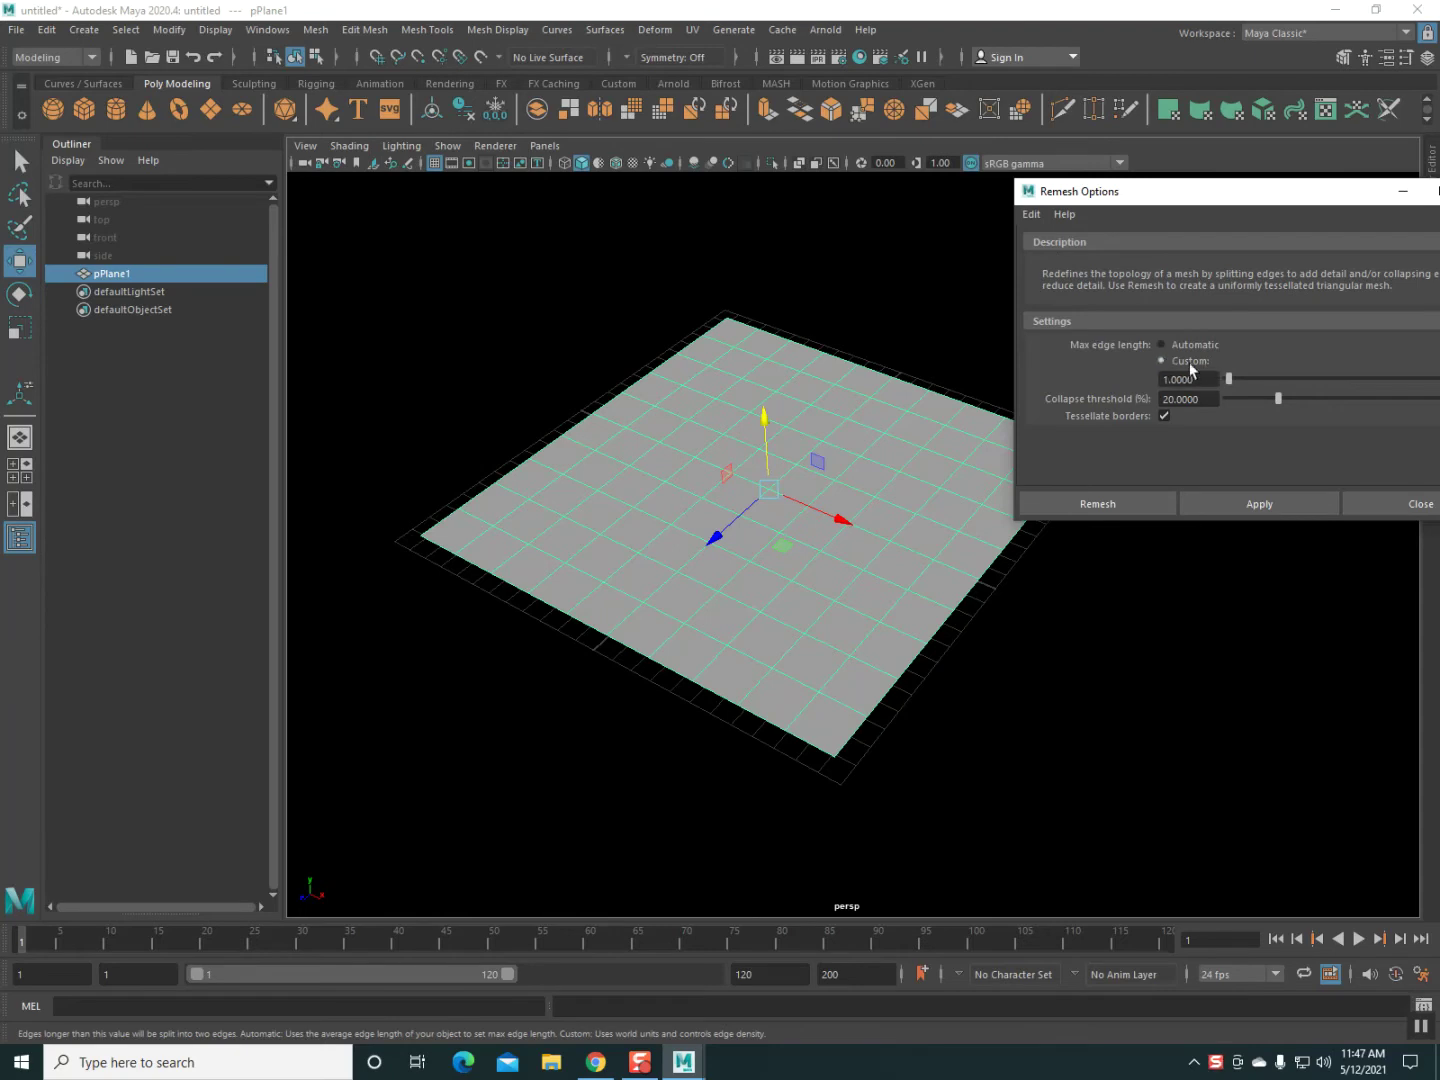
pyautogui.moveTo(1190, 380); pyautogui.dragTo(1121, 372)
pyautogui.write('0')
pyautogui.write('.5')
pyautogui.press('Return')
pyautogui.click(1187, 399)
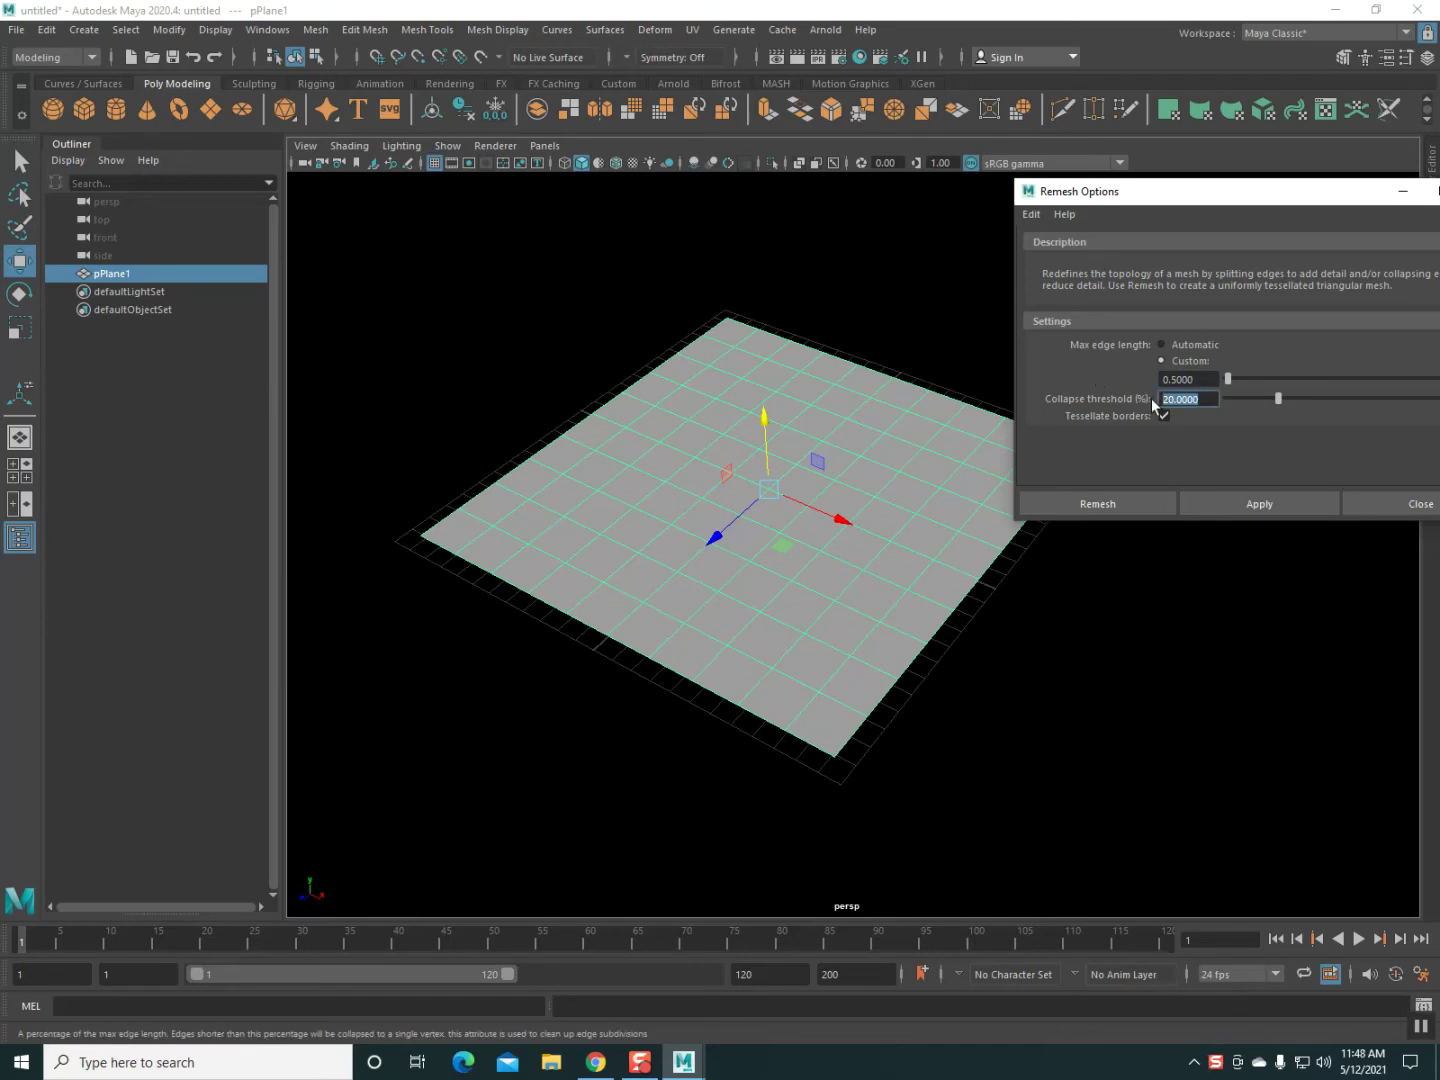
pyautogui.write('80')
pyautogui.press('Return')
pyautogui.click(1119, 501)
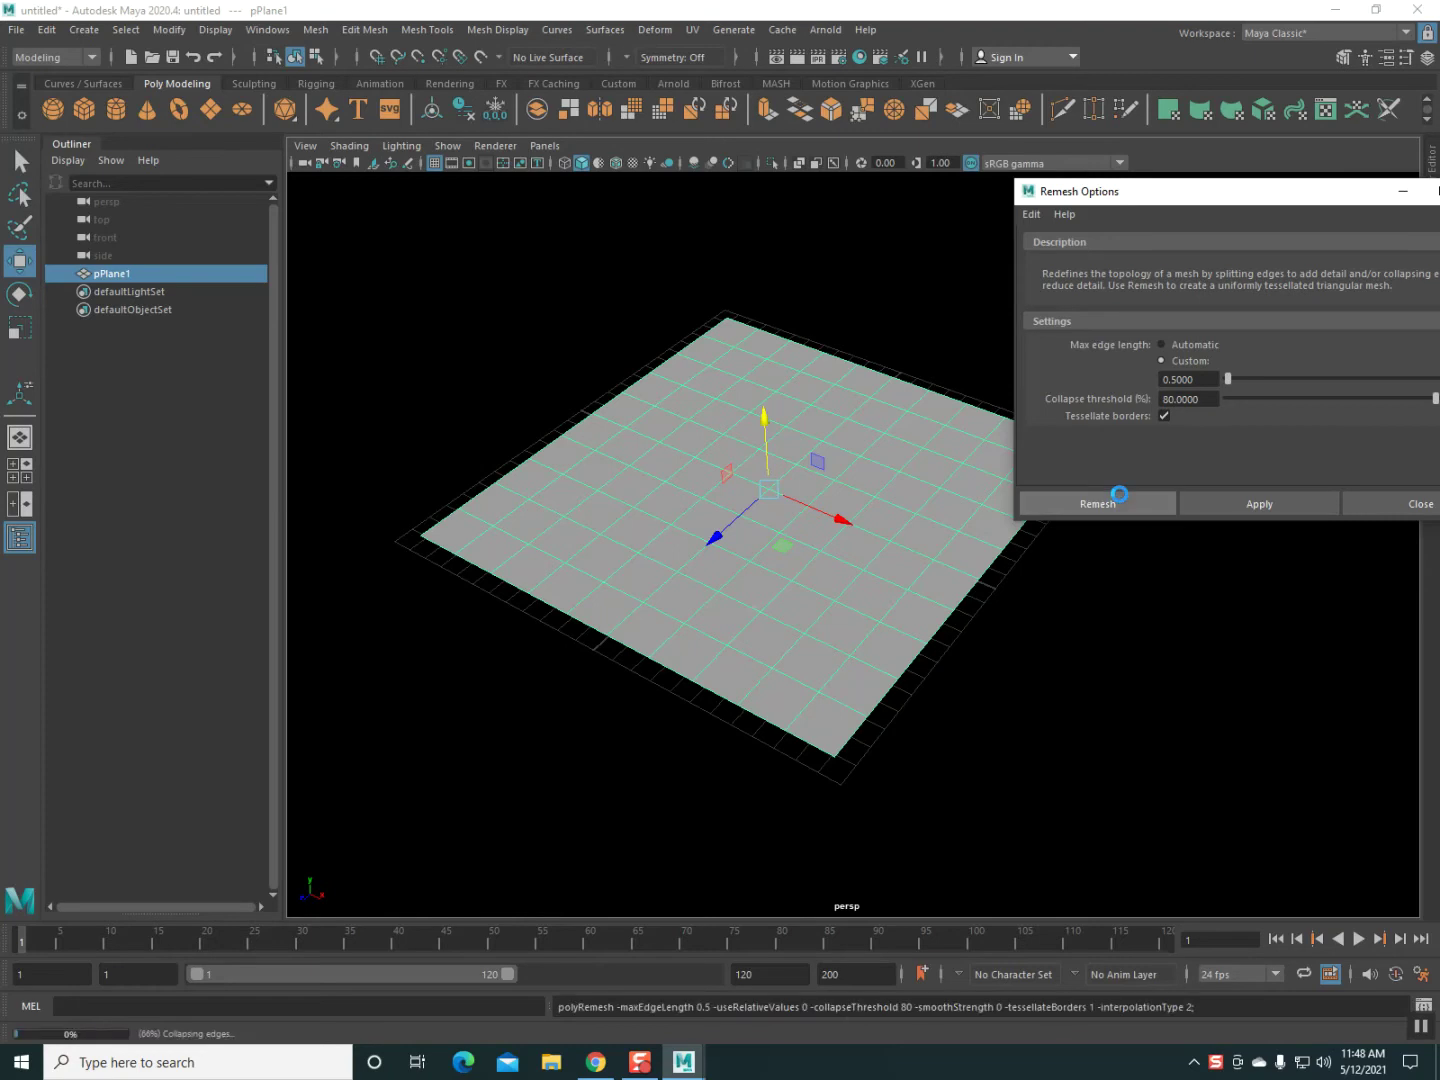
pyautogui.keyDown('alt'); pyautogui.moveTo(844, 588); pyautogui.dragTo(691, 508); pyautogui.keyUp('alt')
pyautogui.moveTo(734, 443); pyautogui.dragTo(1435, 248, button='right')
pyautogui.moveTo(776, 462)
pyautogui.keyDown('alt'); pyautogui.mouseDown()
pyautogui.moveTo(779, 568)
pyautogui.moveTo(806, 517)
pyautogui.mouseUp(); pyautogui.keyUp('alt')
pyautogui.click(19, 293)
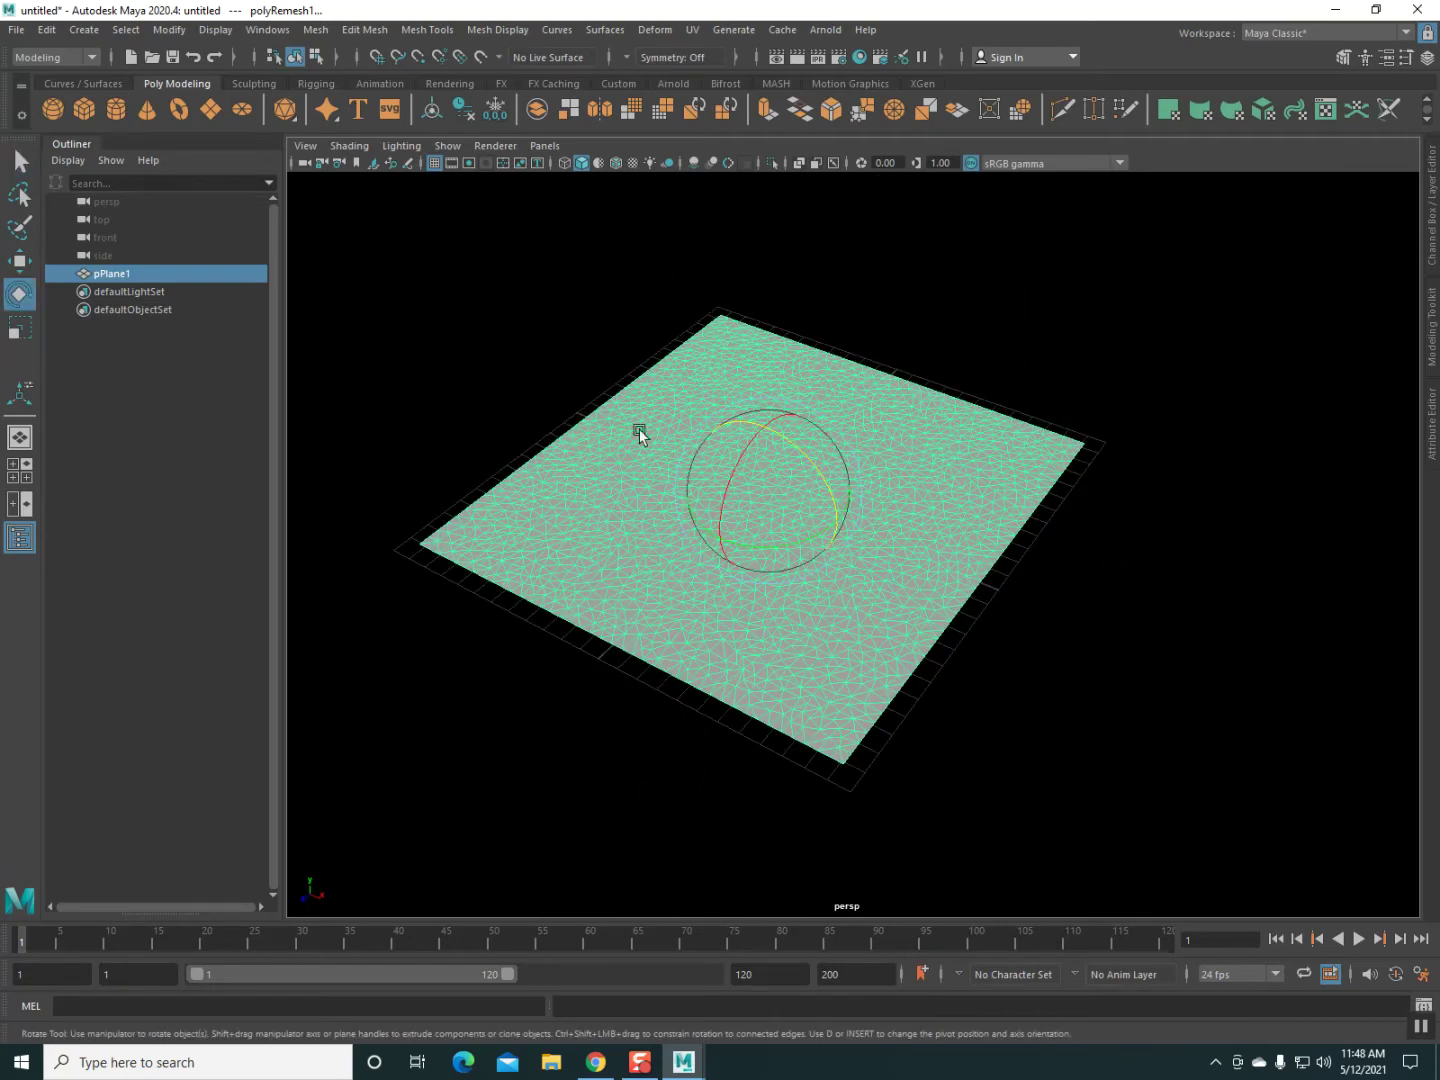
# Rotate pPlane1 upright, setting its Rotate Z to exactly -90 in the Channel Box.
pyautogui.moveTo(787, 450); pyautogui.dragTo(869, 560)
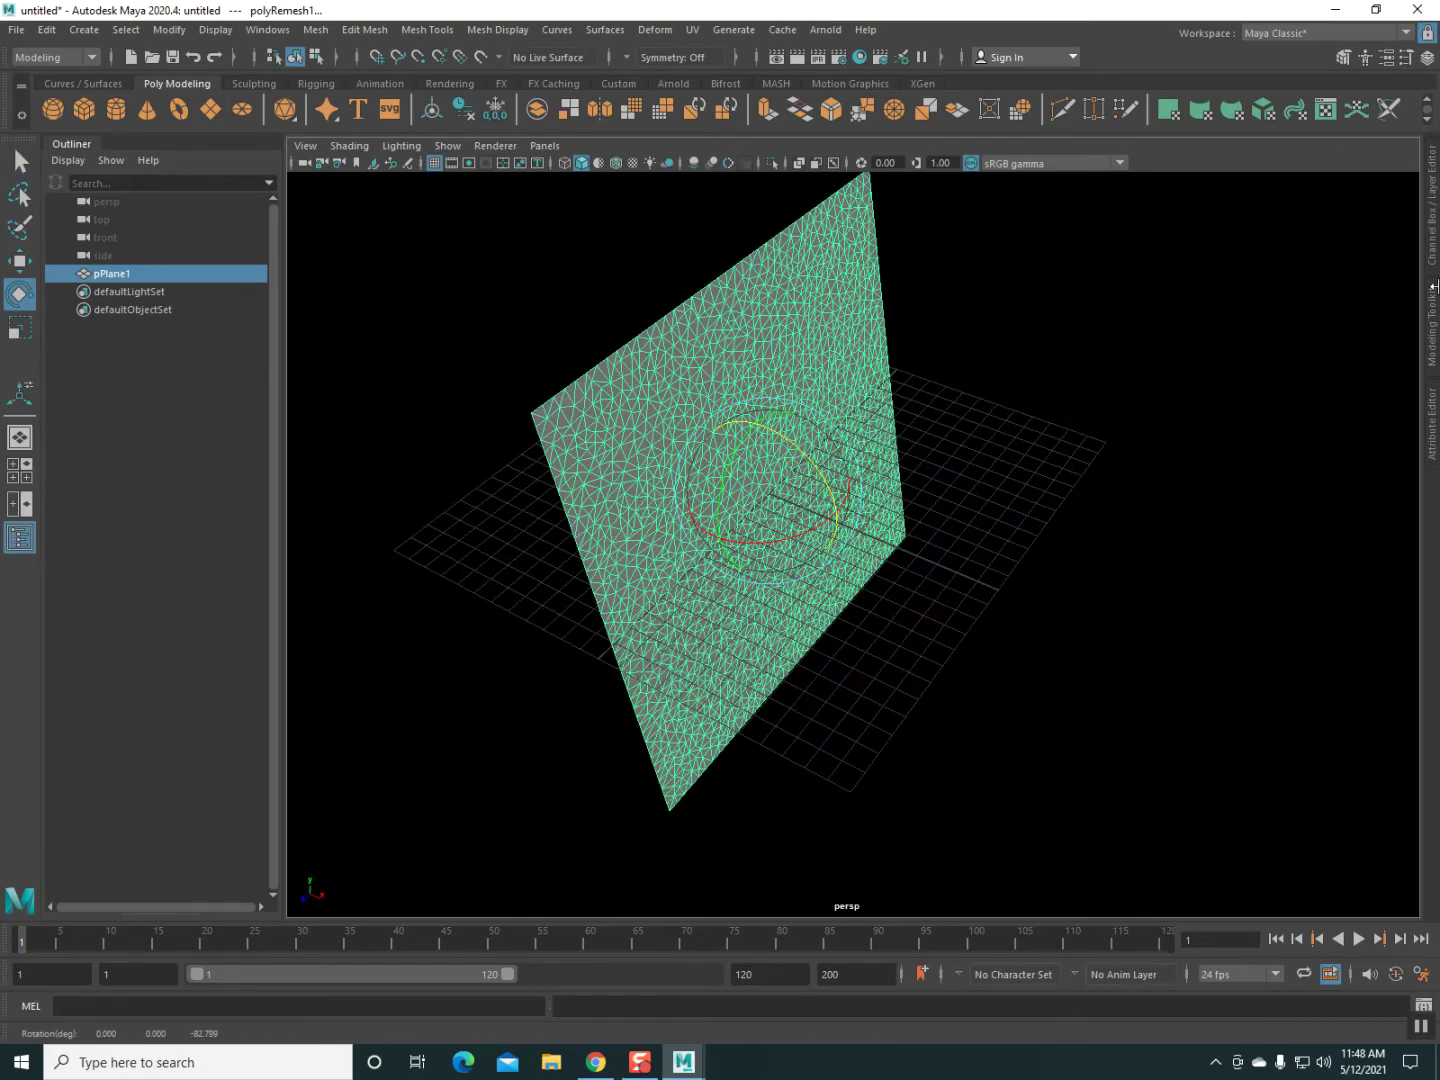
pyautogui.click(1433, 232)
pyautogui.doubleClick(1382, 268)
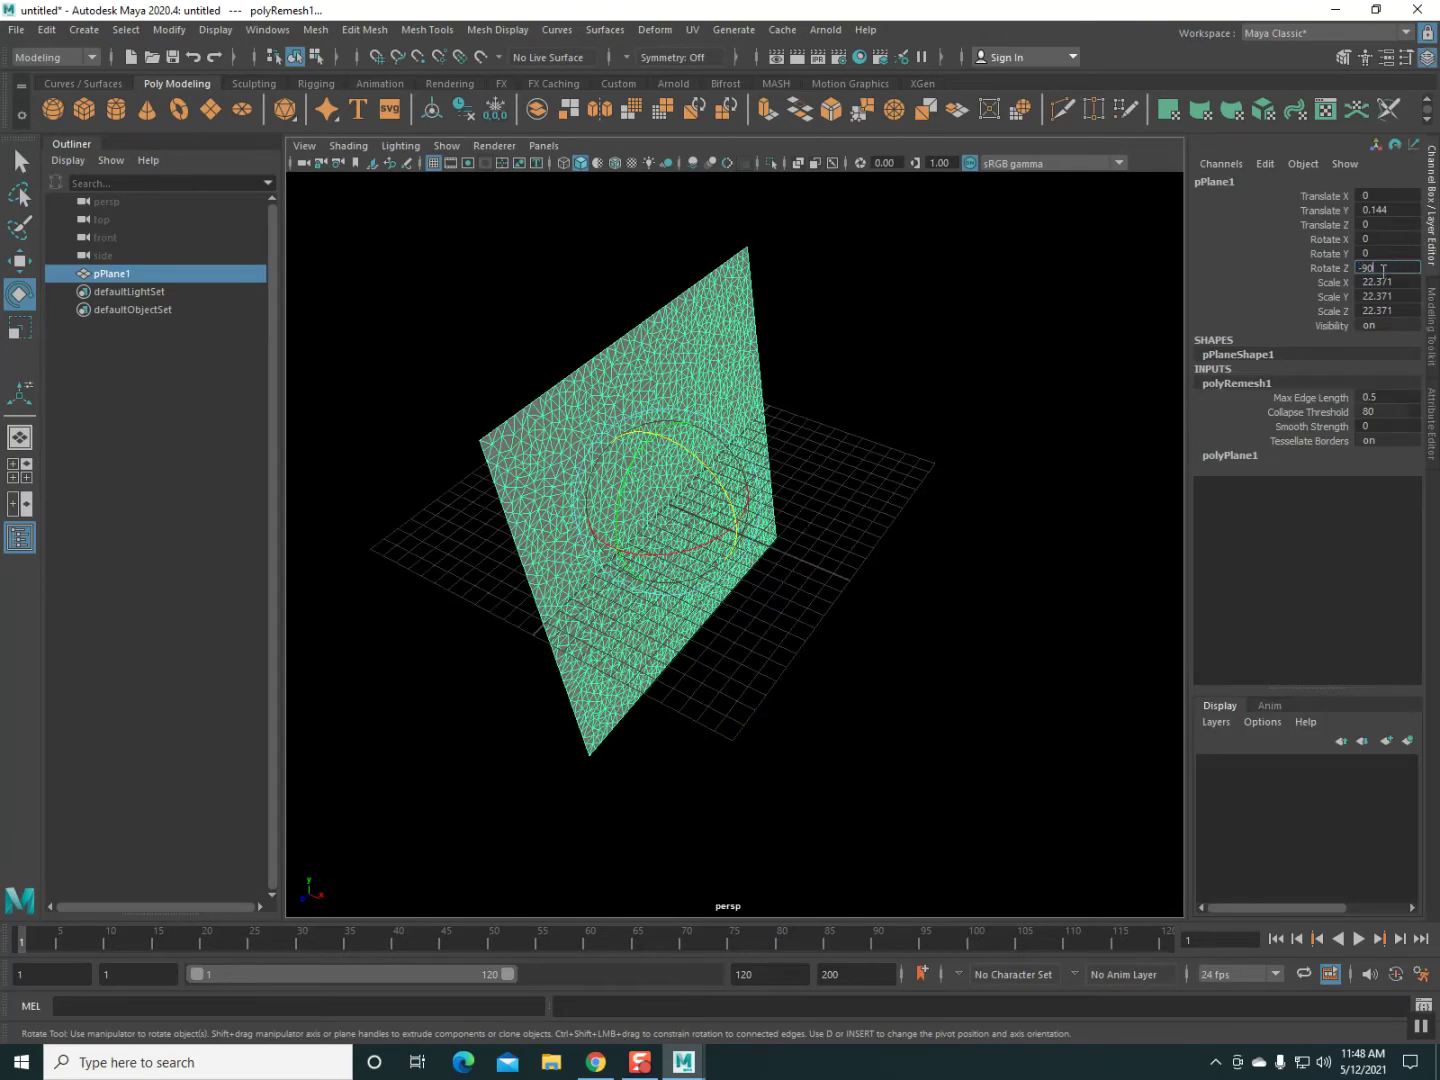
pyautogui.press('Return')
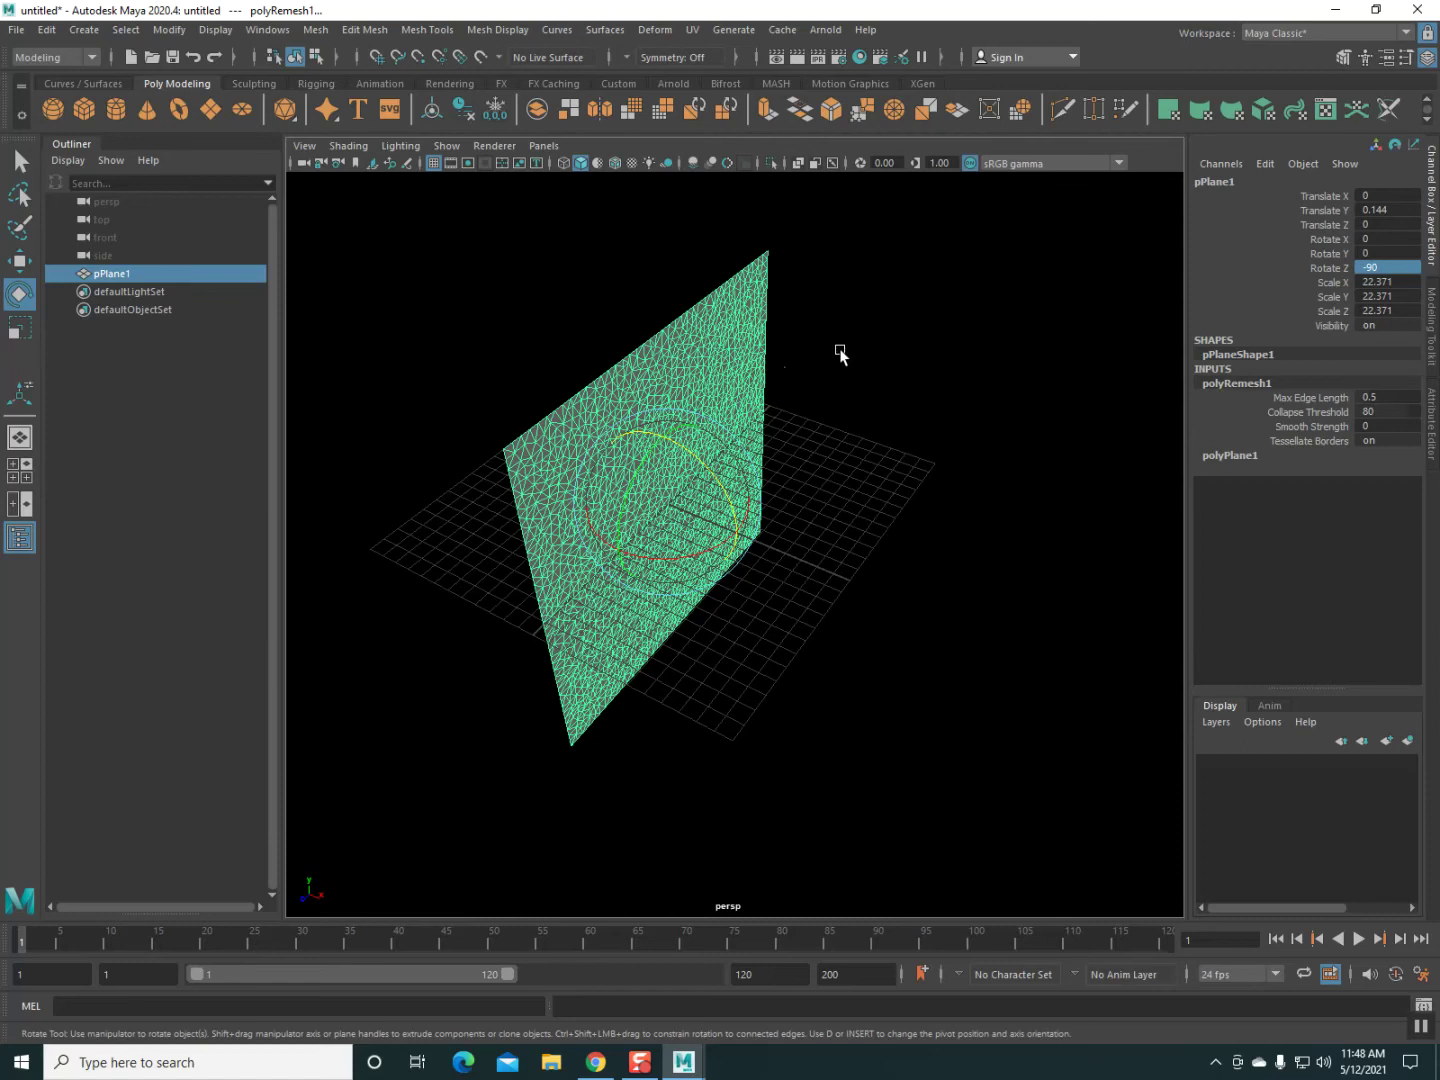
pyautogui.click(832, 354)
pyautogui.keyDown('alt'); pyautogui.moveTo(797, 430); pyautogui.dragTo(796, 410); pyautogui.keyUp('alt')
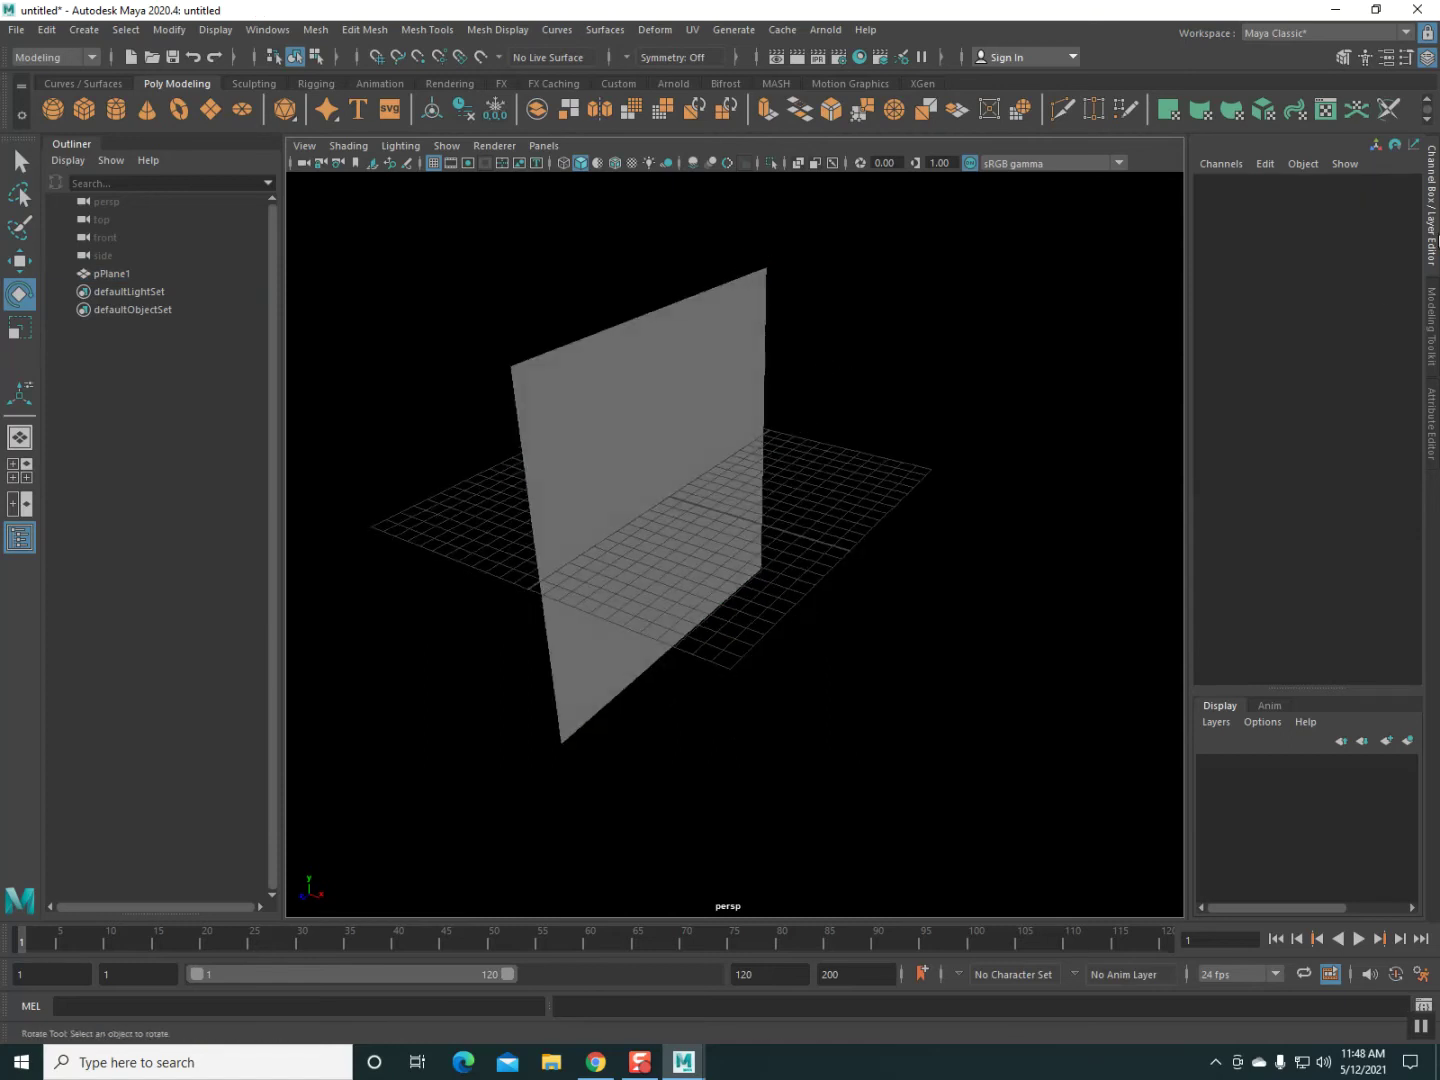
pyautogui.click(1432, 250)
pyautogui.keyDown('alt'); pyautogui.moveTo(953, 396); pyautogui.dragTo(884, 405); pyautogui.keyUp('alt')
pyautogui.click(811, 362)
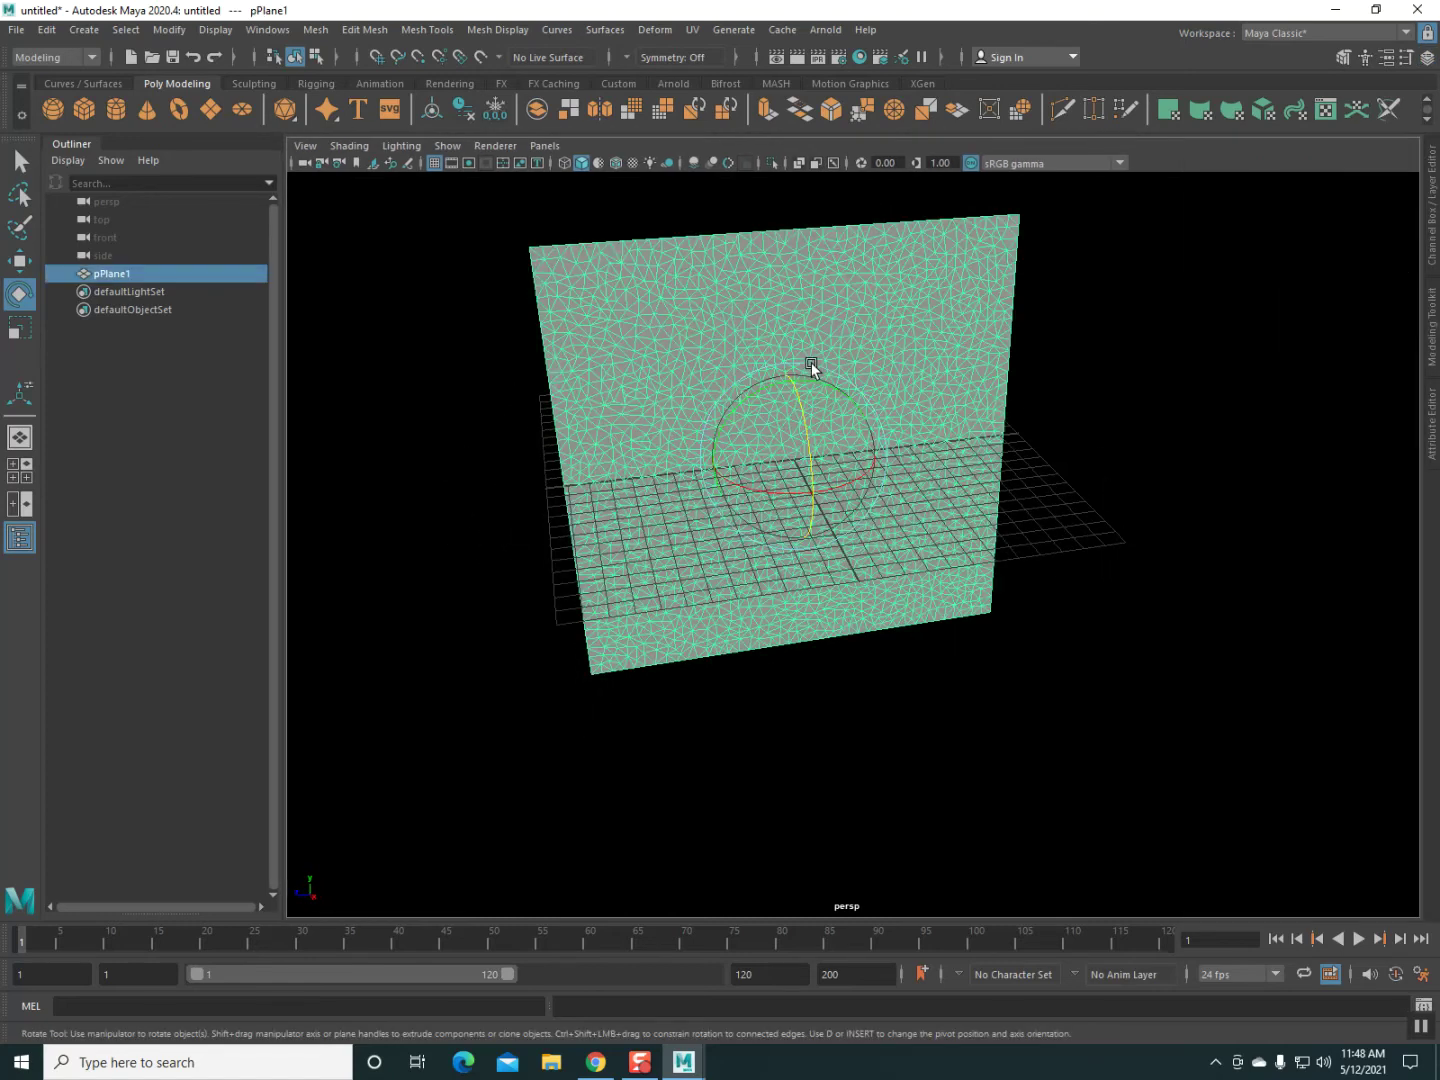
pyautogui.moveTo(729, 380)
pyautogui.keyDown('alt'); pyautogui.mouseDown()
pyautogui.moveTo(775, 364)
pyautogui.moveTo(785, 341)
pyautogui.mouseUp(); pyautogui.keyUp('alt')
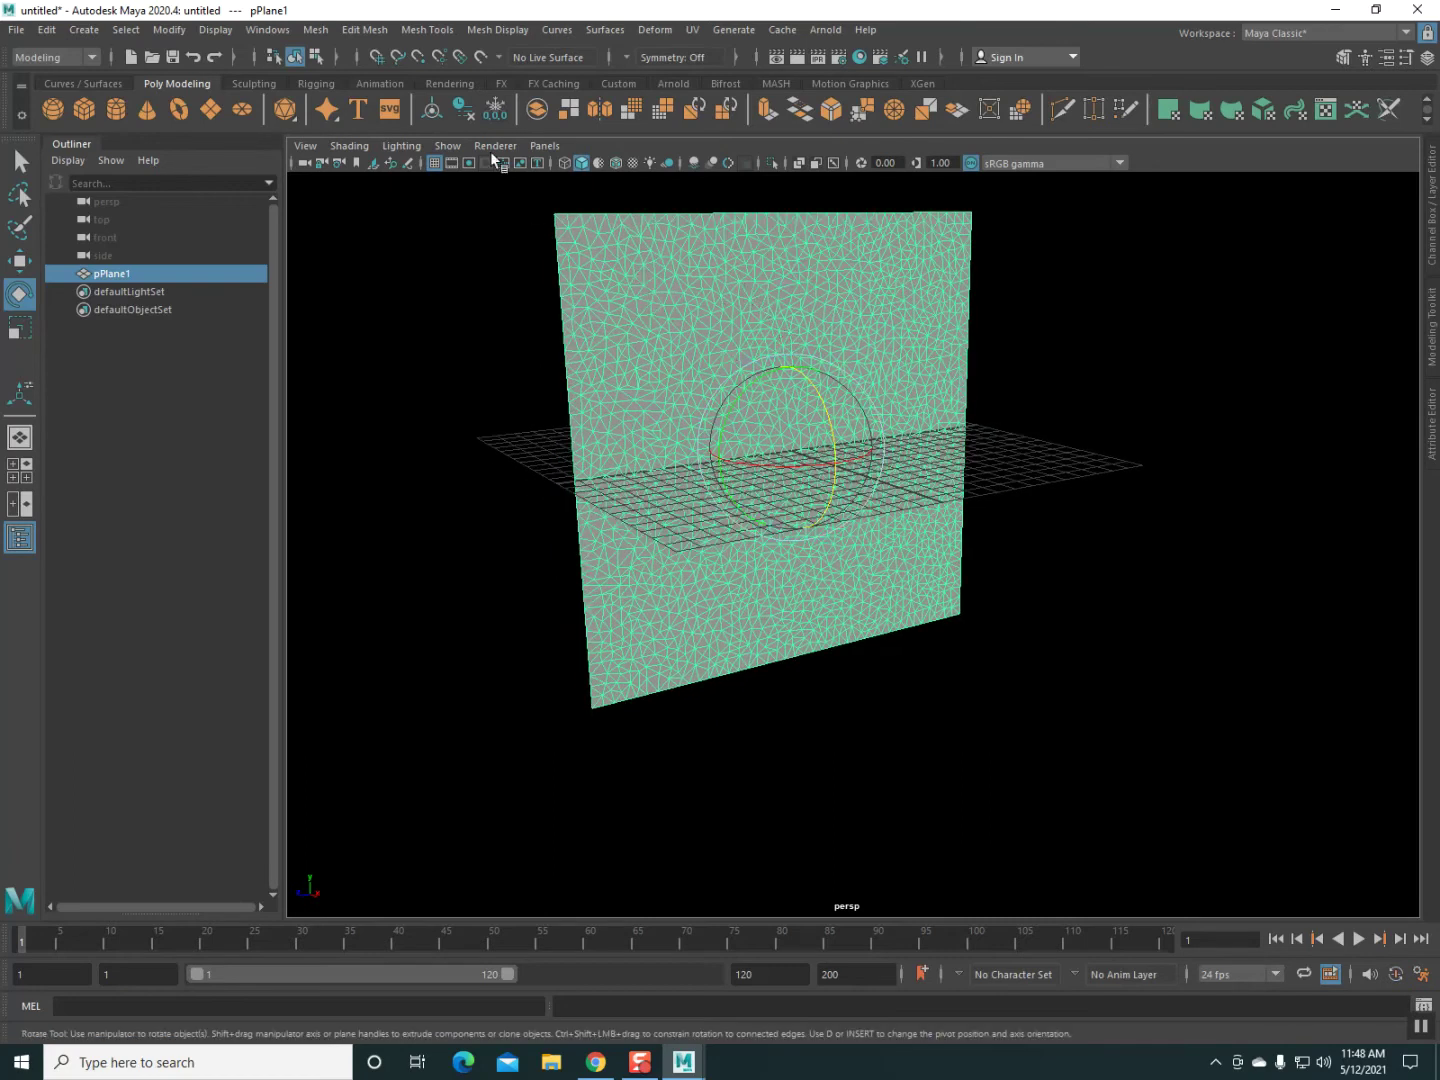
# Convert pPlane1 to nCloth from the FX menu set and test that it falls.
pyautogui.click(91, 58)
pyautogui.click(79, 128)
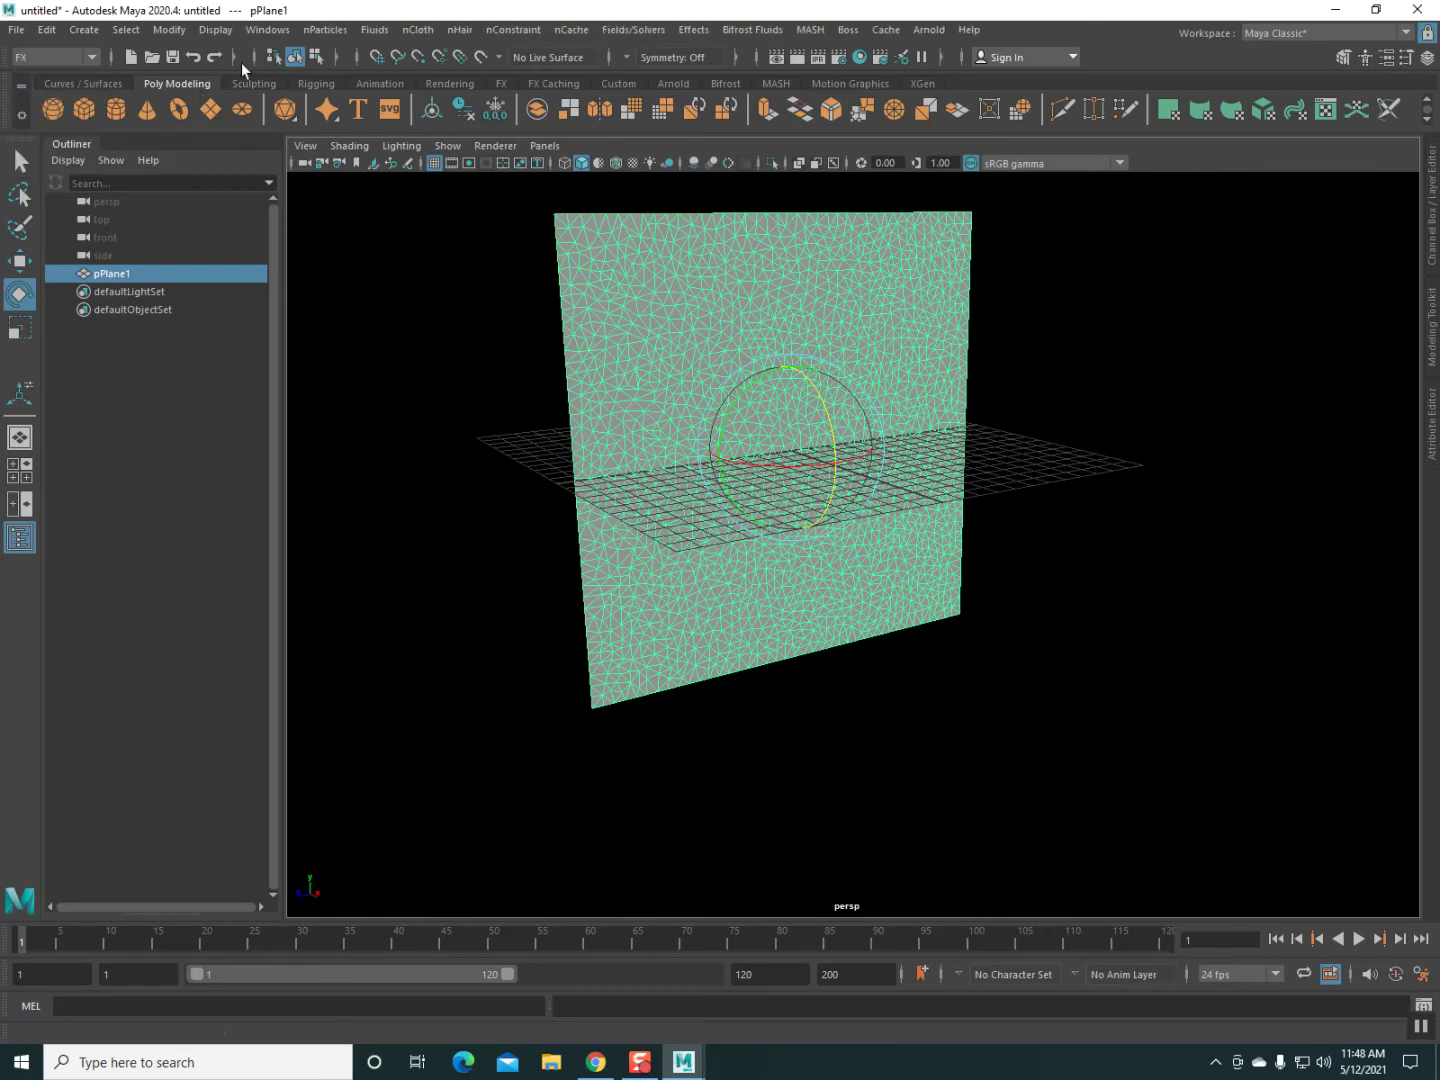
pyautogui.click(419, 29)
pyautogui.click(462, 92)
pyautogui.moveTo(690, 515)
pyautogui.keyDown('alt'); pyautogui.mouseDown()
pyautogui.moveTo(646, 527)
pyautogui.moveTo(716, 533)
pyautogui.mouseUp(); pyautogui.keyUp('alt')
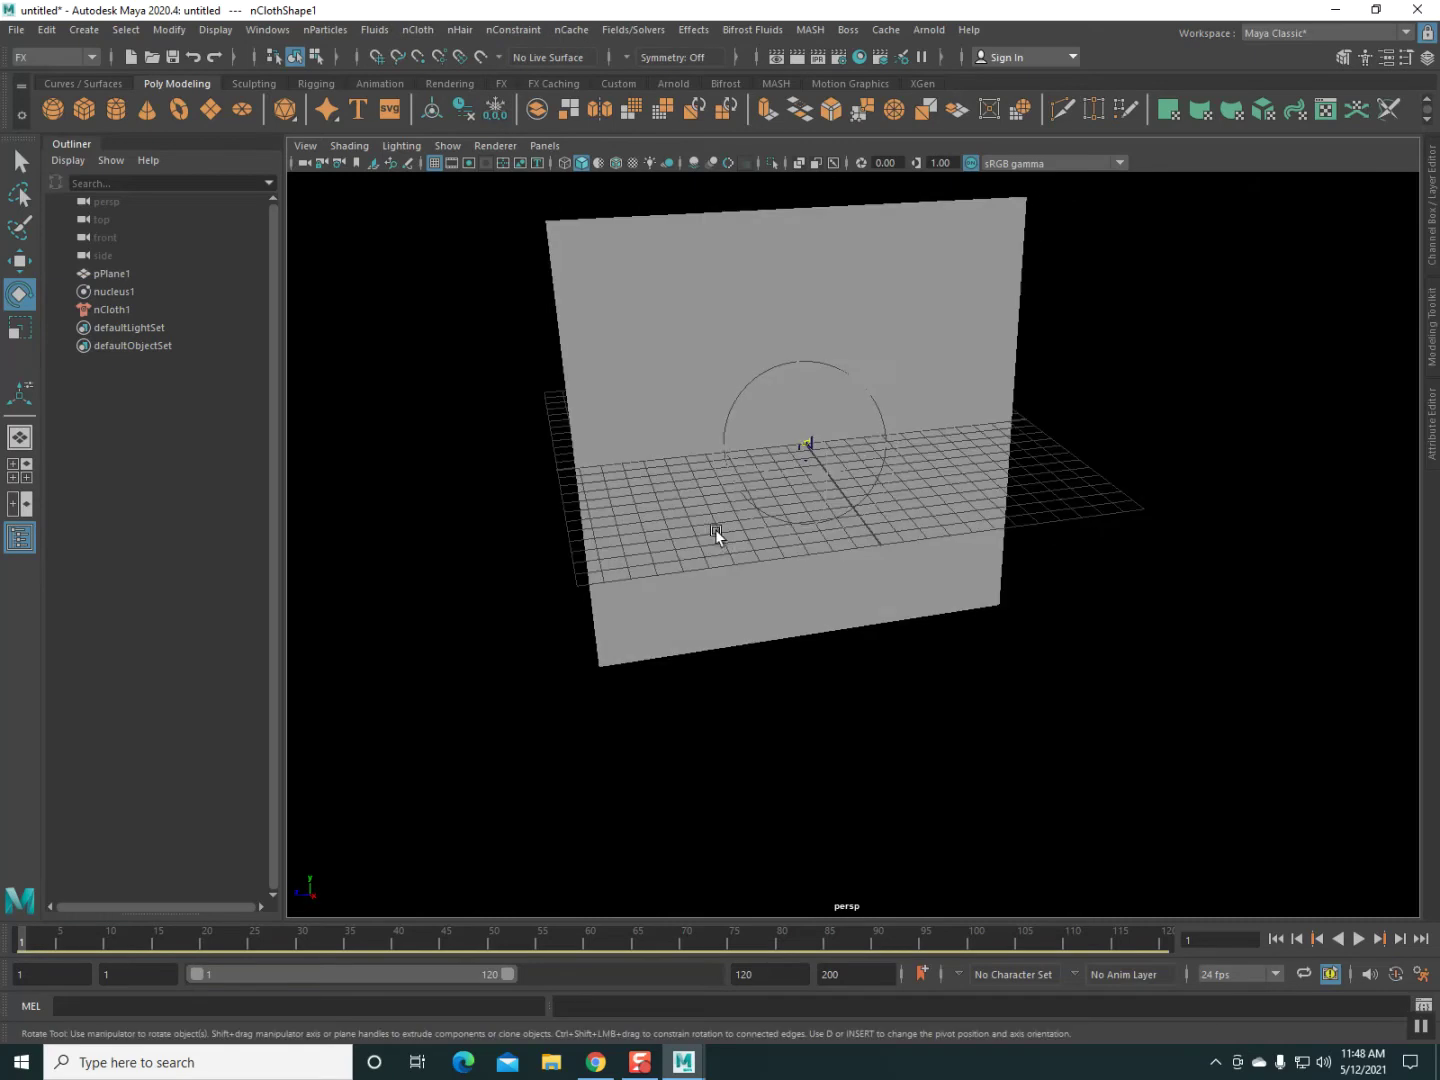
pyautogui.click(1363, 939)
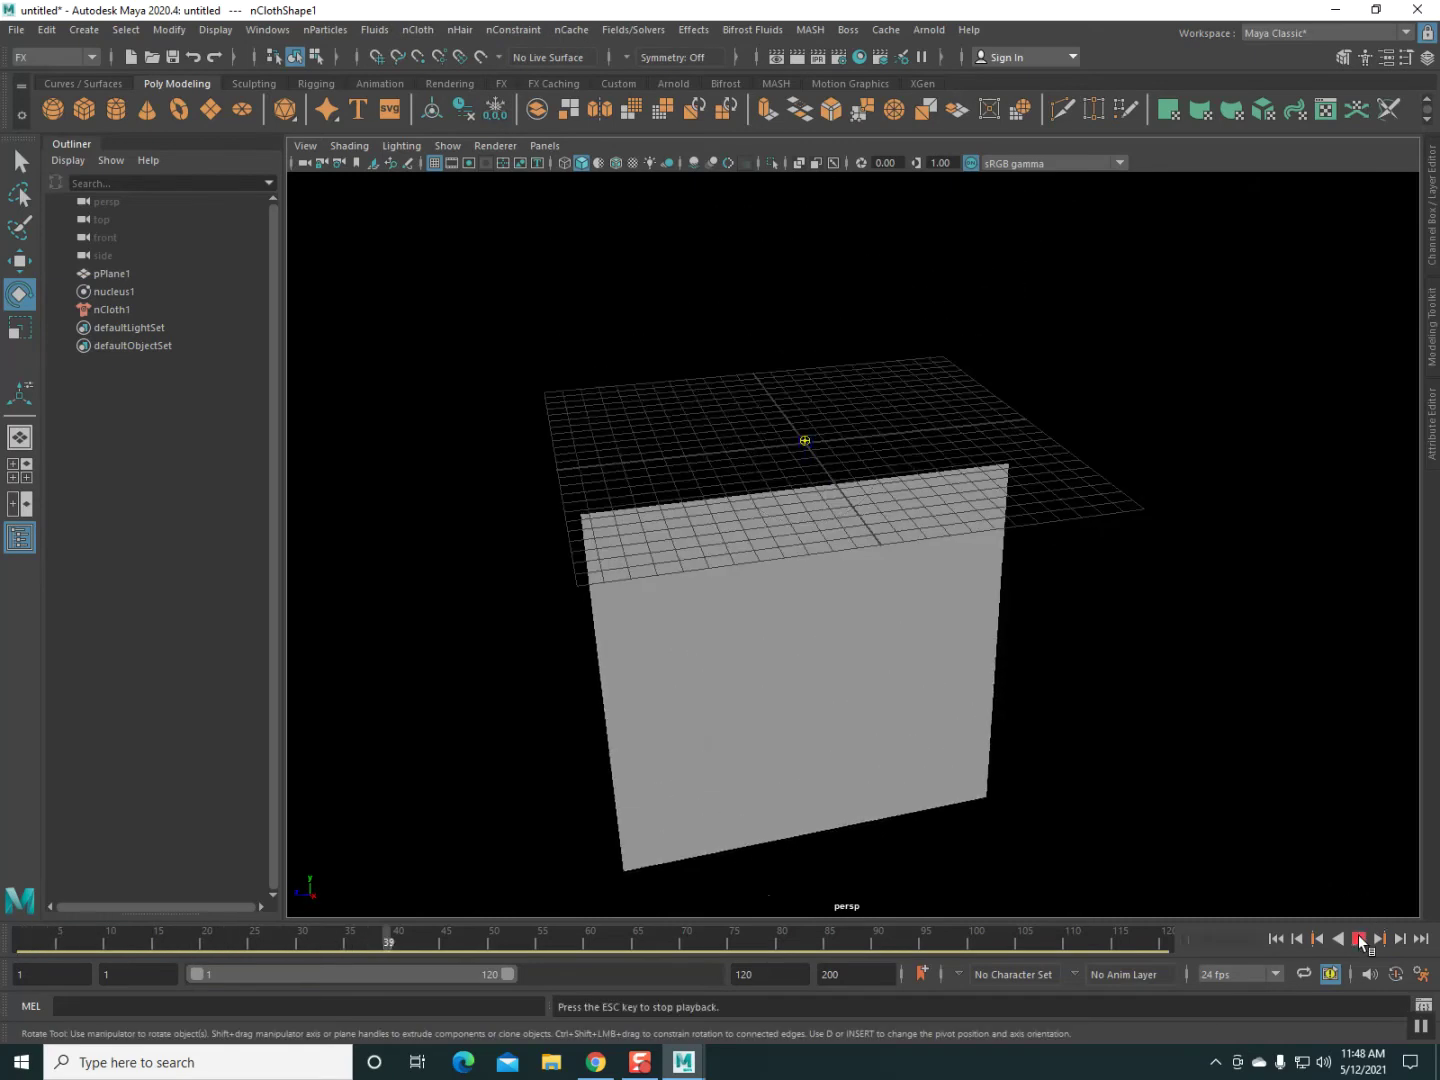
pyautogui.click(1363, 938)
pyautogui.click(1276, 939)
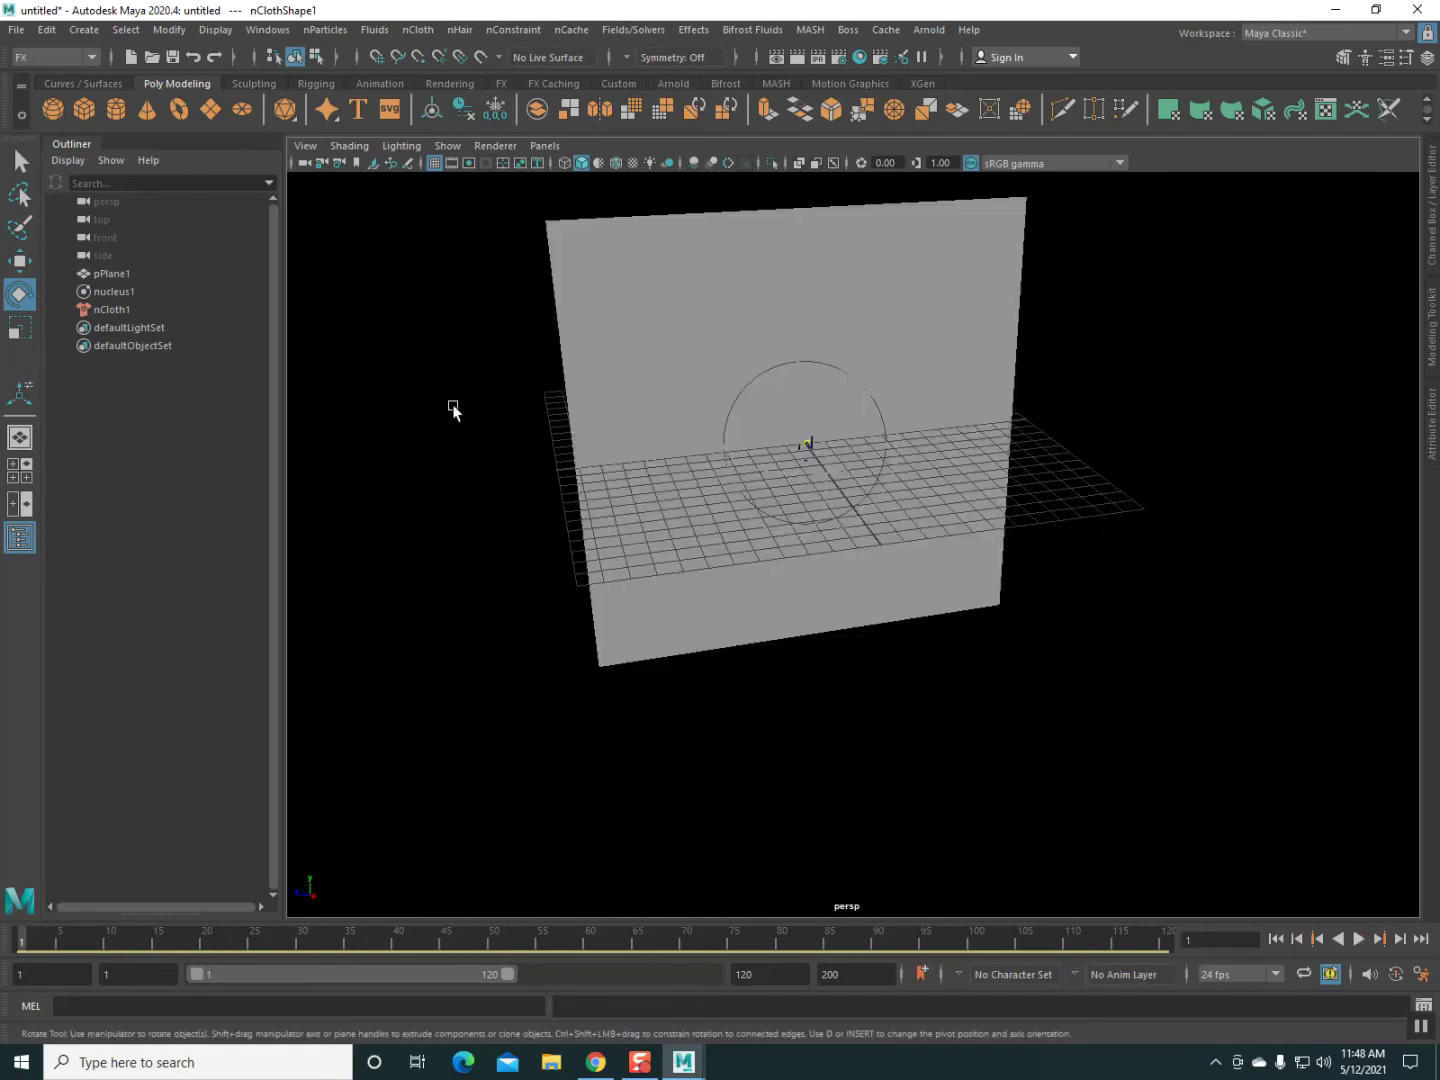
# Switch the plane to vertex mode and select its corner vertices.
pyautogui.click(20, 163)
pyautogui.keyDown('alt'); pyautogui.moveTo(674, 532); pyautogui.dragTo(725, 536); pyautogui.keyUp('alt')
pyautogui.click(761, 317)
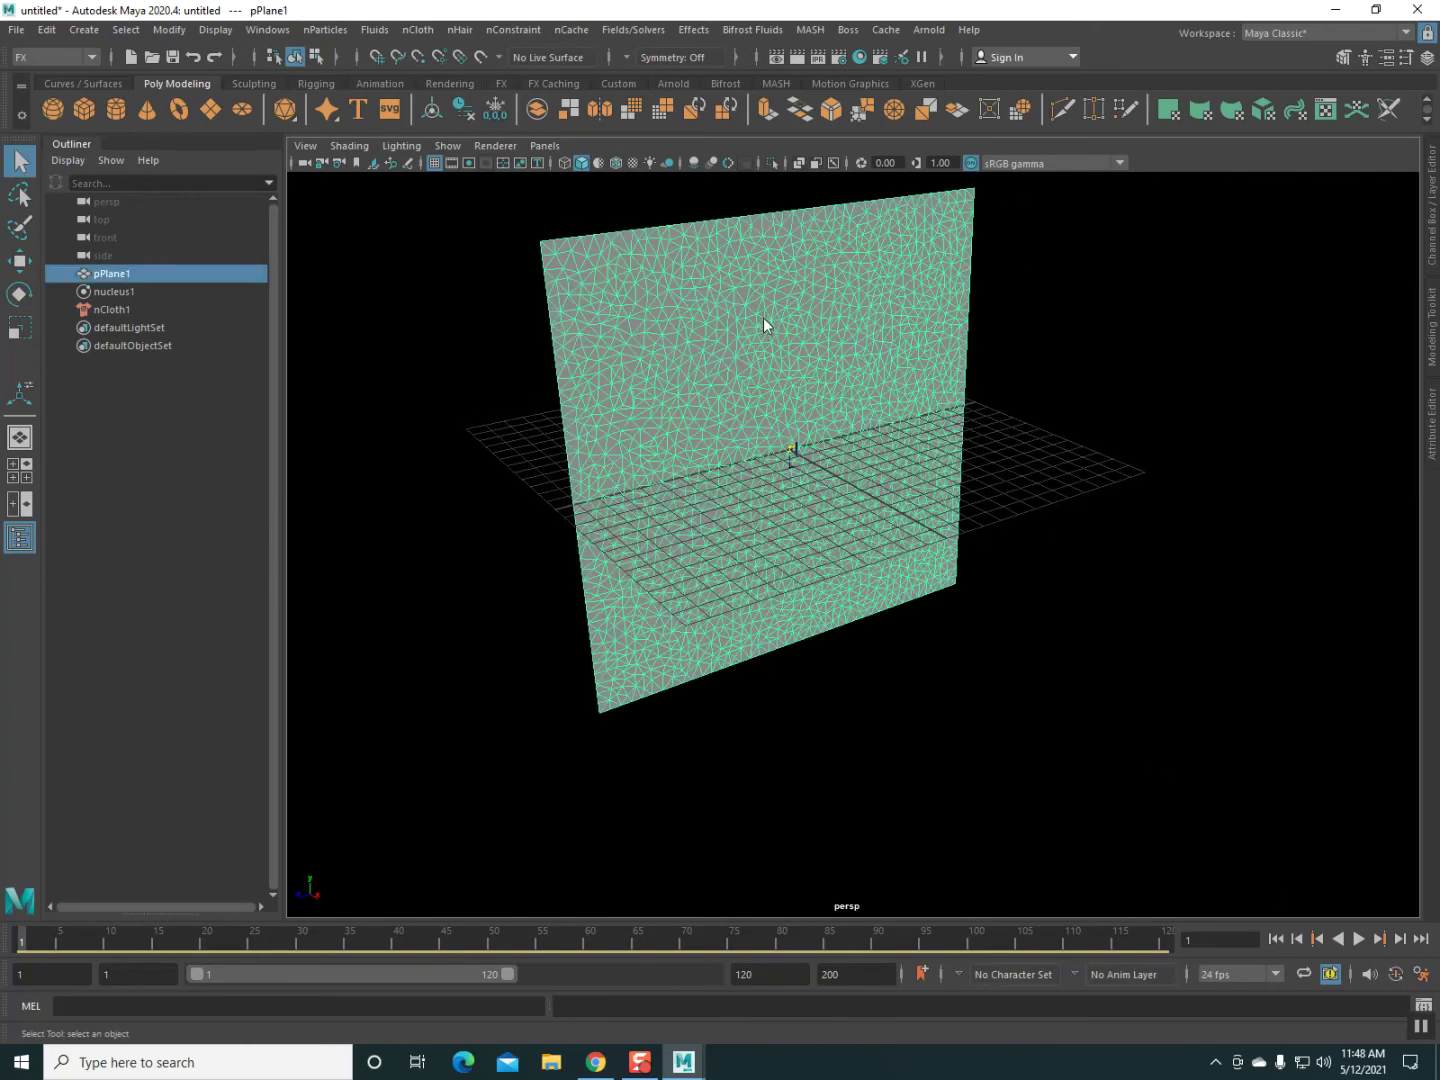
pyautogui.moveTo(762, 316); pyautogui.dragTo(759, 268, button='right')
pyautogui.click(531, 236)
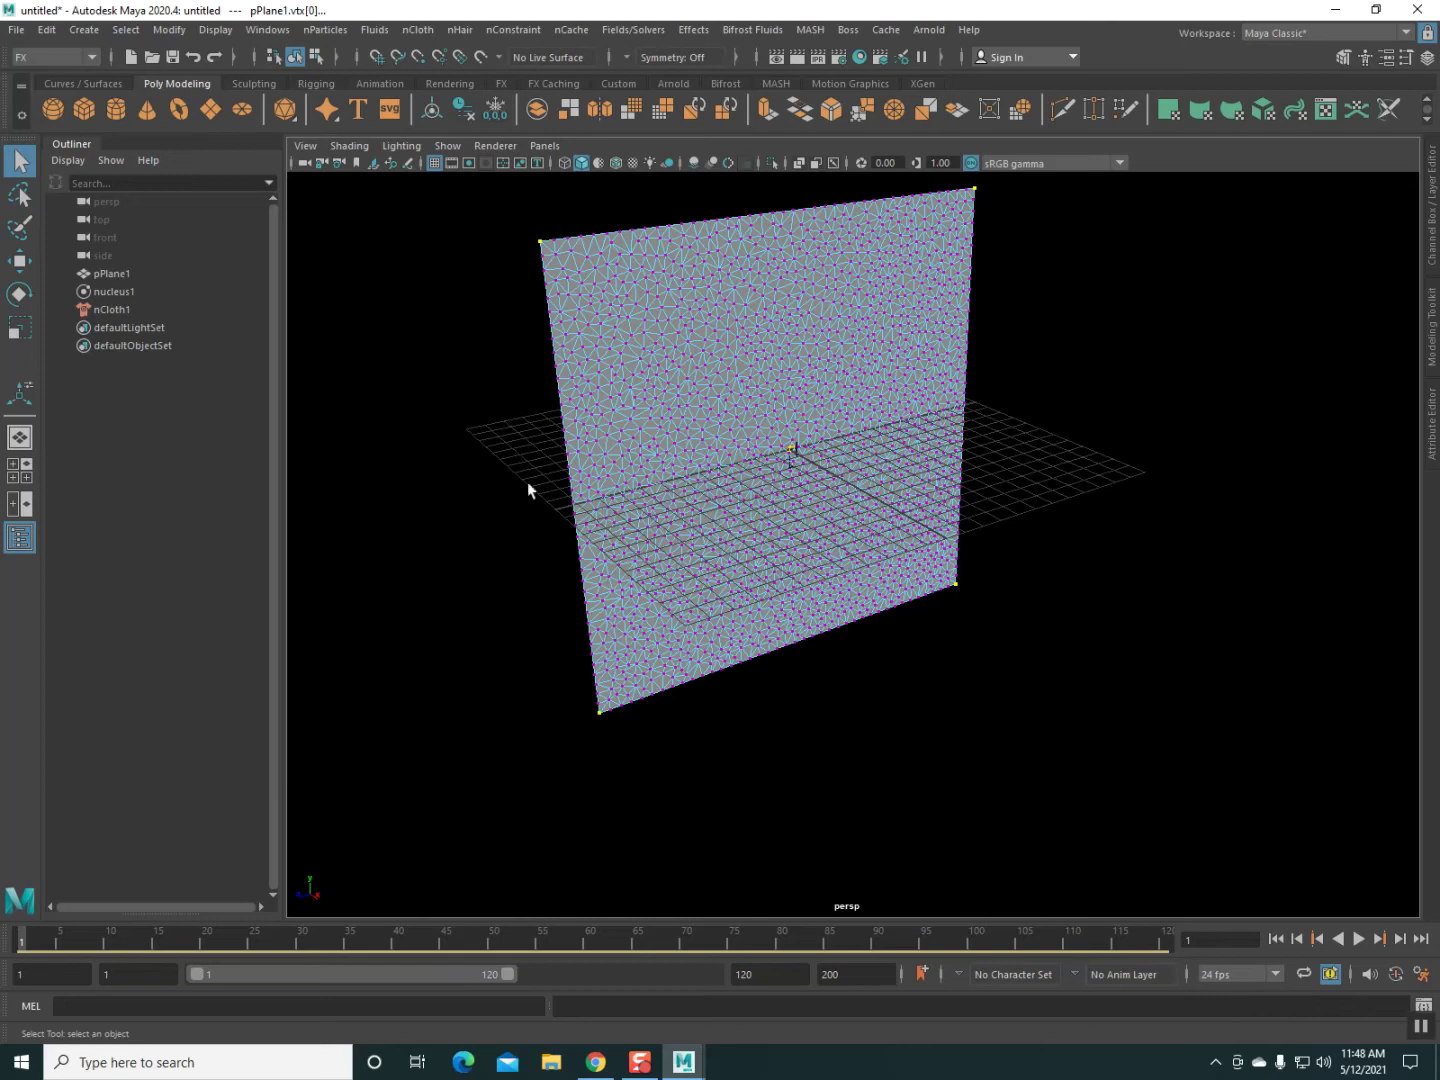
# Pin the corner vertices with a Transform Constraint and test that the cloth hangs from them.
pyautogui.click(525, 31)
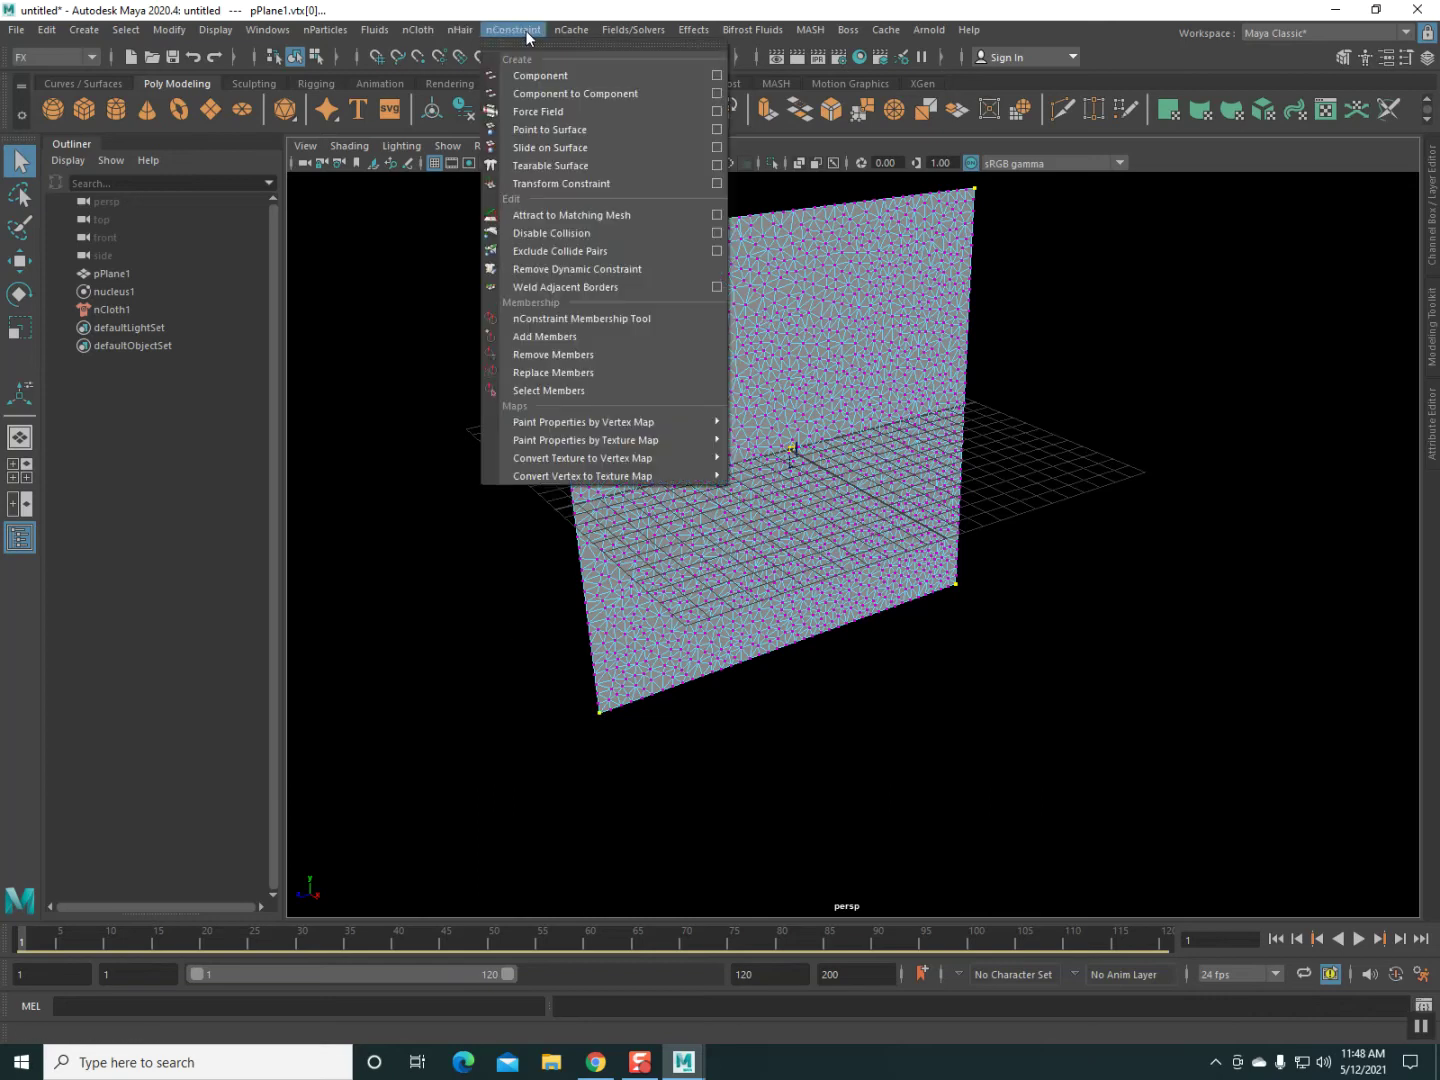
pyautogui.click(556, 184)
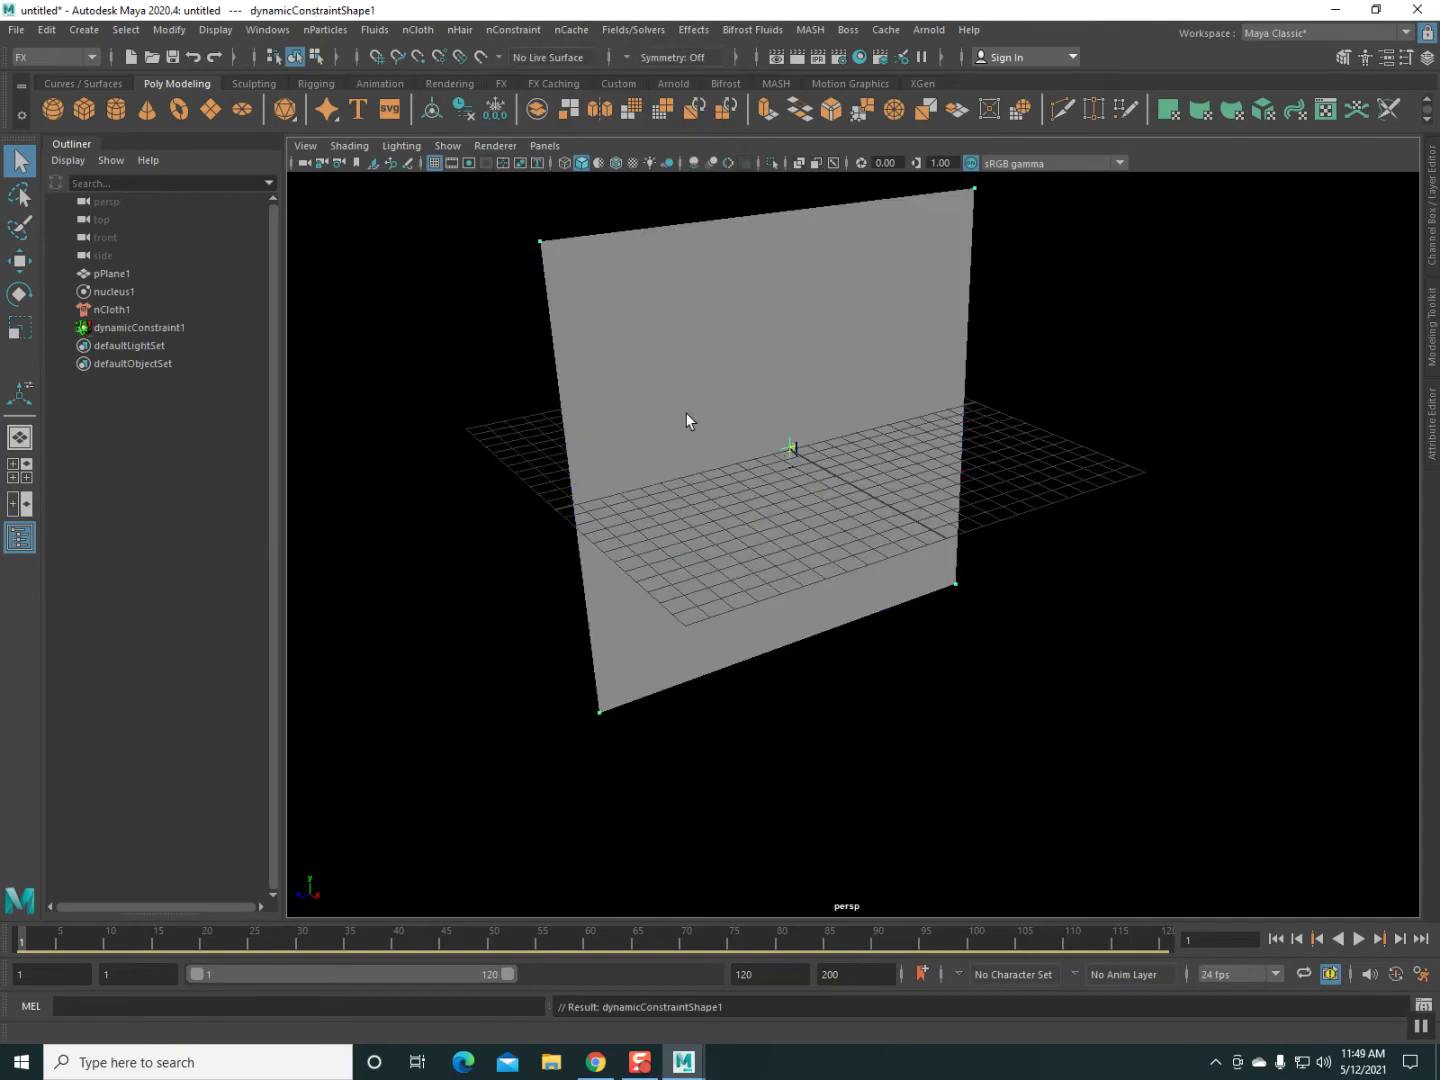
pyautogui.click(1359, 939)
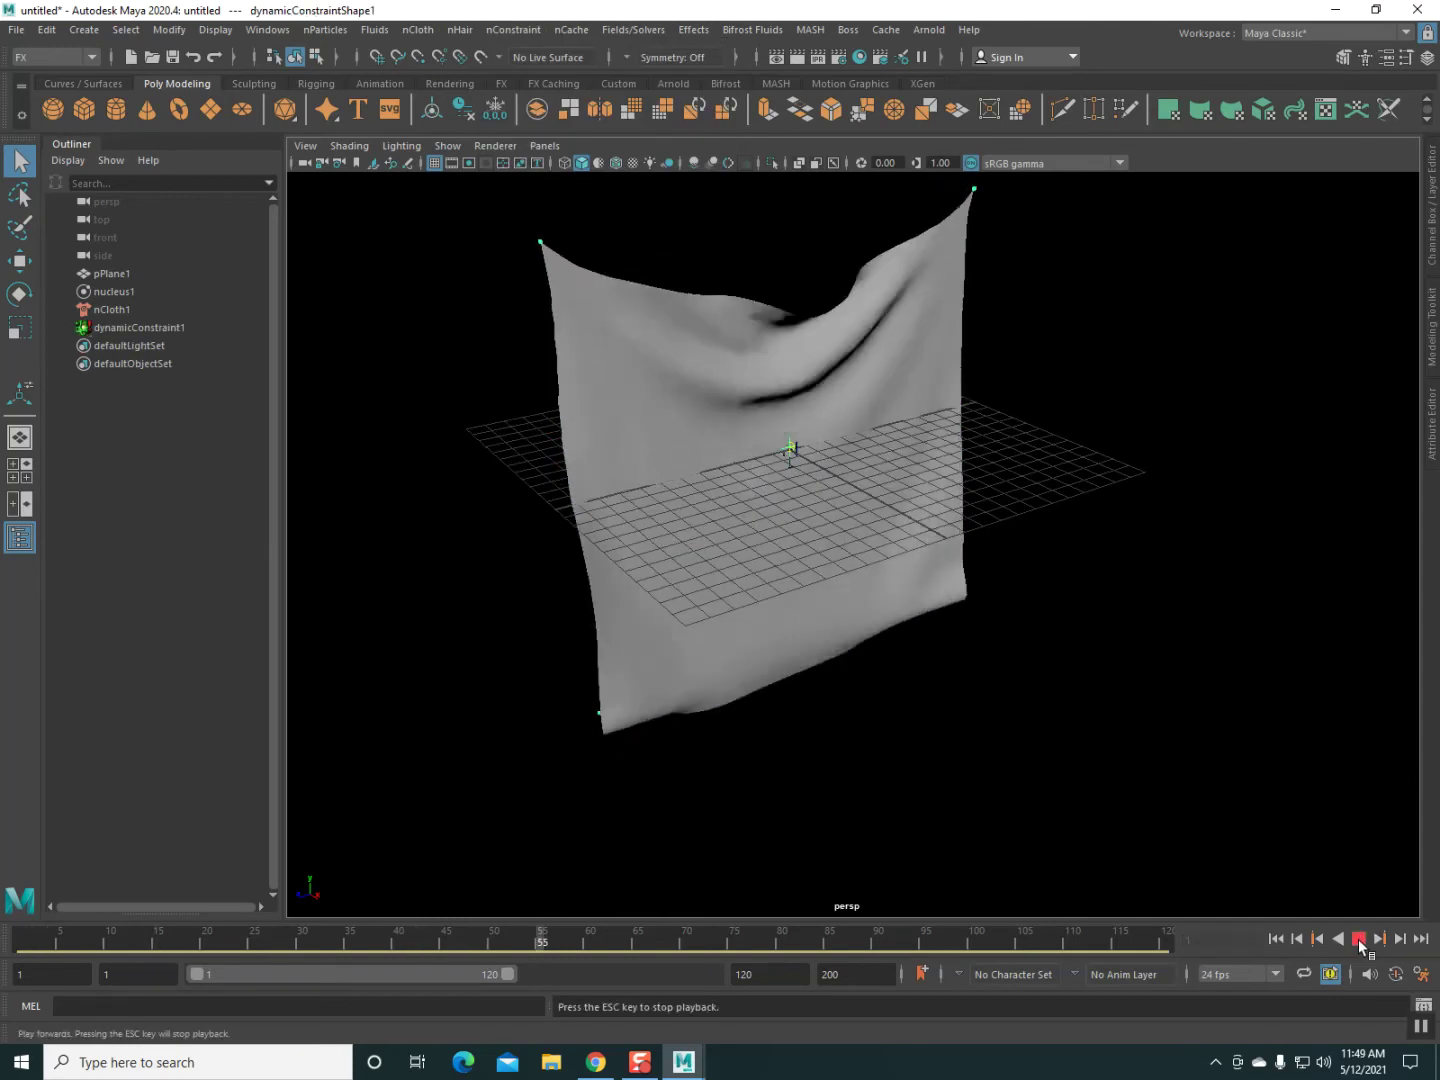
pyautogui.click(1358, 940)
pyautogui.click(1274, 940)
pyautogui.moveTo(866, 687)
pyautogui.keyDown('alt'); pyautogui.mouseDown()
pyautogui.moveTo(791, 653)
pyautogui.moveTo(793, 705)
pyautogui.mouseUp(); pyautogui.keyUp('alt')
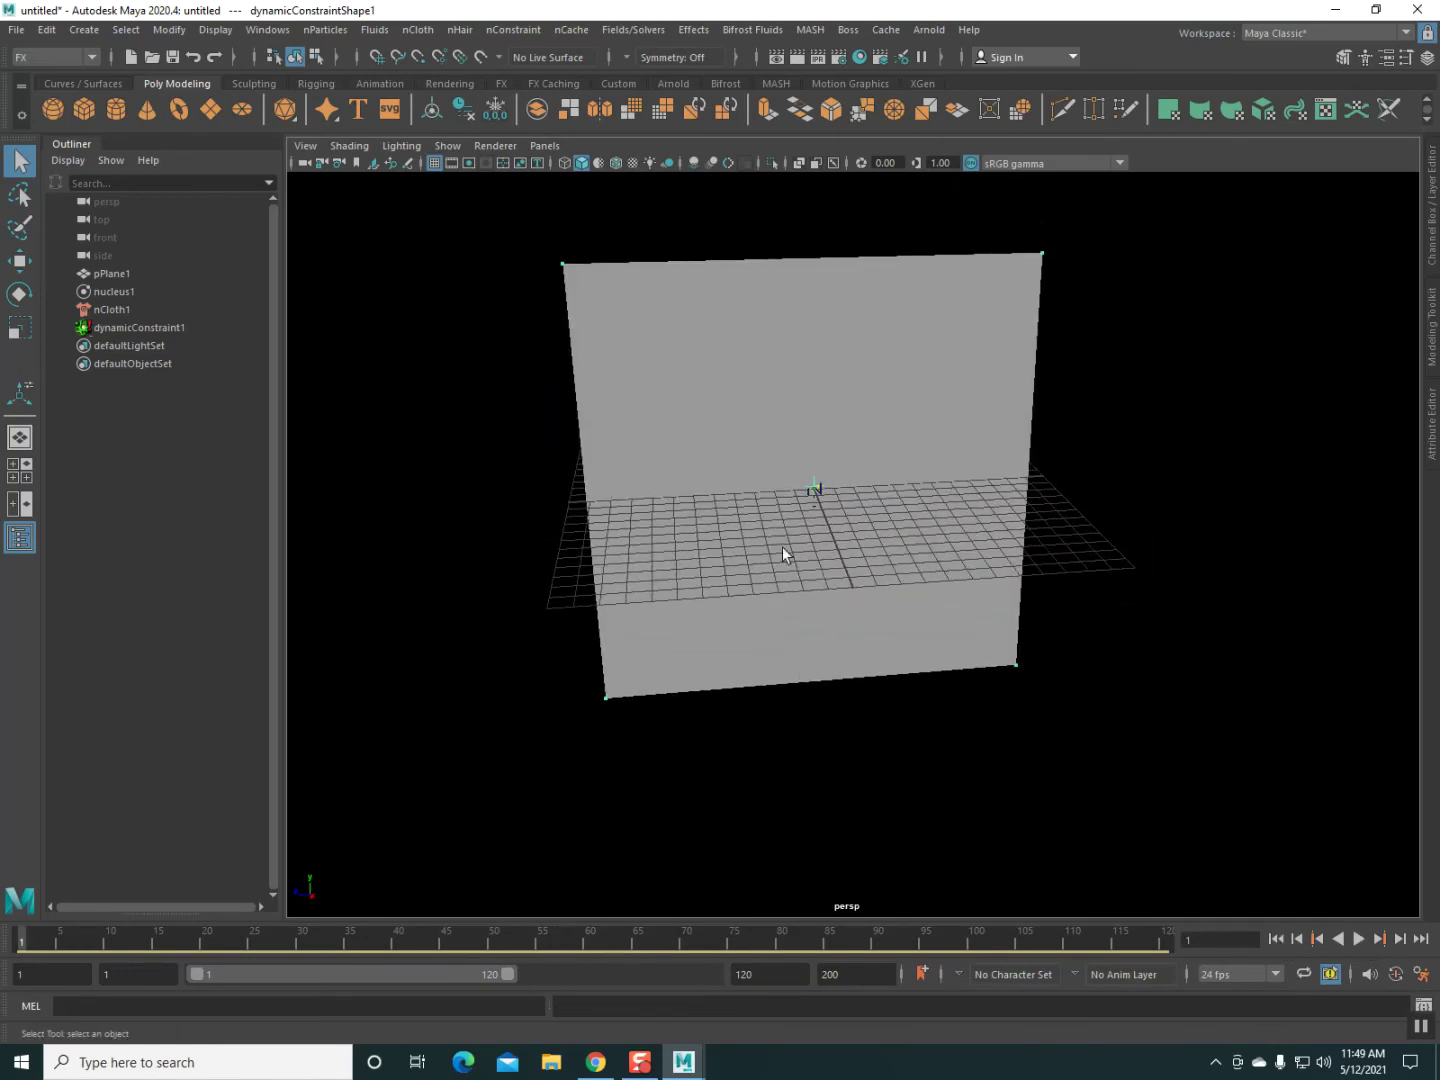
pyautogui.click(798, 297)
# In vertex mode, paint a jagged vertex line down the plane from its top edge.
pyautogui.rightClick(782, 282)
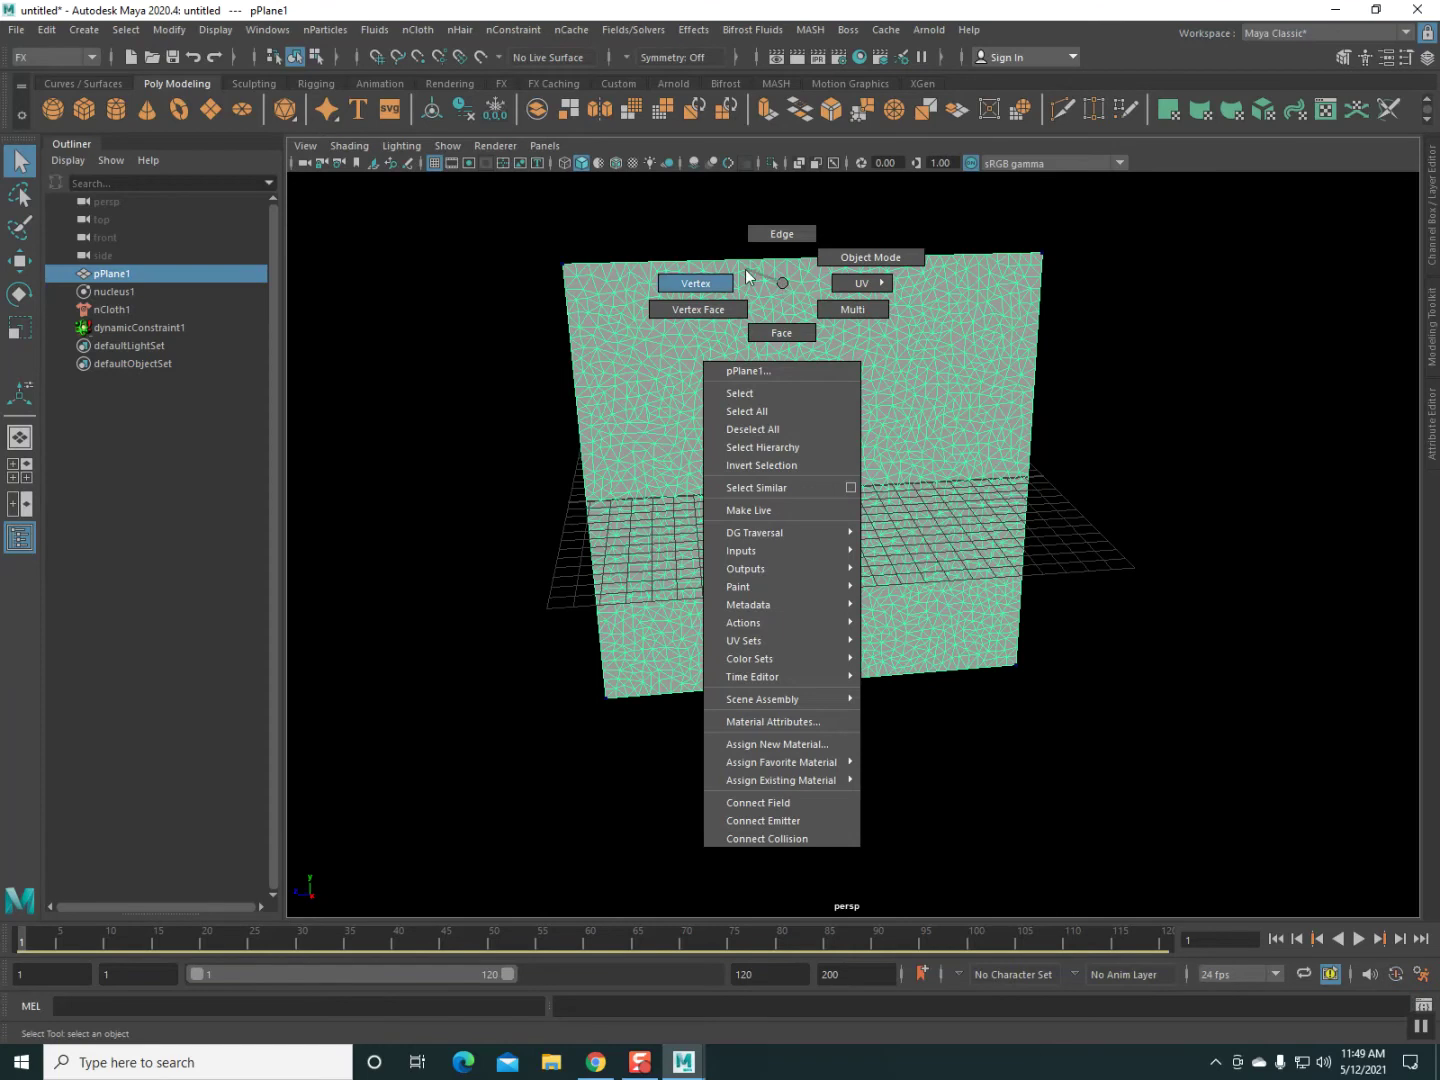
pyautogui.moveTo(744, 270); pyautogui.dragTo(745, 272, button='right')
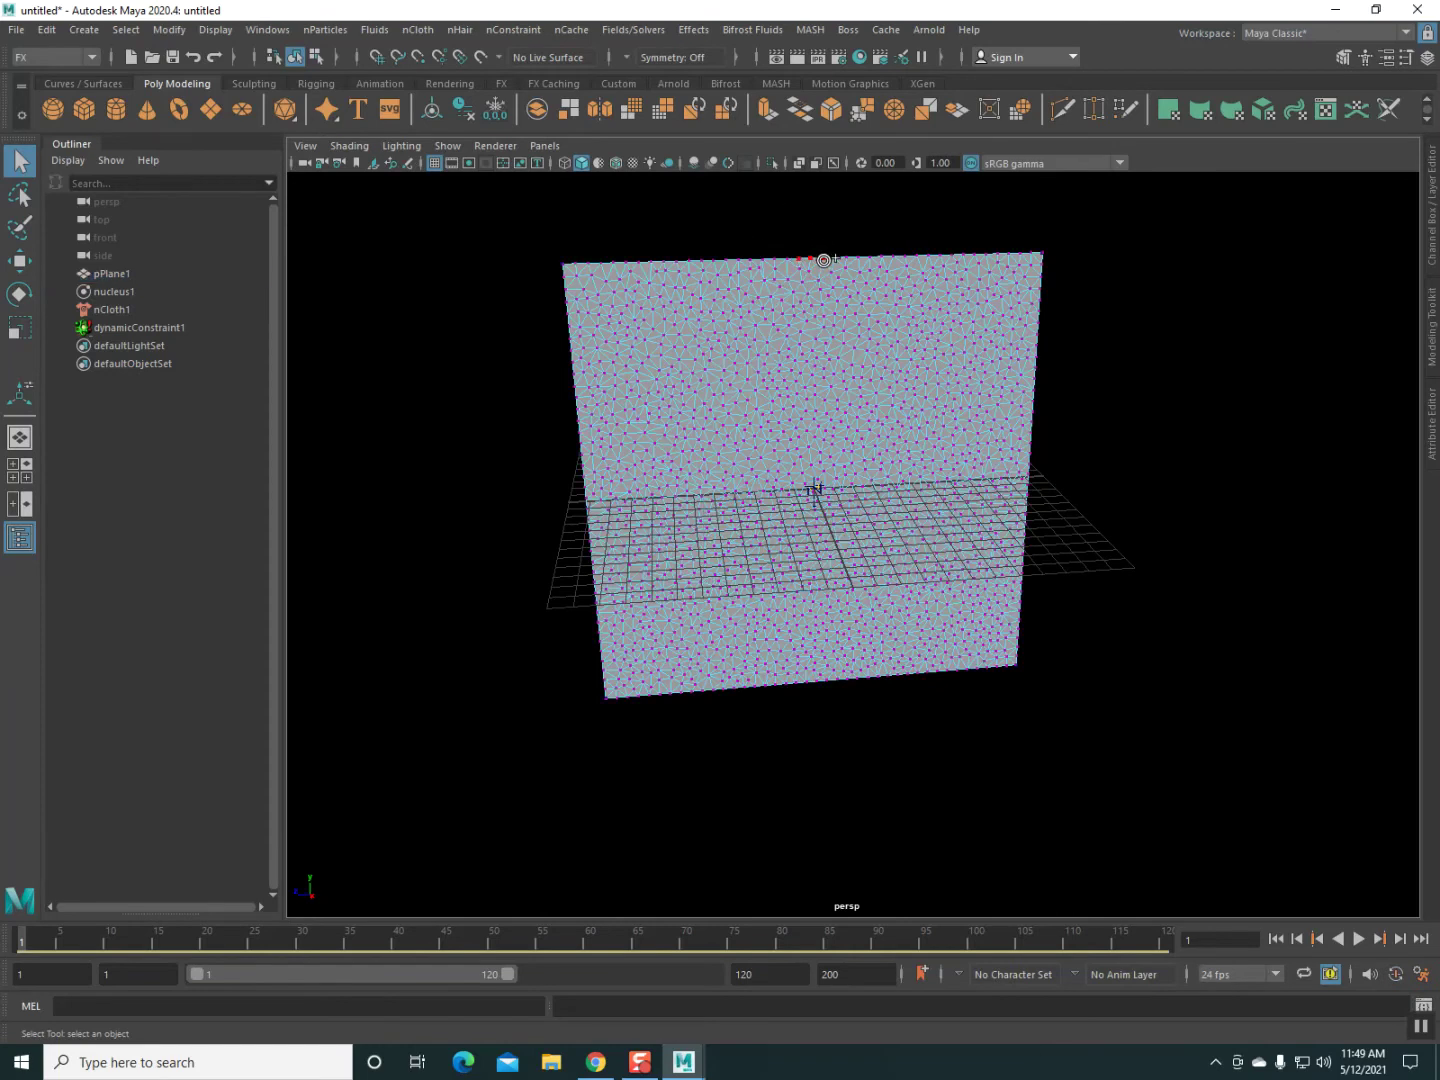
pyautogui.moveTo(789, 252); pyautogui.dragTo(828, 289)
pyautogui.moveTo(813, 371)
pyautogui.mouseDown()
pyautogui.moveTo(823, 310)
pyautogui.moveTo(824, 407)
pyautogui.moveTo(850, 456)
pyautogui.moveTo(833, 391)
pyautogui.moveTo(788, 653)
pyautogui.moveTo(805, 698)
pyautogui.mouseUp()
# Paint horizontal and diagonal vertex tear lines across the plane and check them.
pyautogui.moveTo(568, 490); pyautogui.dragTo(707, 481)
pyautogui.moveTo(616, 489); pyautogui.dragTo(779, 498)
pyautogui.moveTo(684, 497)
pyautogui.mouseDown()
pyautogui.moveTo(623, 531)
pyautogui.moveTo(589, 530)
pyautogui.moveTo(790, 474)
pyautogui.moveTo(748, 494)
pyautogui.moveTo(648, 477)
pyautogui.moveTo(761, 473)
pyautogui.moveTo(906, 600)
pyautogui.moveTo(892, 623)
pyautogui.moveTo(905, 618)
pyautogui.moveTo(849, 524)
pyautogui.moveTo(740, 493)
pyautogui.mouseUp()
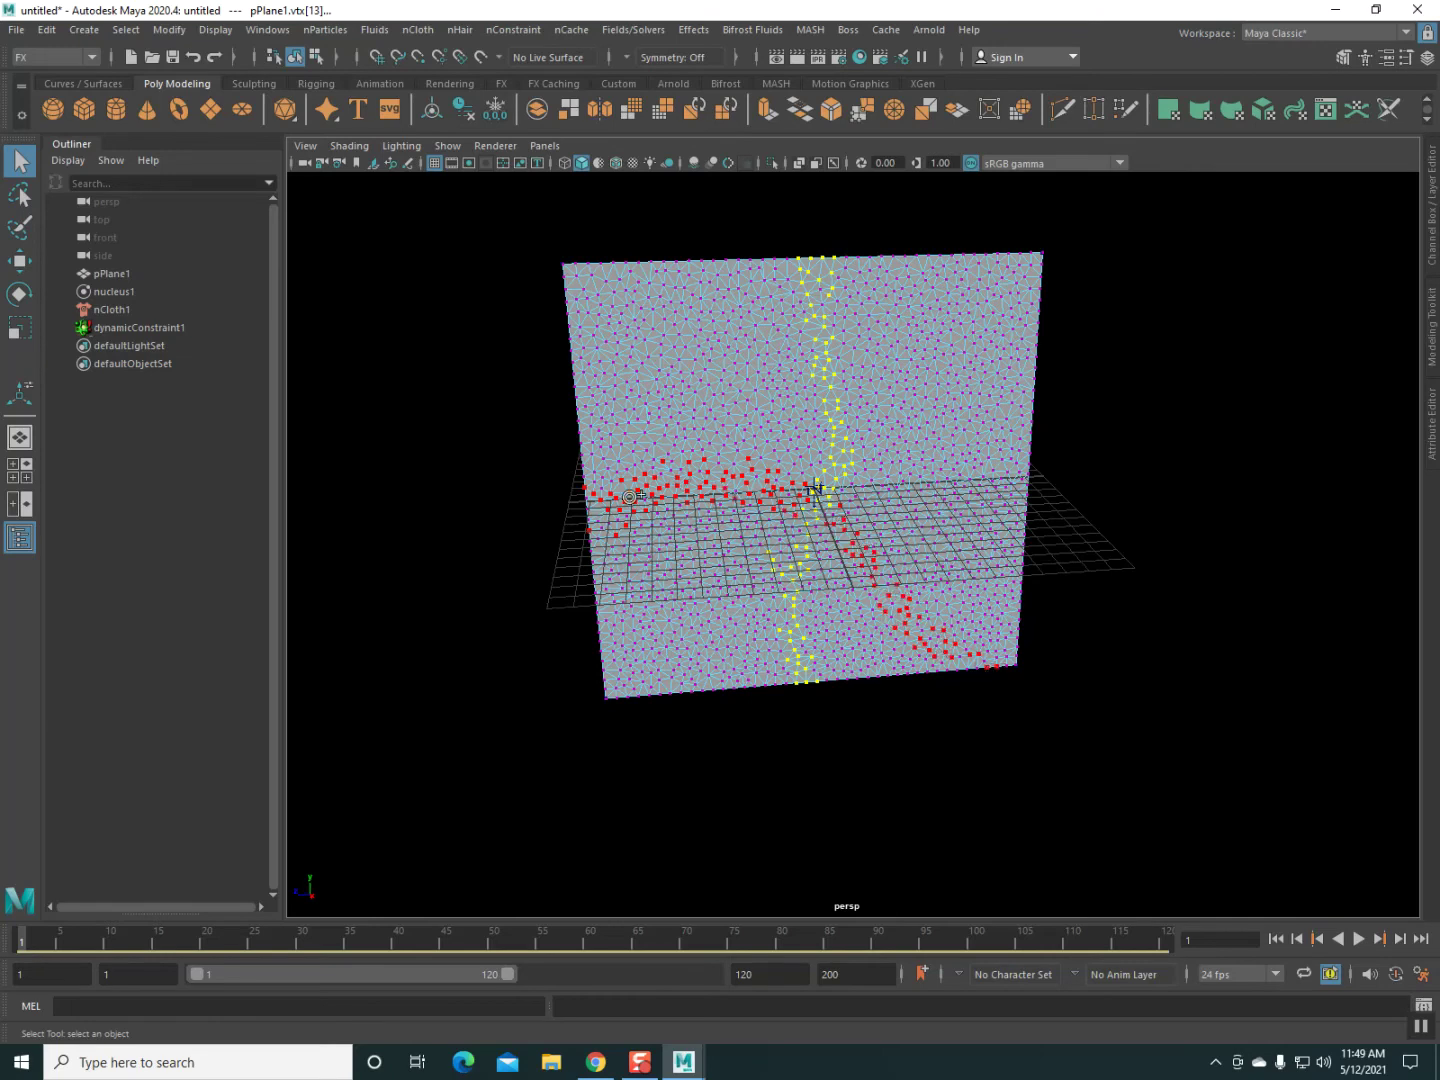
pyautogui.moveTo(577, 502); pyautogui.dragTo(655, 543)
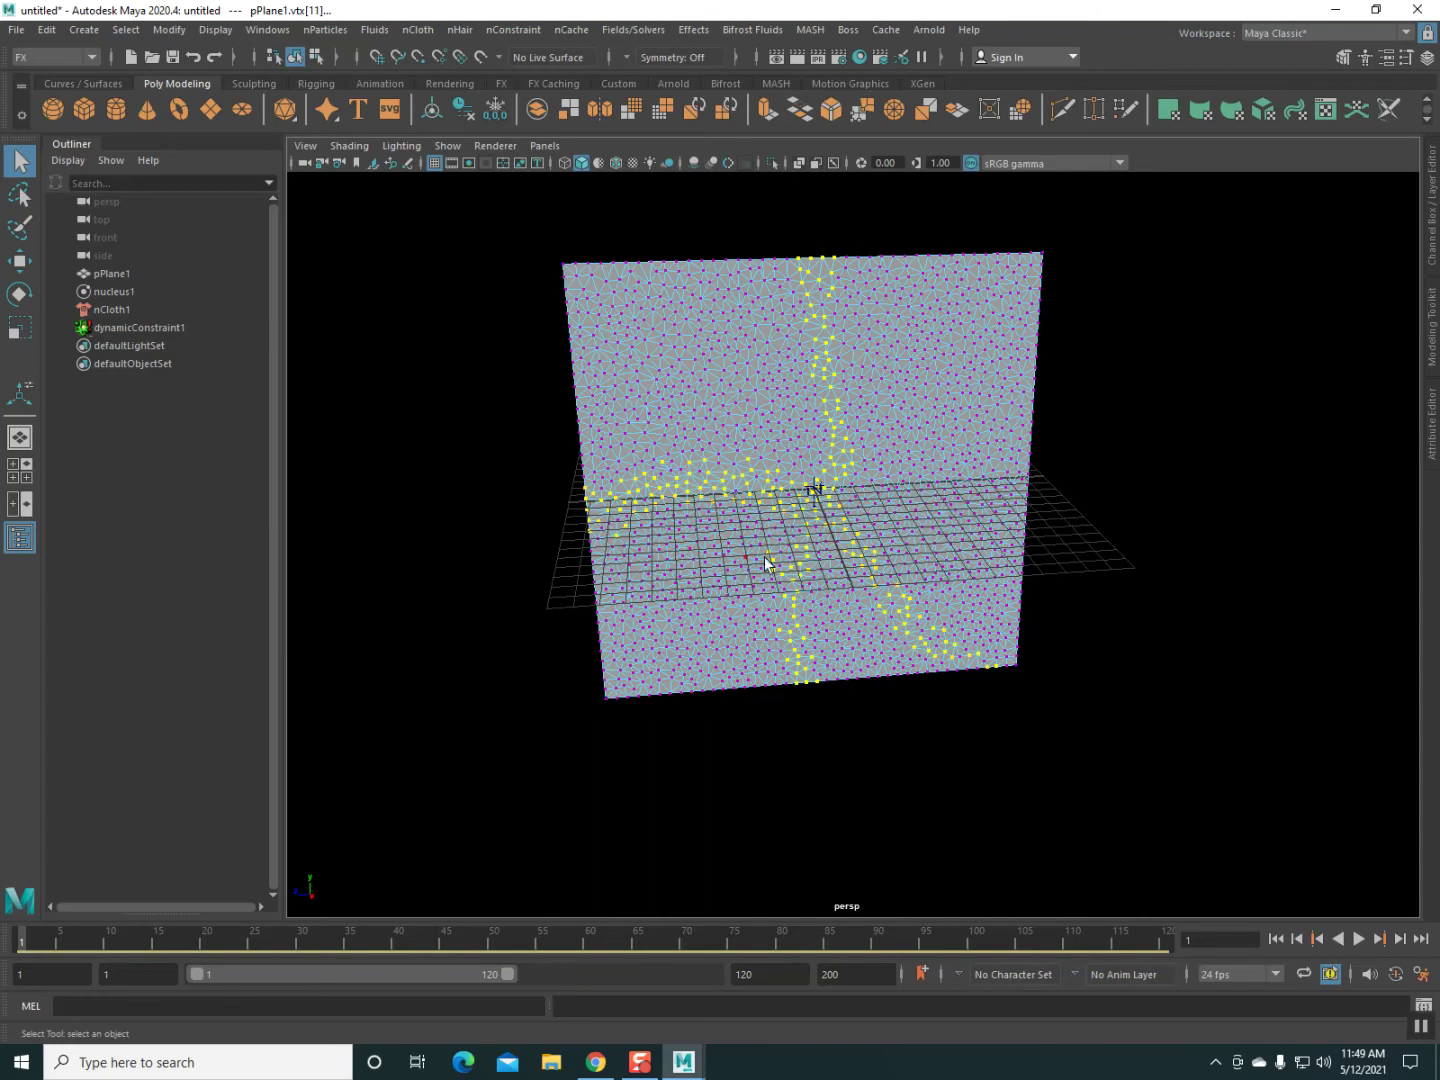
pyautogui.moveTo(800, 491)
pyautogui.keyDown('alt'); pyautogui.mouseDown()
pyautogui.moveTo(771, 506)
pyautogui.moveTo(800, 505)
pyautogui.mouseUp(); pyautogui.keyUp('alt')
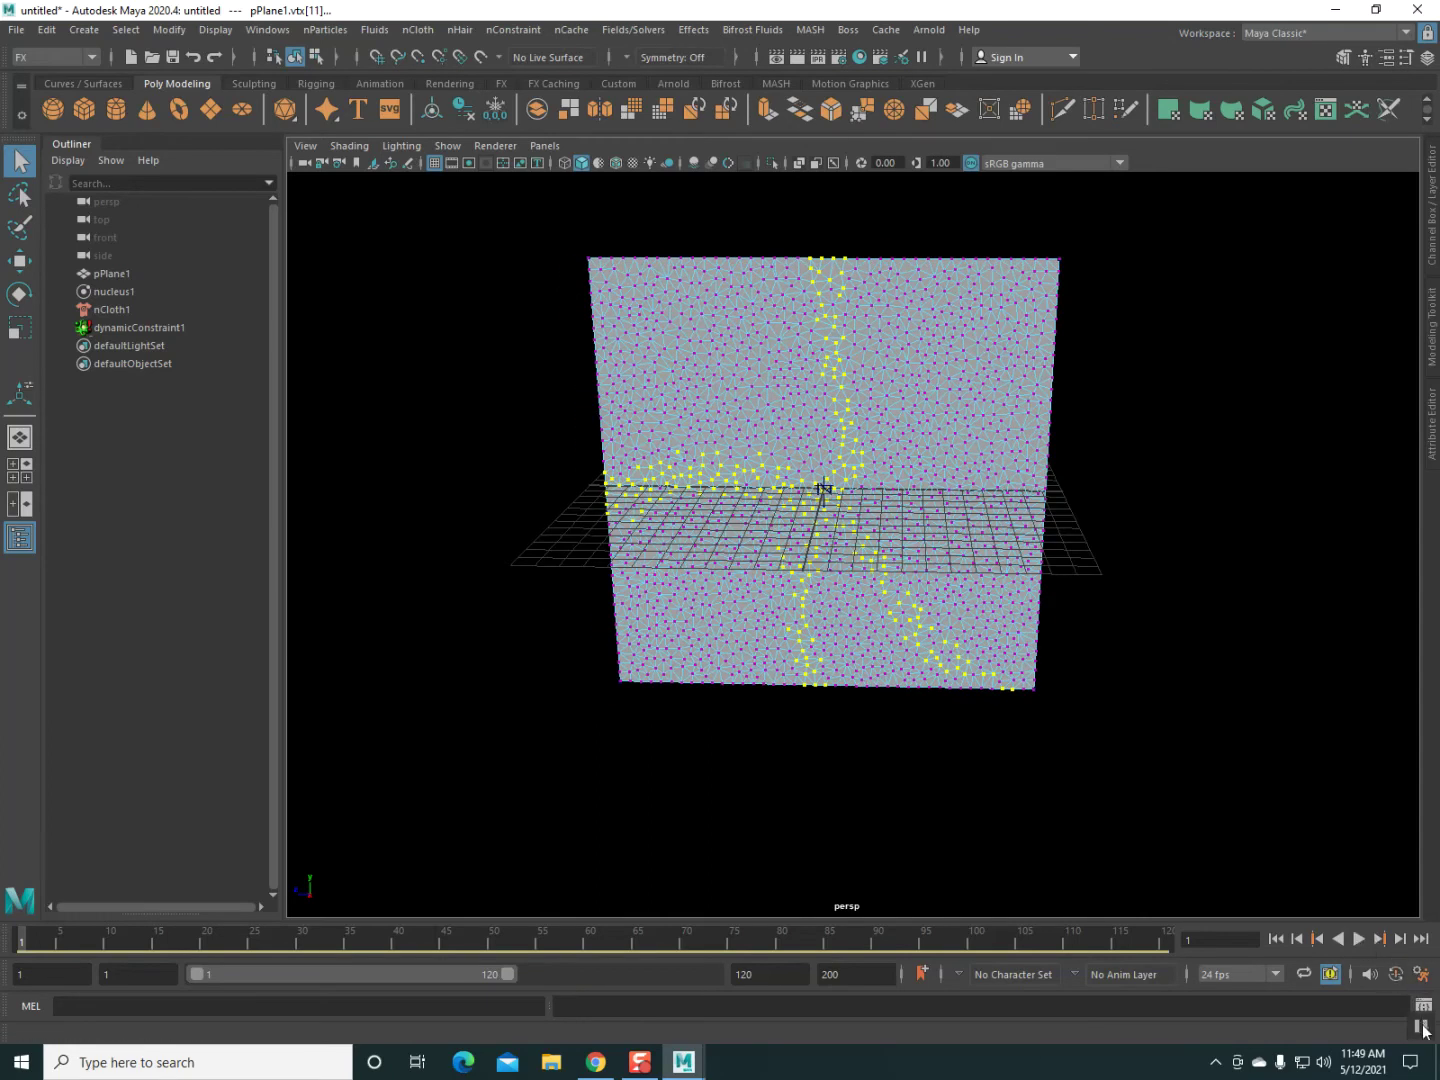
pyautogui.keyDown('alt'); pyautogui.moveTo(610, 678); pyautogui.dragTo(741, 662); pyautogui.keyUp('alt')
pyautogui.moveTo(722, 409); pyautogui.dragTo(929, 368, button='right')
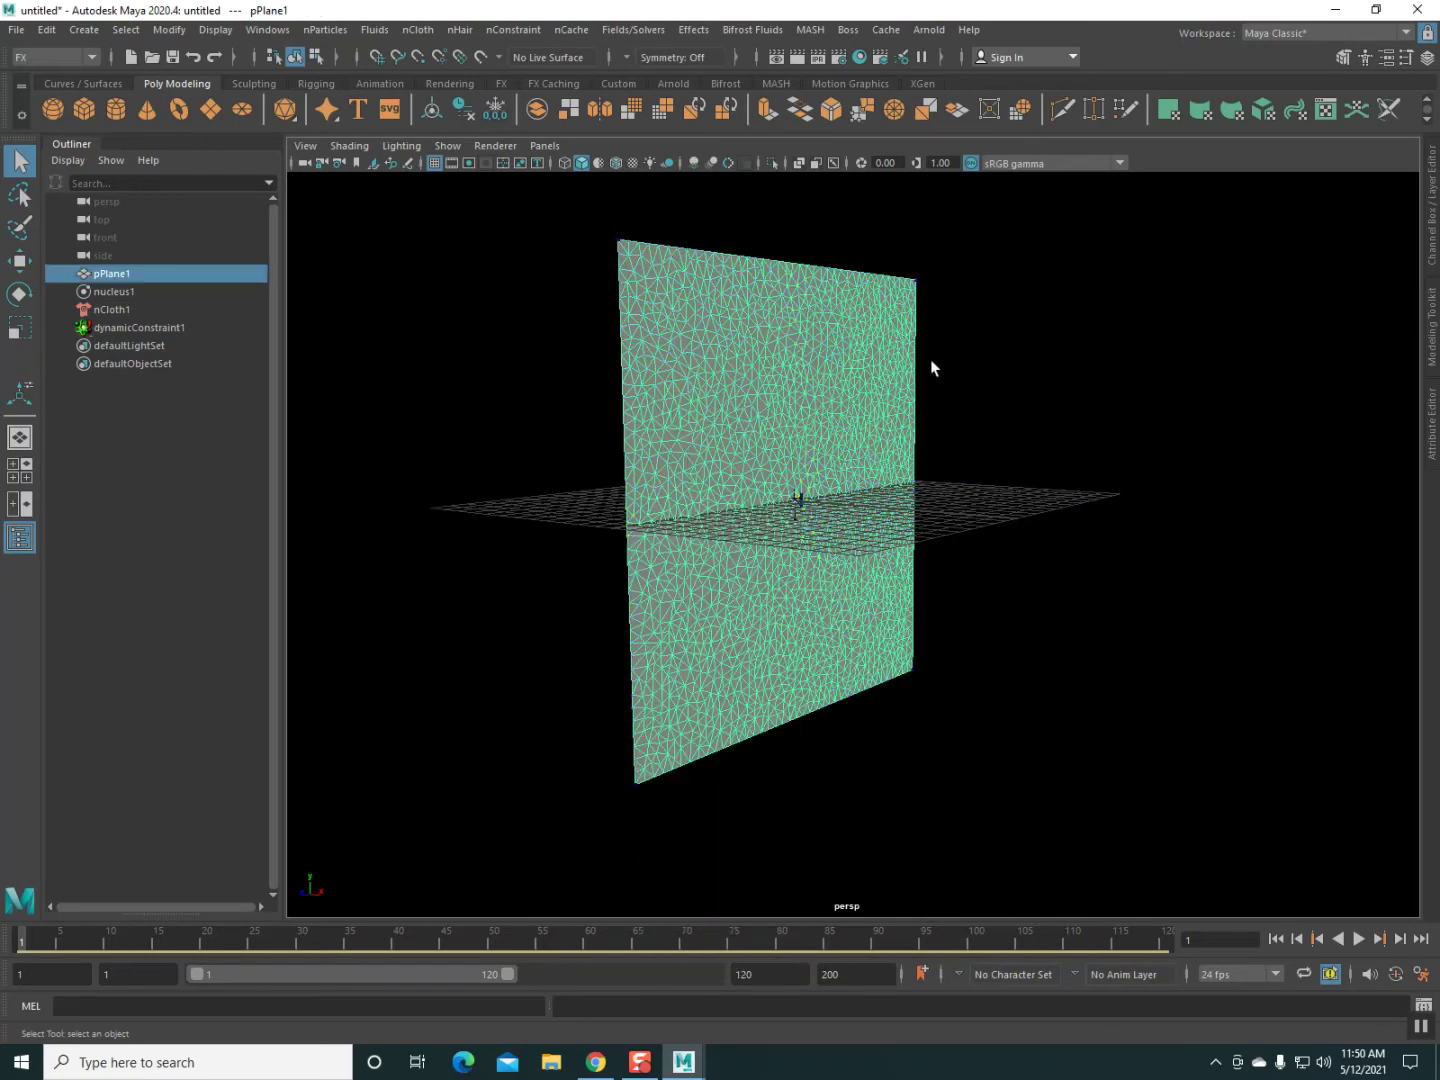
# Apply an nConstraint Tearable Surface to the restored vertex-line selection.
pyautogui.moveTo(750, 406); pyautogui.dragTo(697, 402, button='right')
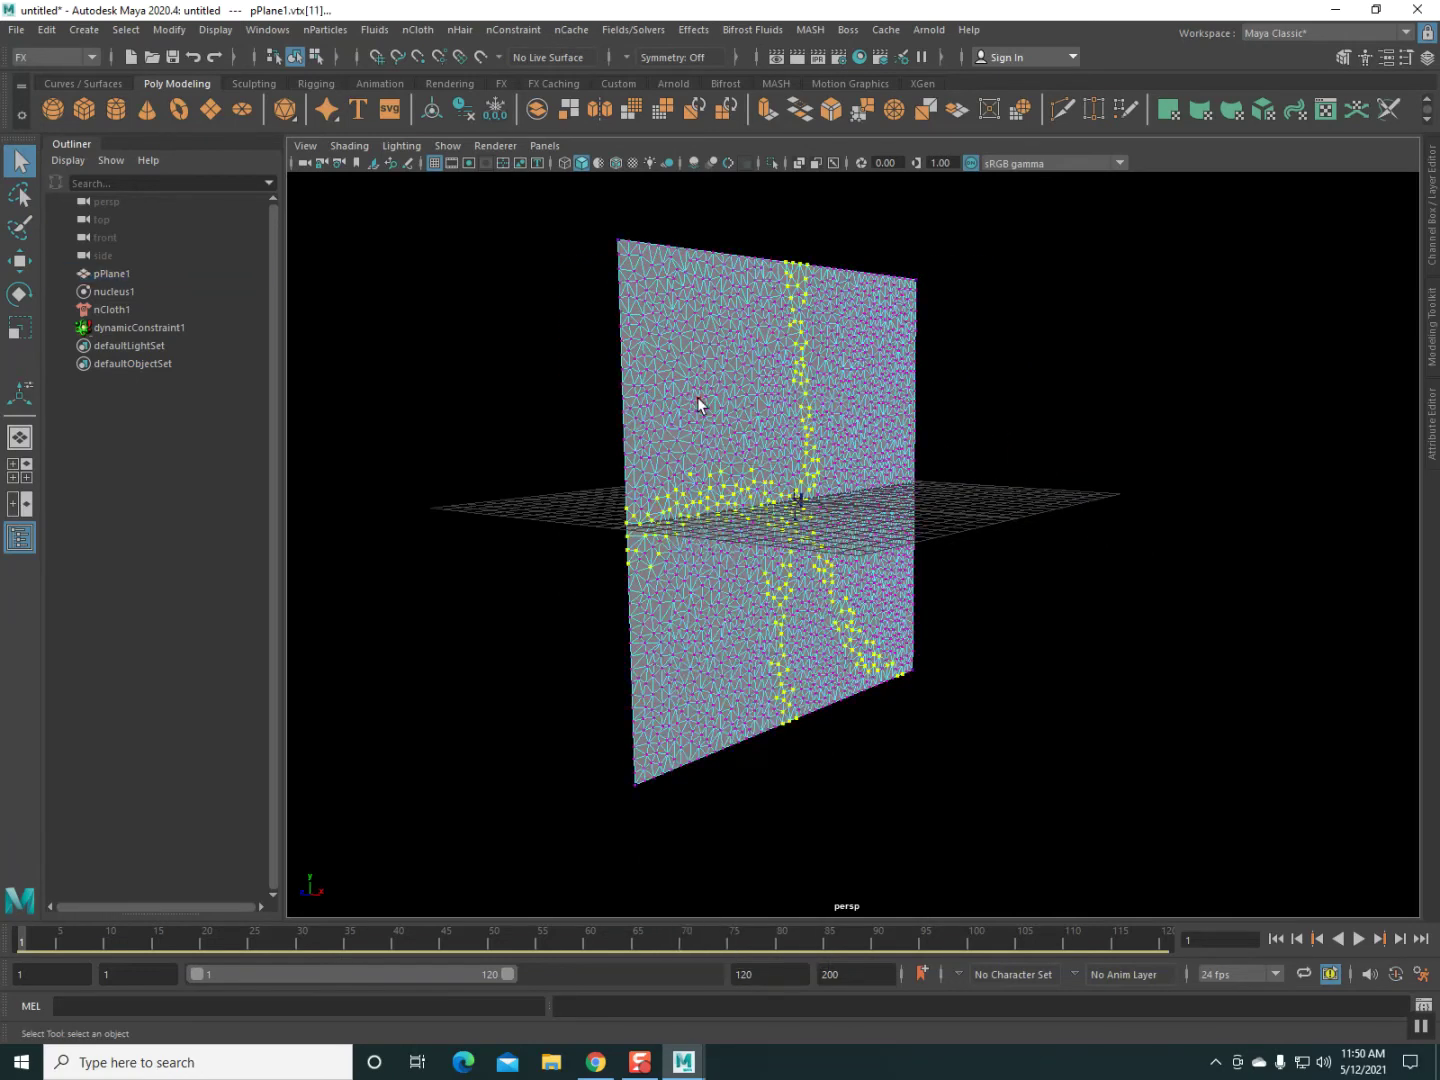
pyautogui.keyDown('alt'); pyautogui.moveTo(742, 444); pyautogui.dragTo(832, 442); pyautogui.keyUp('alt')
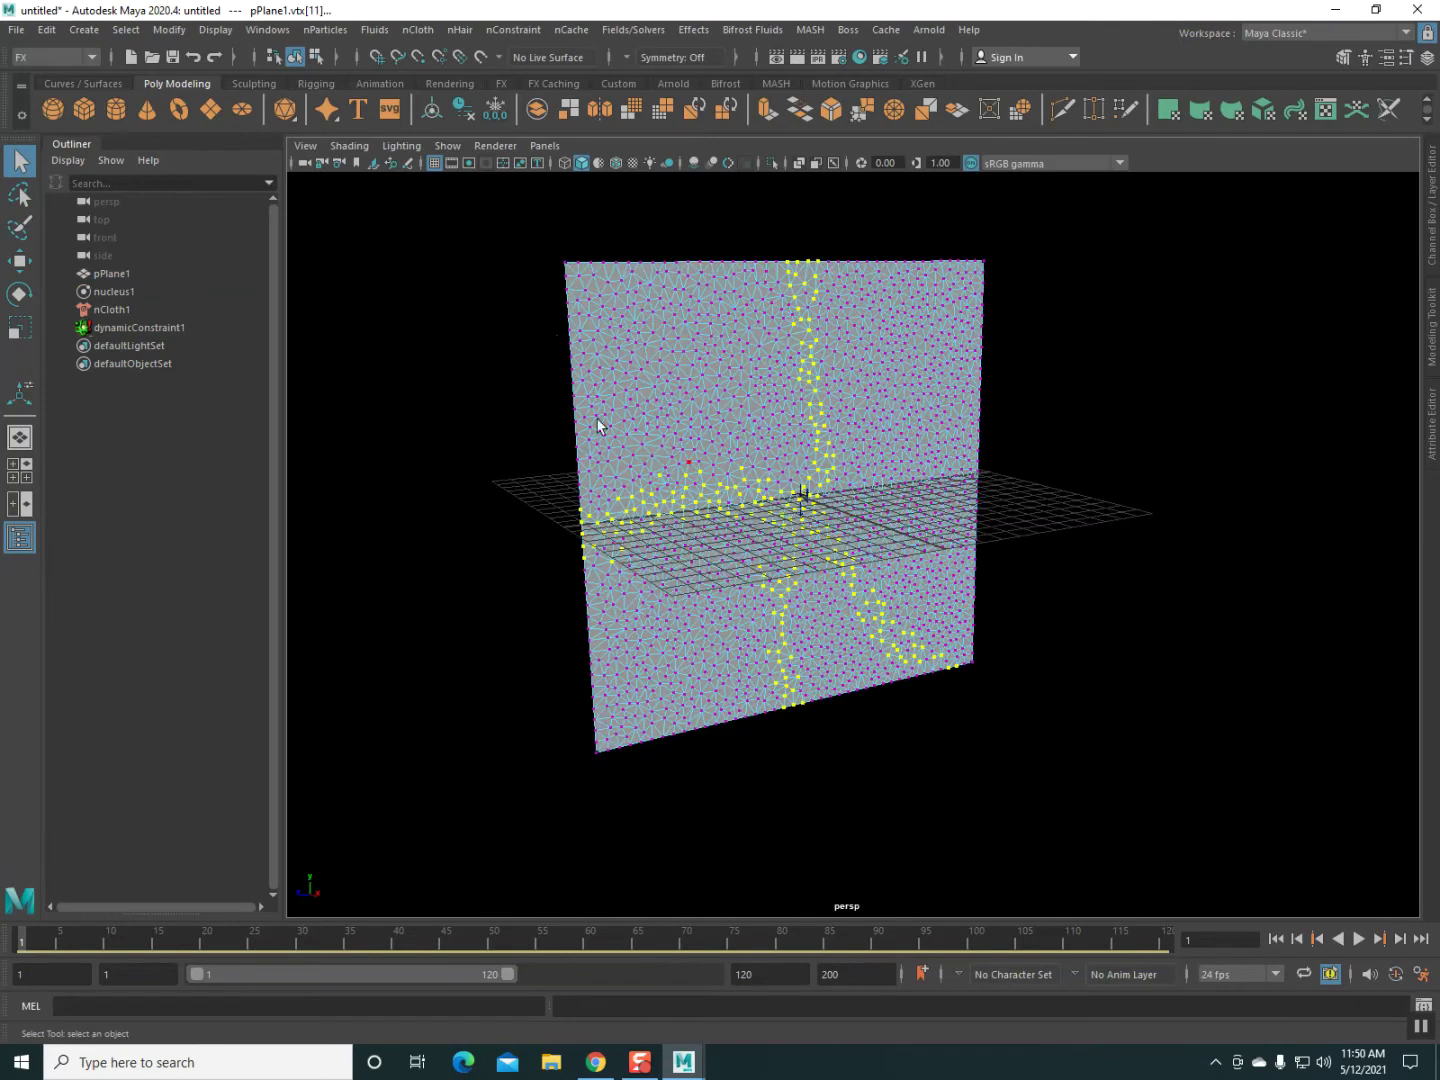
pyautogui.click(419, 31)
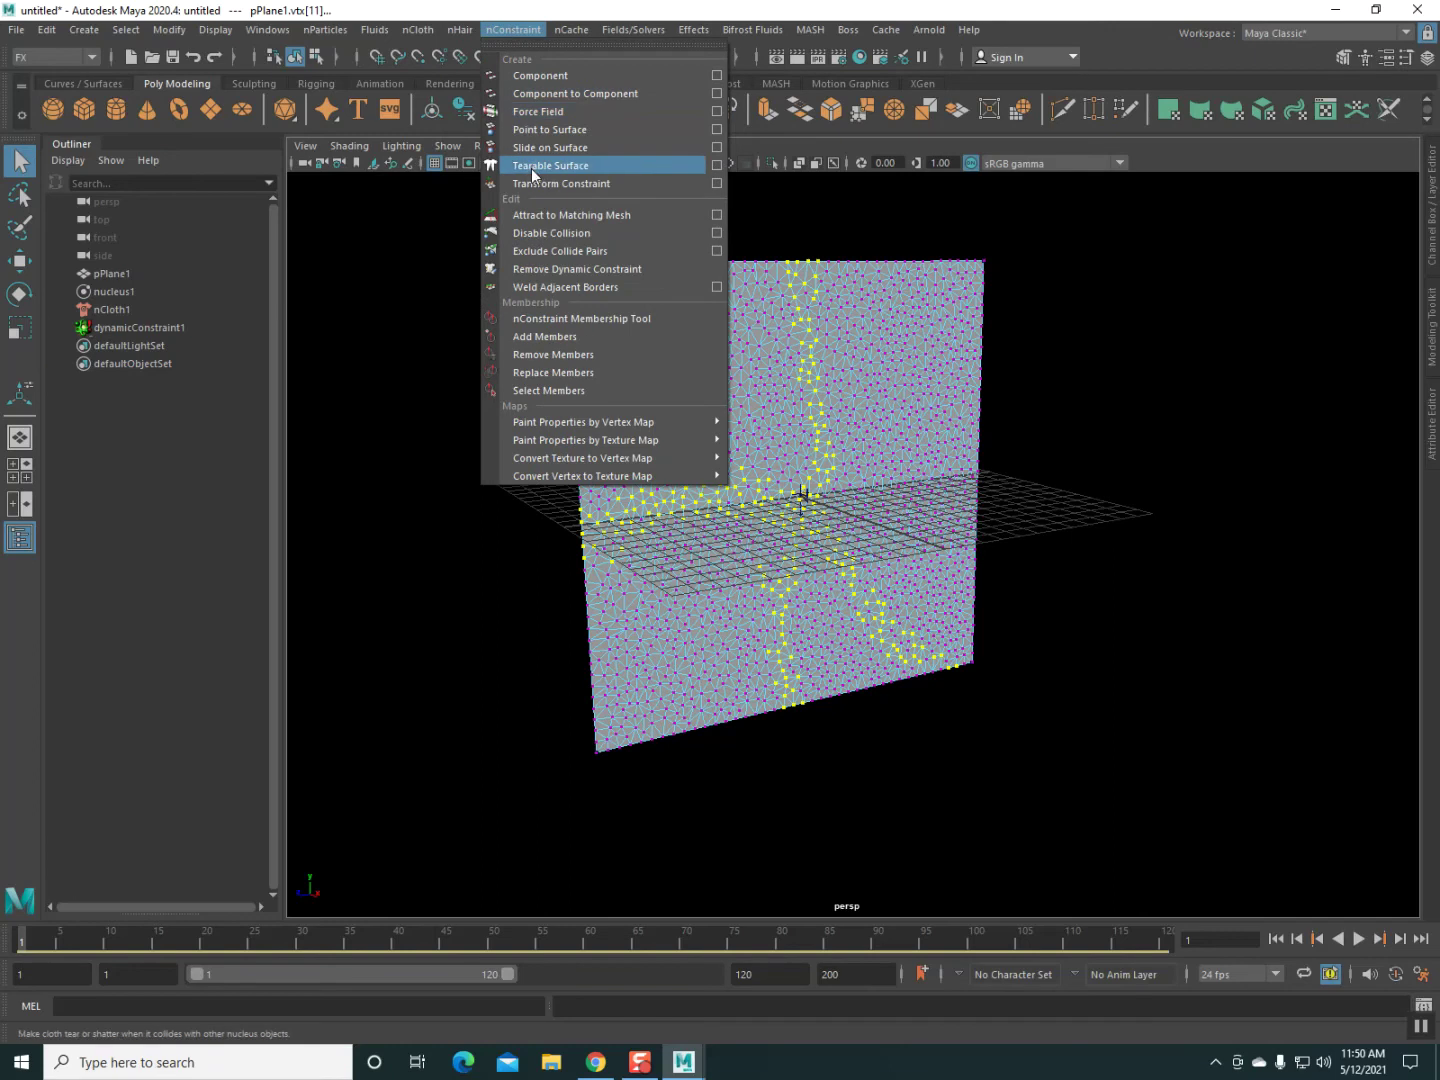
pyautogui.click(570, 167)
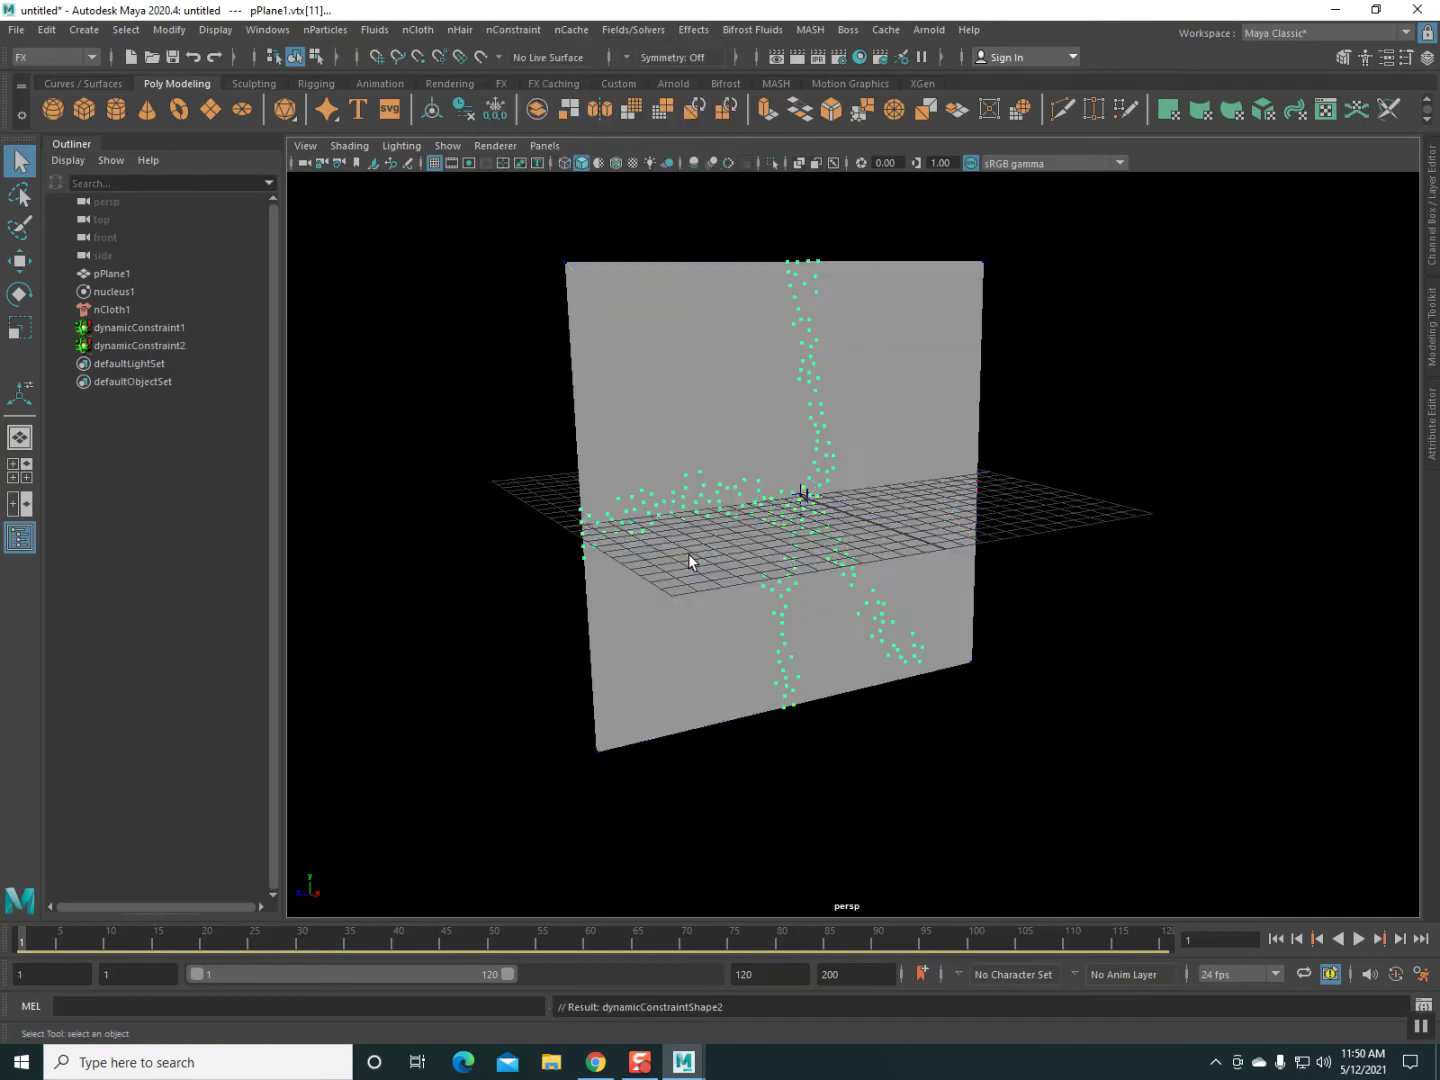
# Play the simulation to watch the cloth tear, then rewind to frame 1.
pyautogui.keyDown('alt'); pyautogui.moveTo(707, 572); pyautogui.dragTo(785, 580); pyautogui.keyUp('alt')
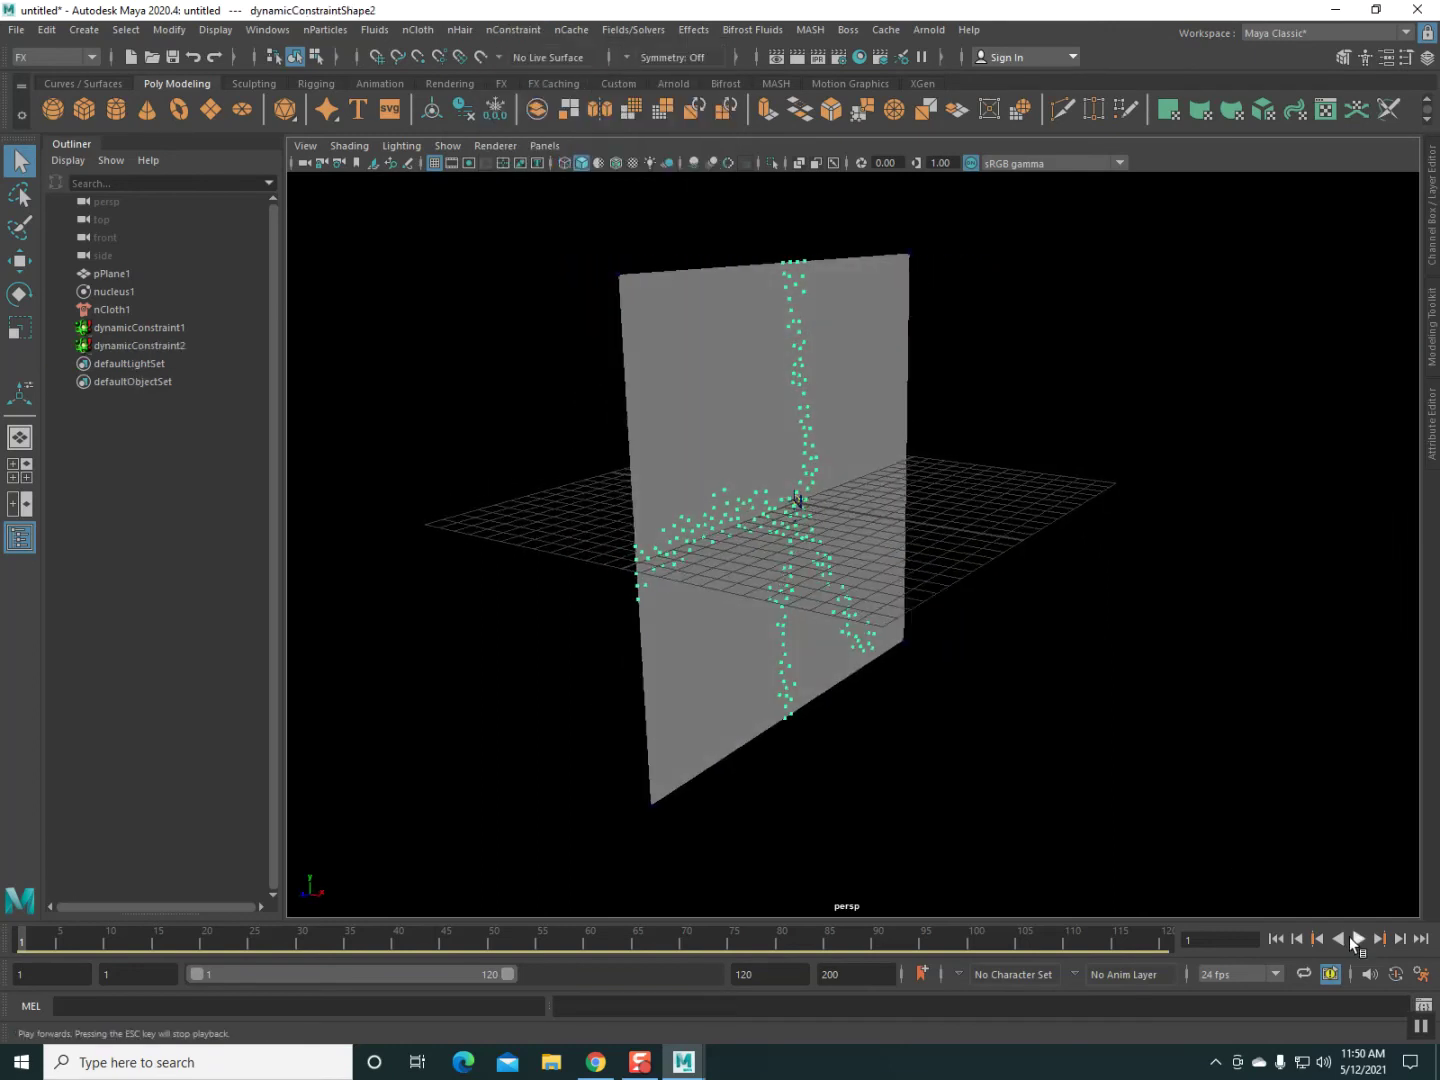
pyautogui.click(1356, 938)
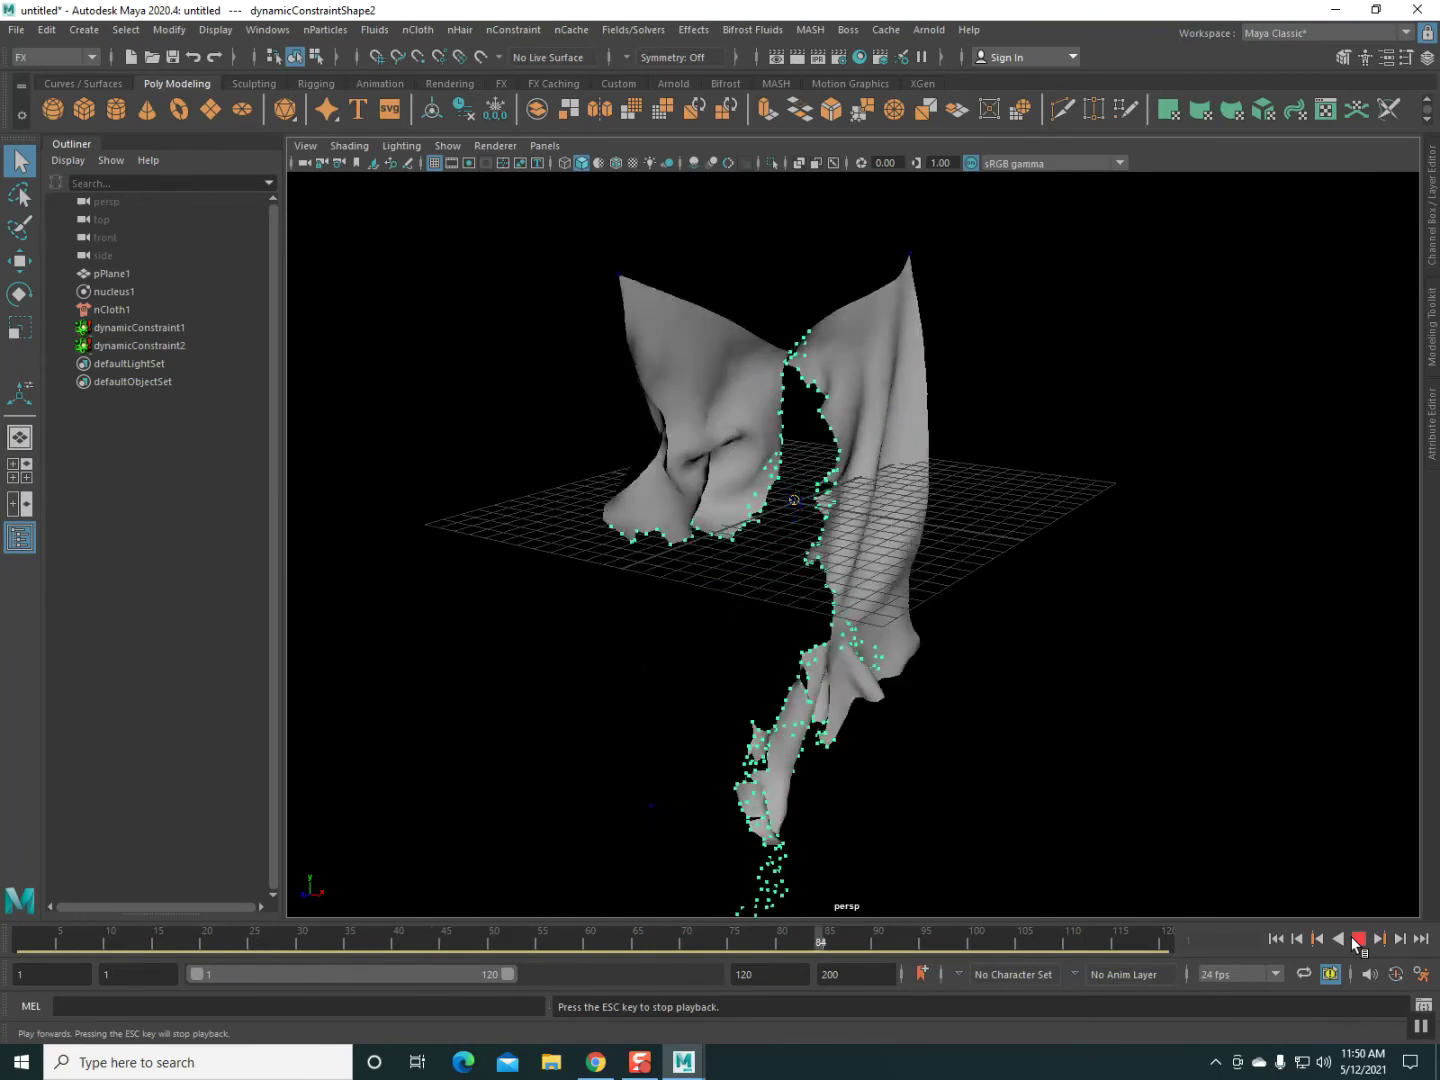
pyautogui.click(1356, 941)
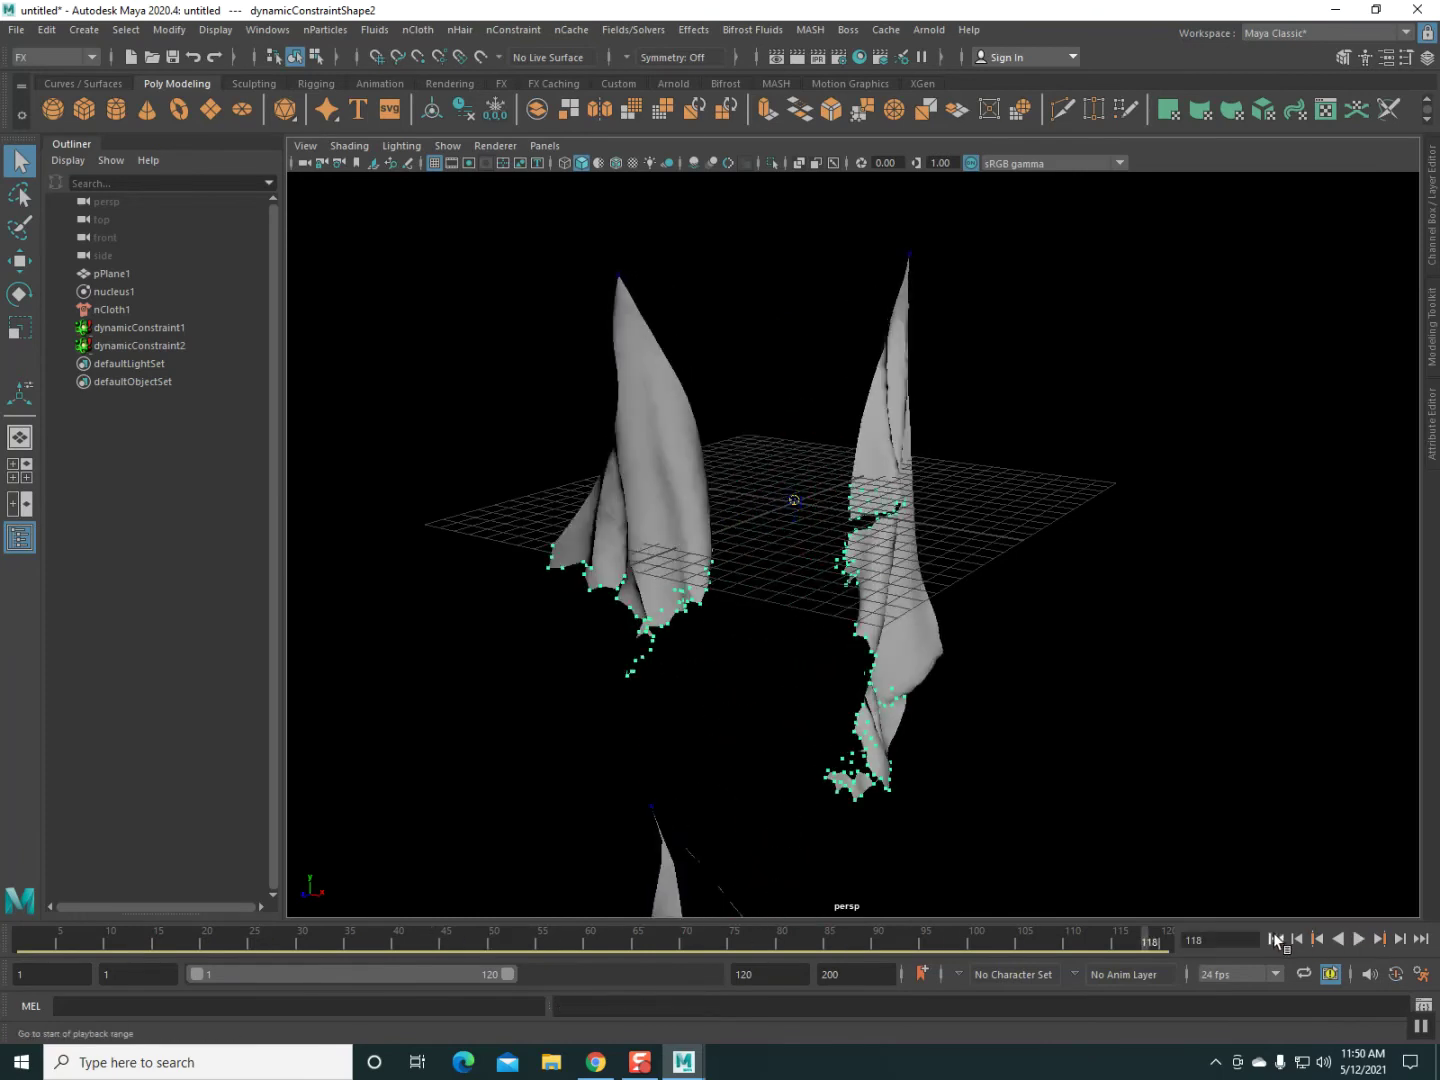
pyautogui.click(1275, 939)
# Replay the tearing simulation, rewind to frame 1, and add a polygon sphere.
pyautogui.moveTo(851, 760)
pyautogui.keyDown('alt'); pyautogui.mouseDown()
pyautogui.moveTo(872, 761)
pyautogui.moveTo(832, 761)
pyautogui.mouseUp(); pyautogui.keyUp('alt')
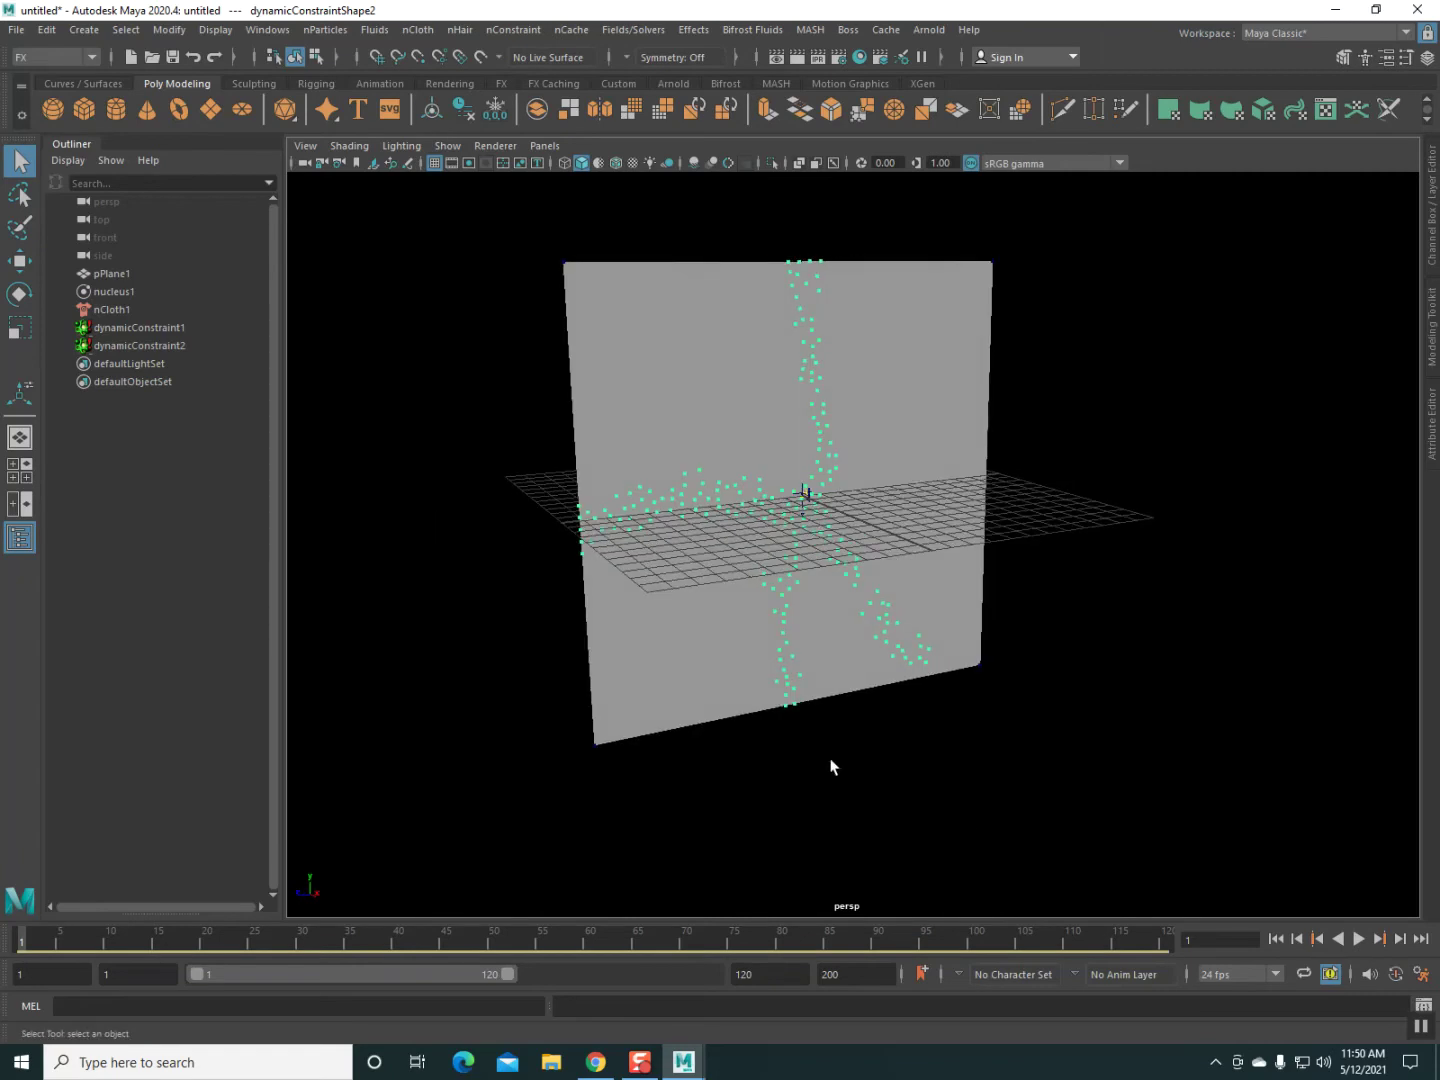
pyautogui.keyDown('alt'); pyautogui.moveTo(767, 616); pyautogui.dragTo(792, 608); pyautogui.keyUp('alt')
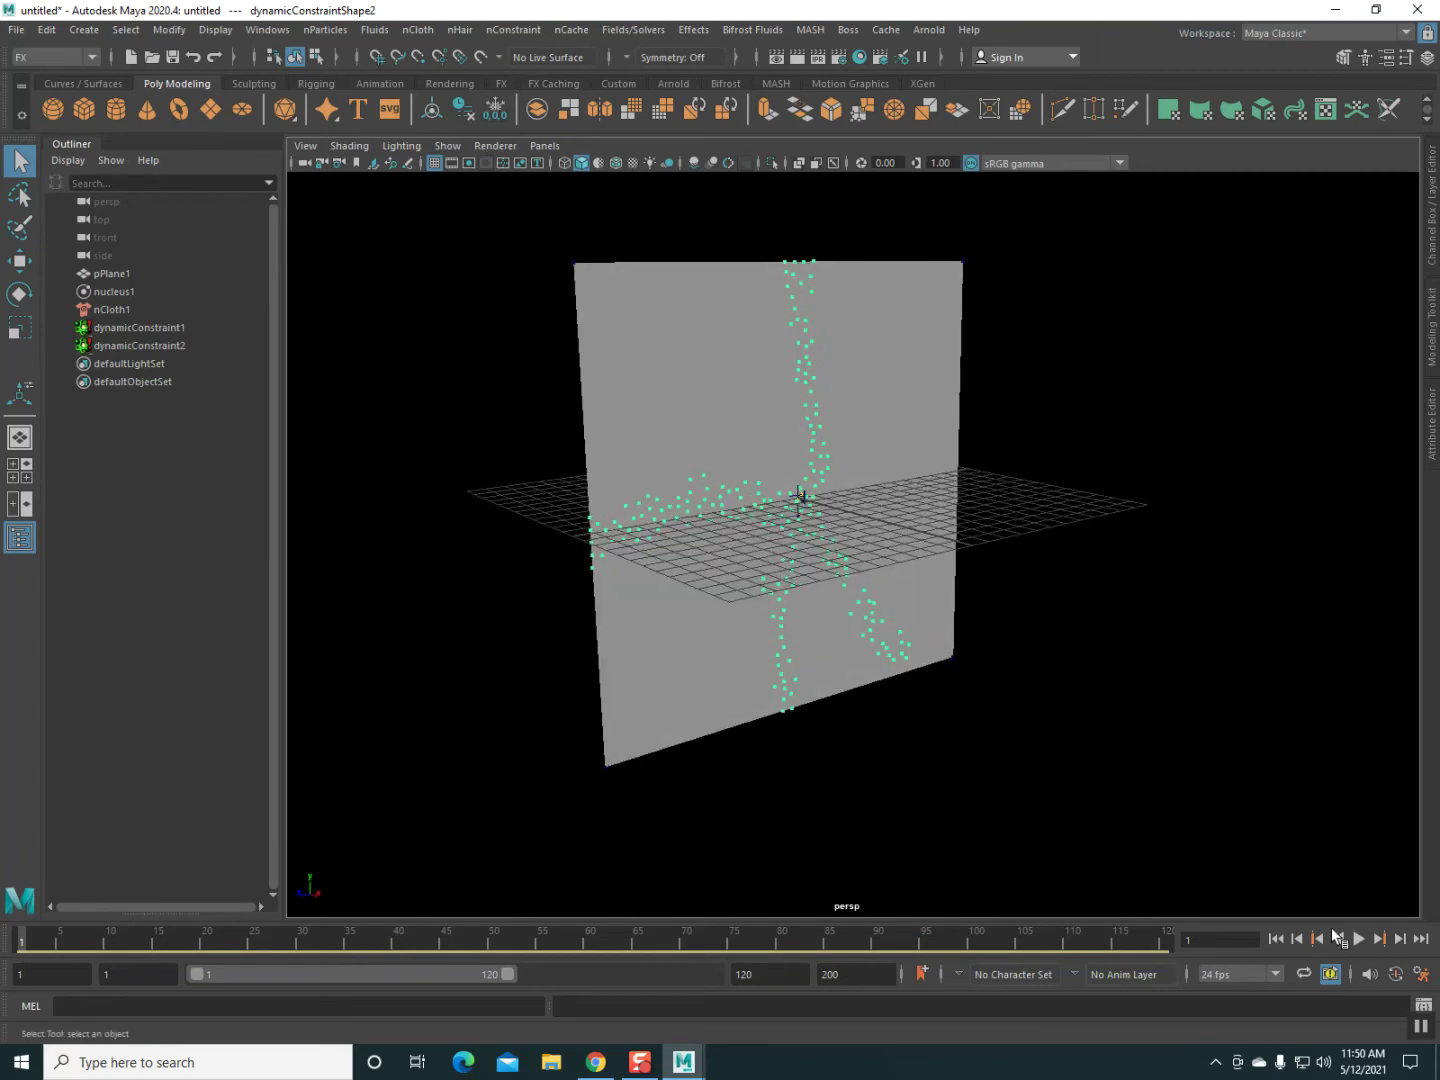
pyautogui.click(1349, 937)
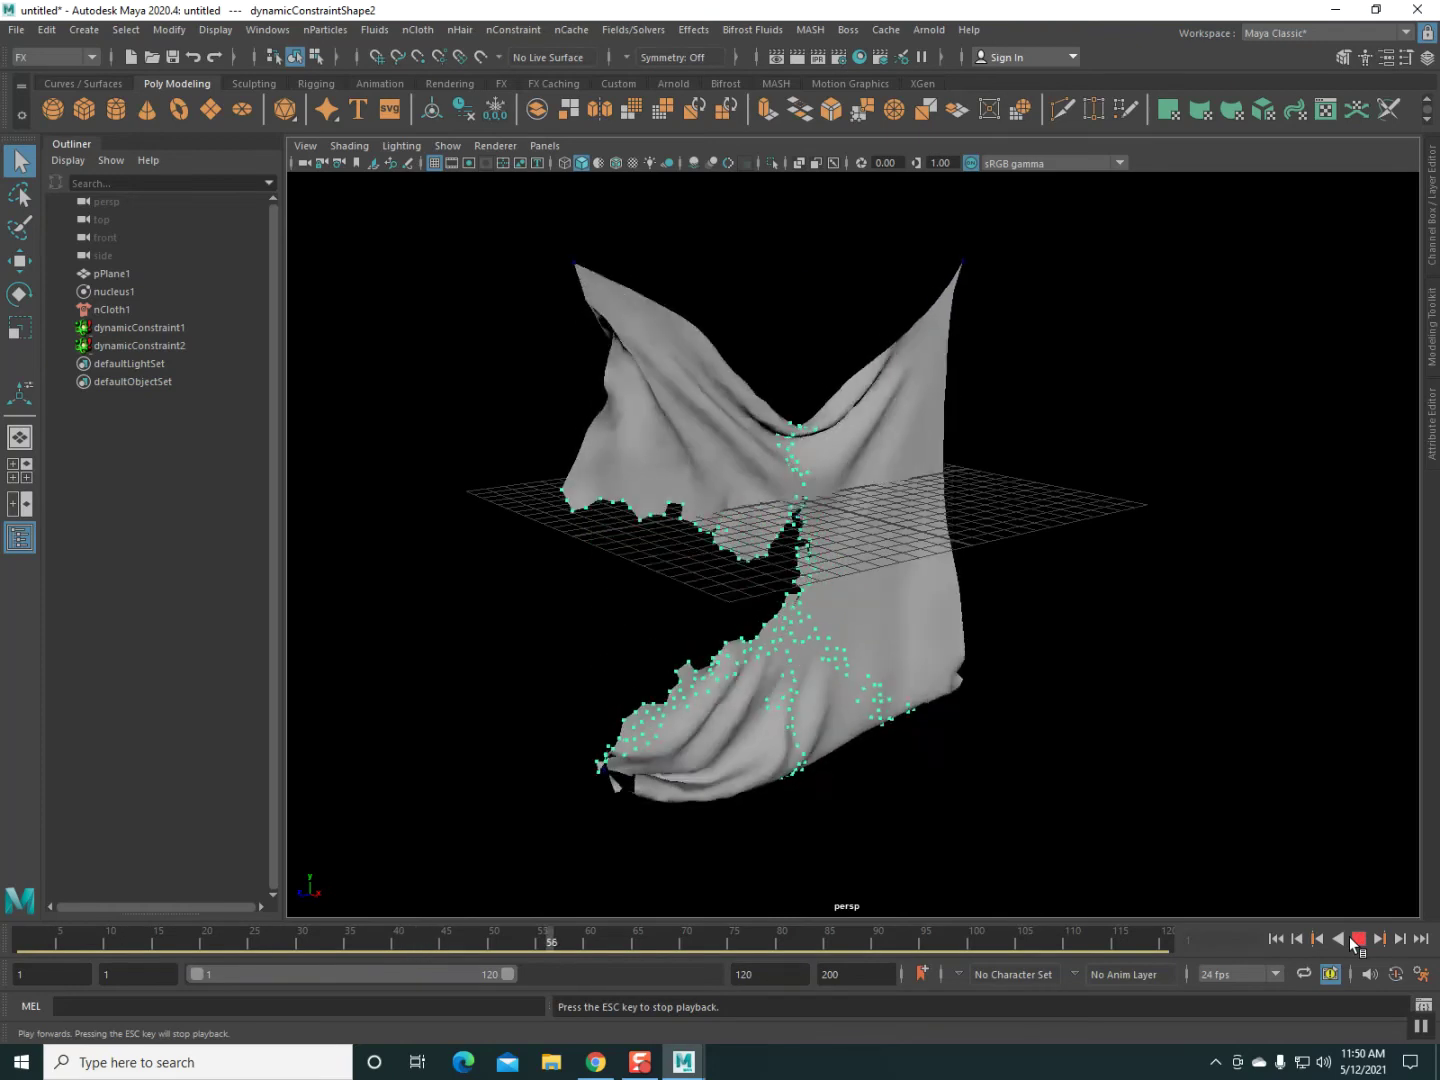
pyautogui.click(1356, 939)
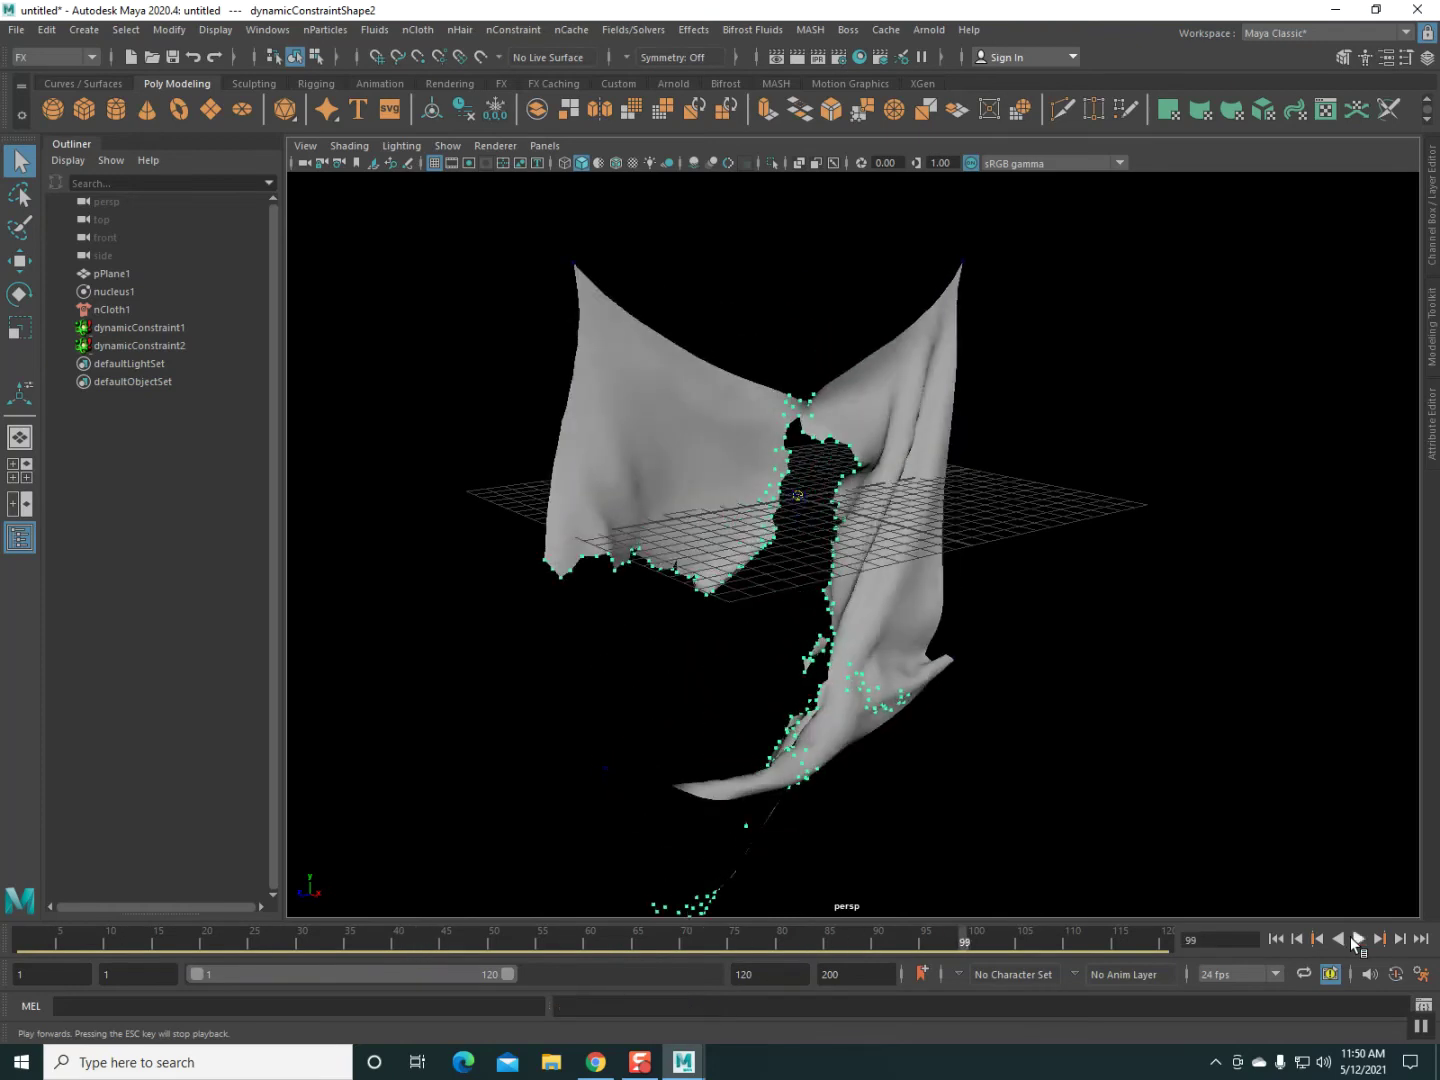
pyautogui.click(1275, 938)
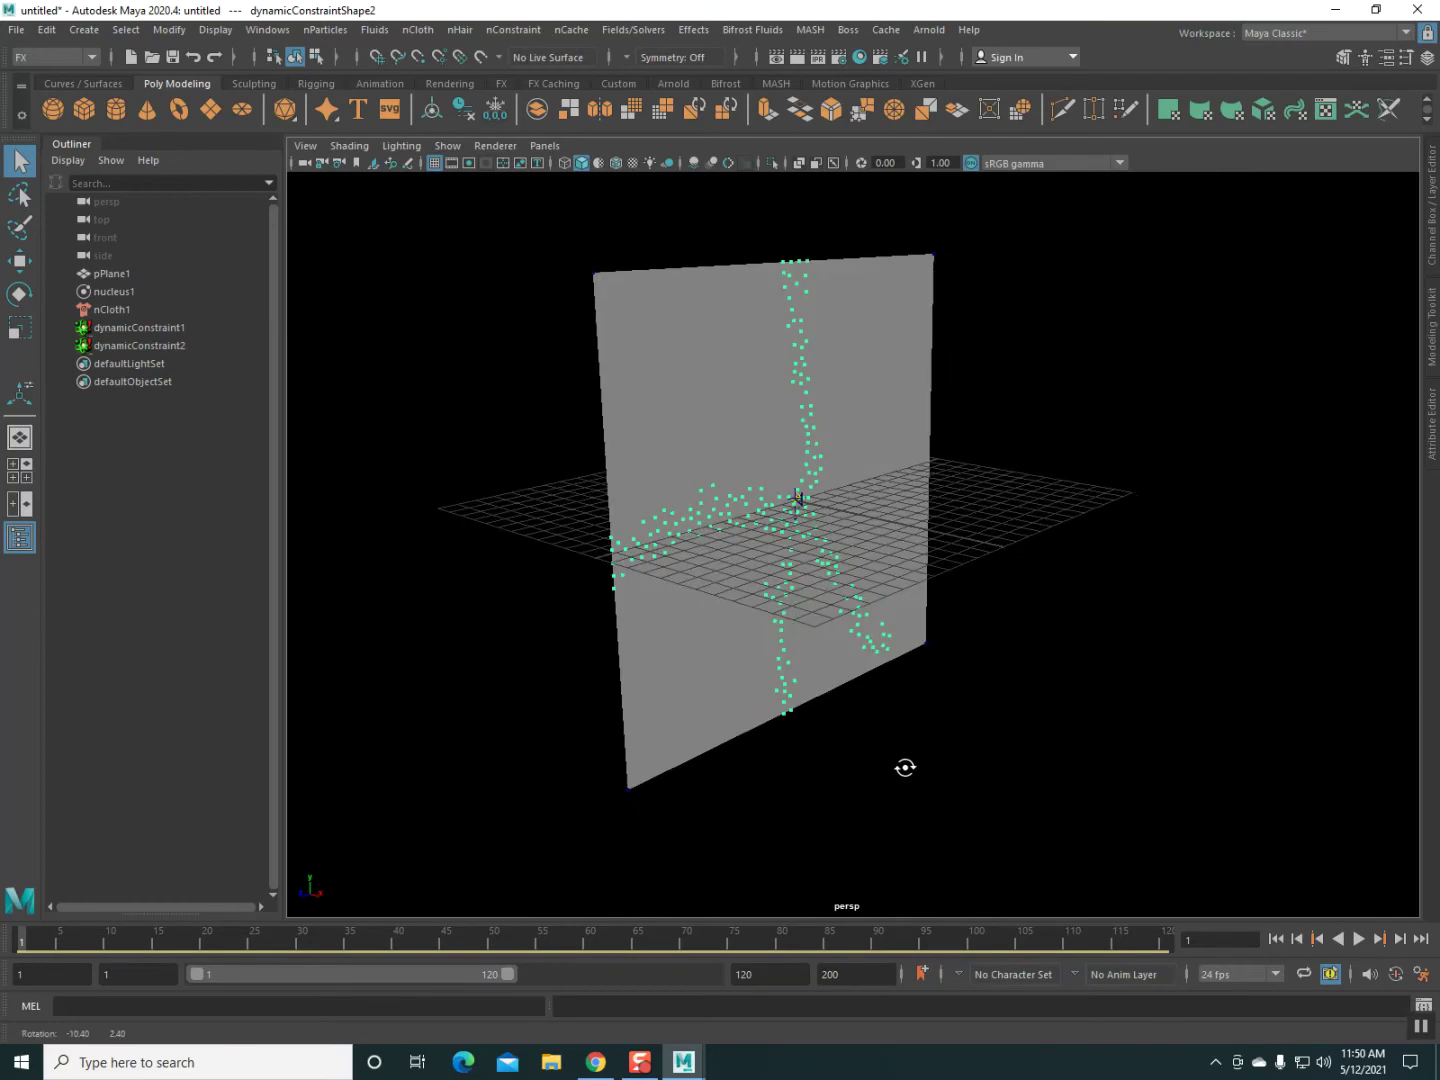
pyautogui.click(58, 106)
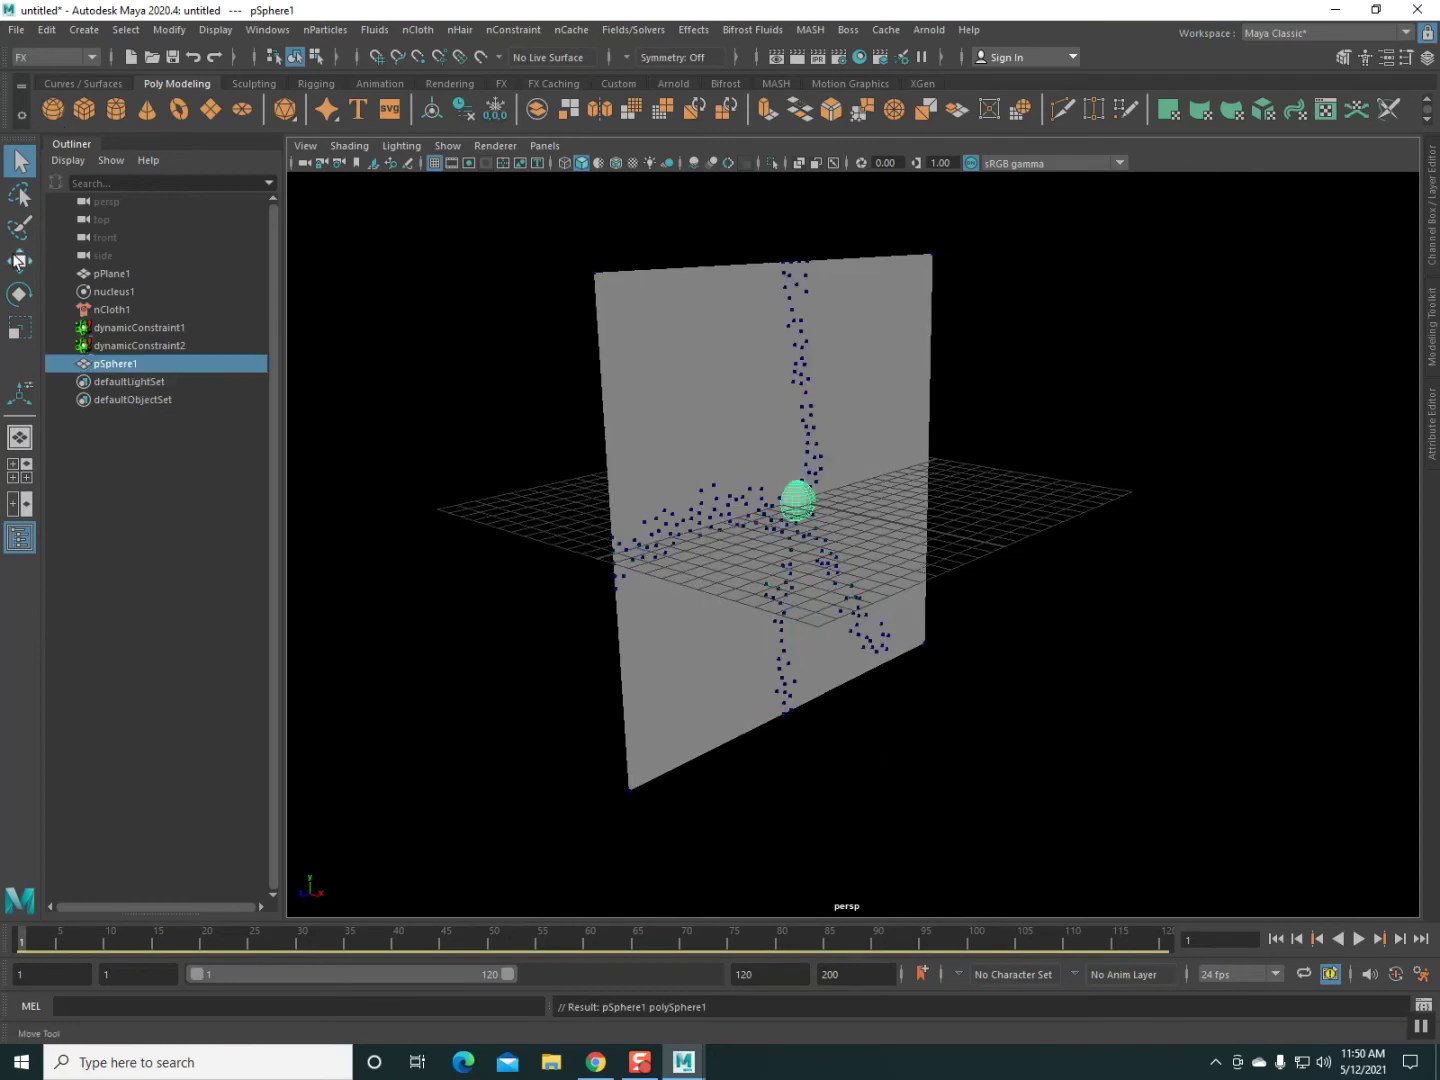
# Move pSphere1 from right of the cloth at frame 1 to its left by frame 25.
pyautogui.press('w')
pyautogui.moveTo(830, 512)
pyautogui.mouseDown()
pyautogui.moveTo(1200, 645)
pyautogui.moveTo(938, 705)
pyautogui.mouseUp()
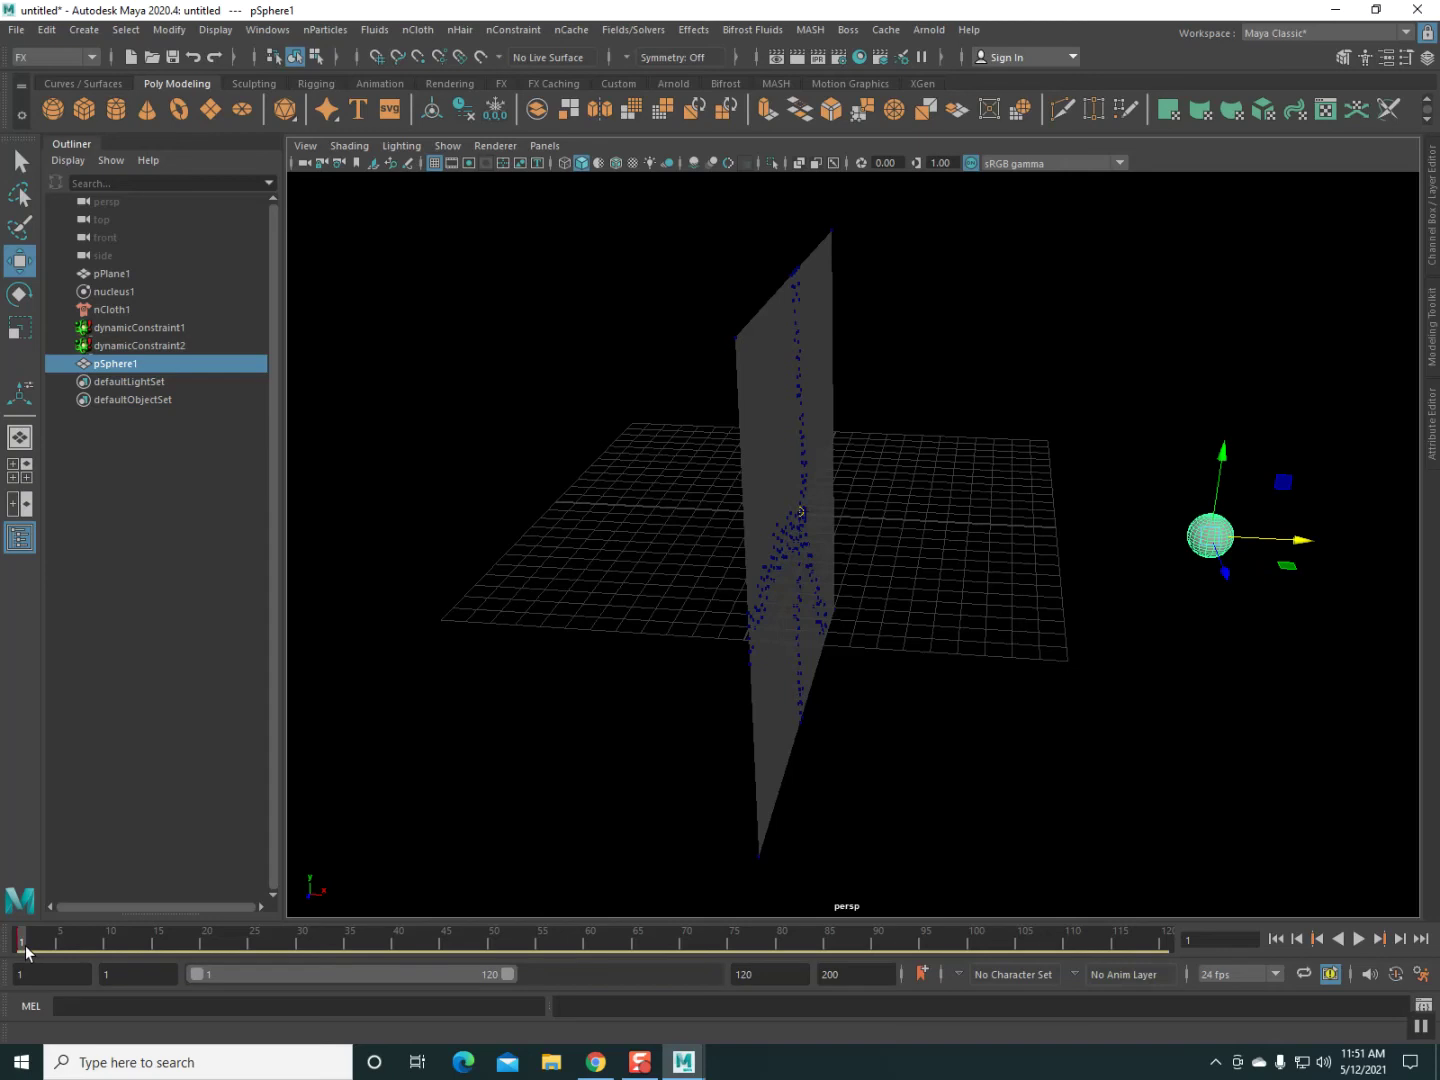
pyautogui.hotkey('alt', 'v')
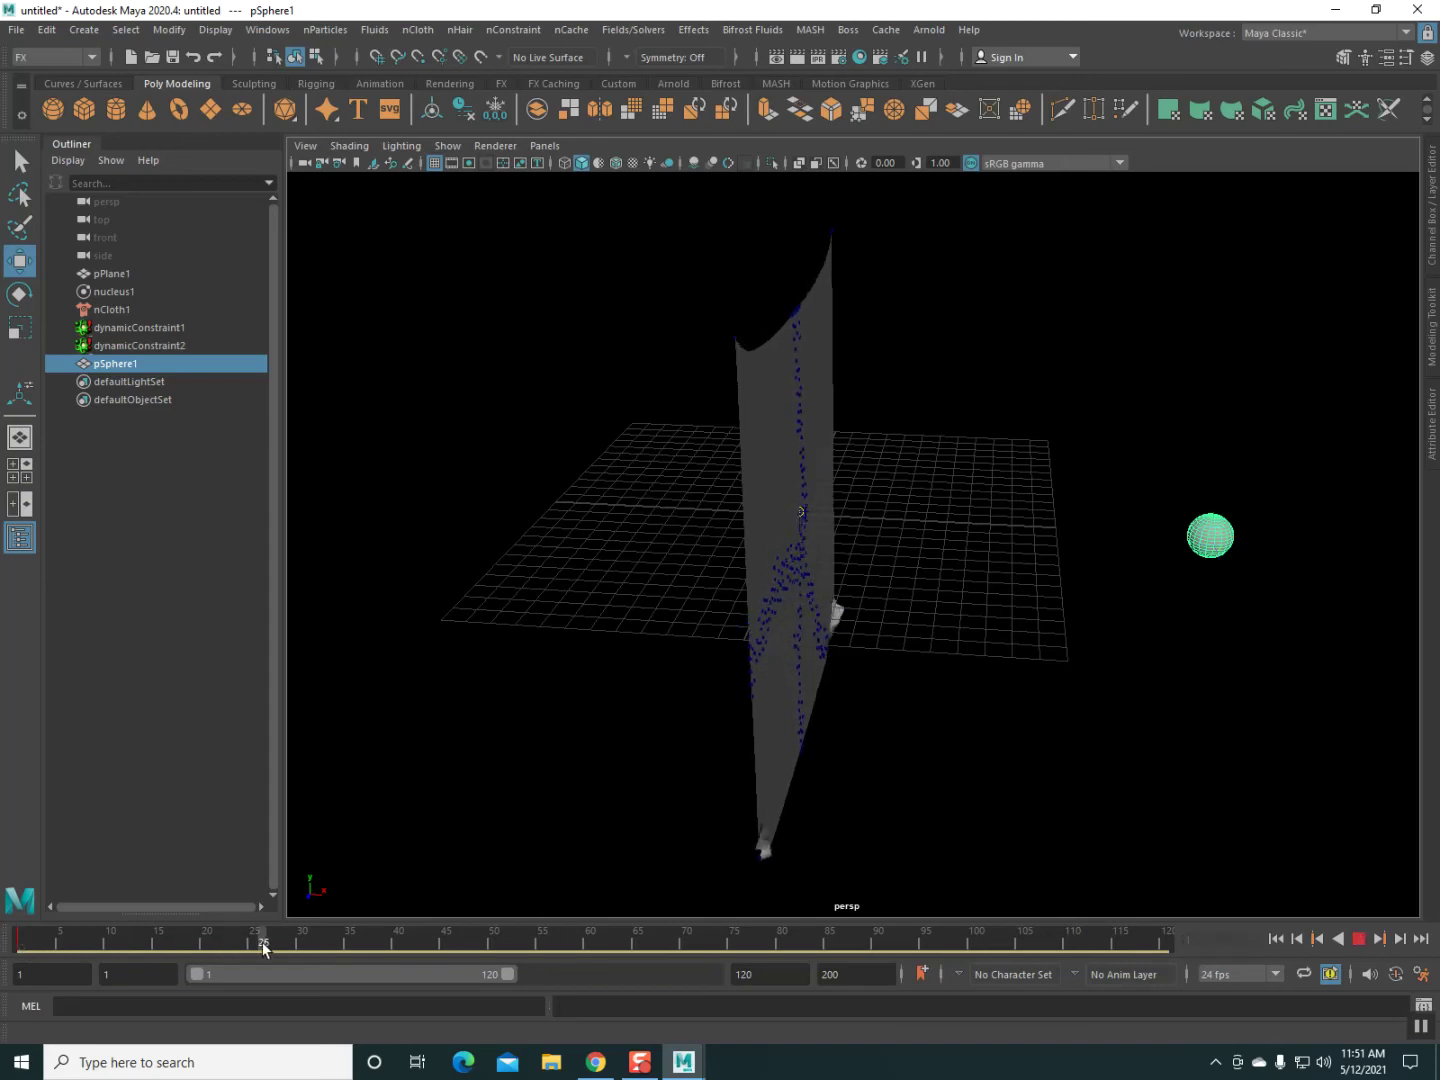
pyautogui.click(257, 943)
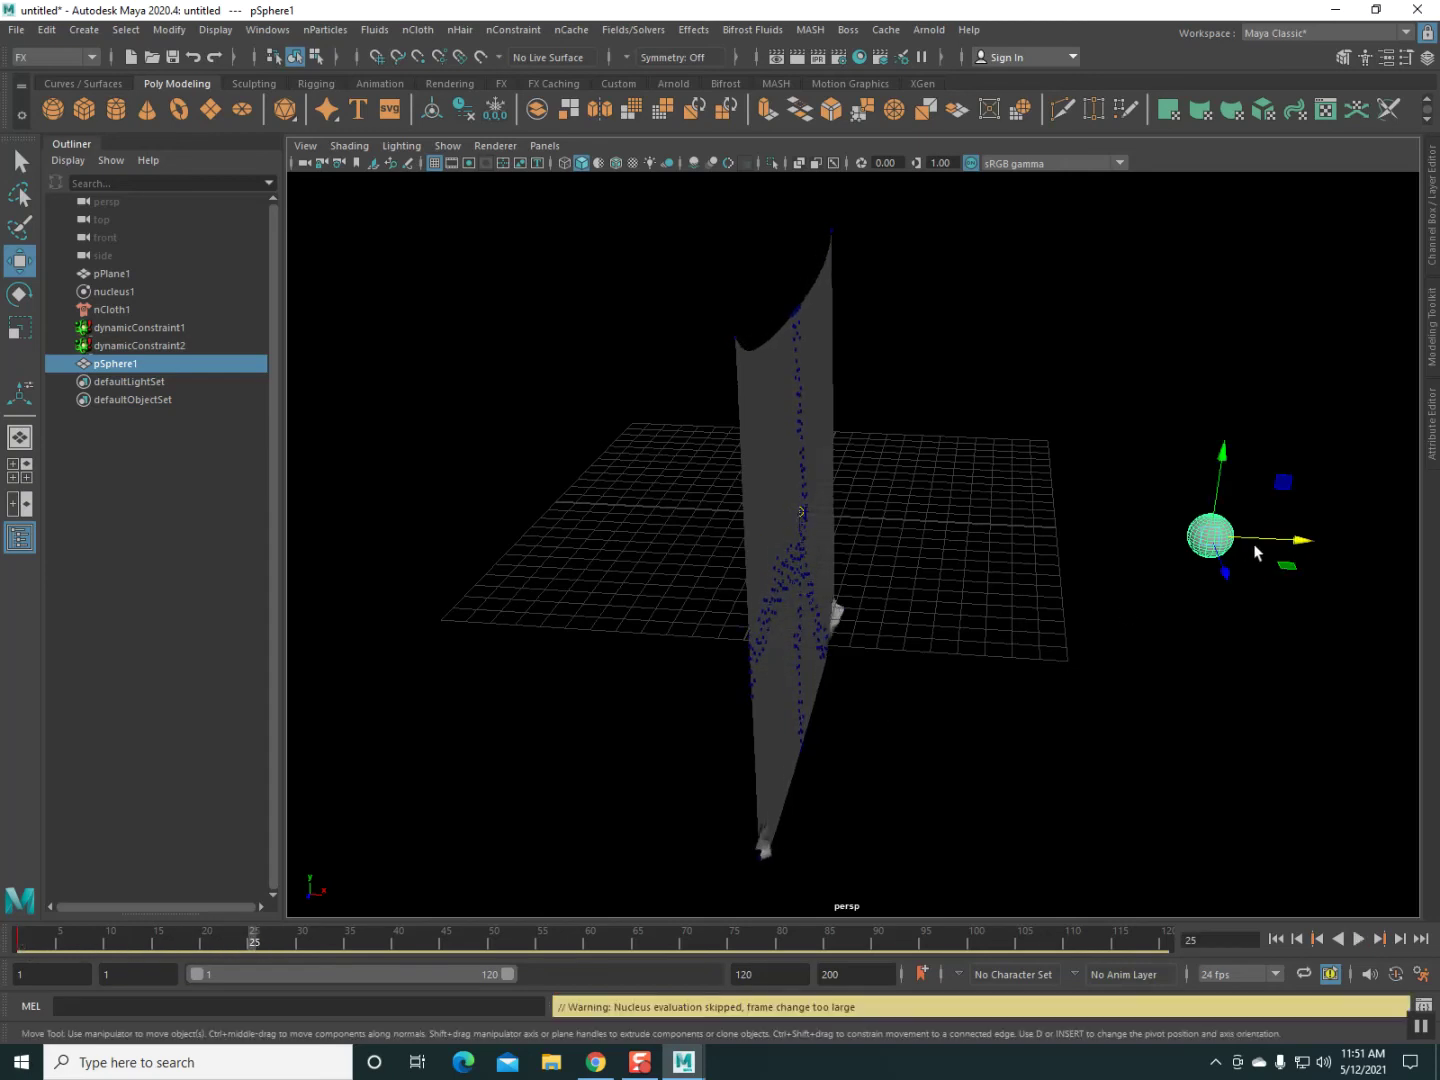
pyautogui.moveTo(1265, 546); pyautogui.dragTo(401, 544)
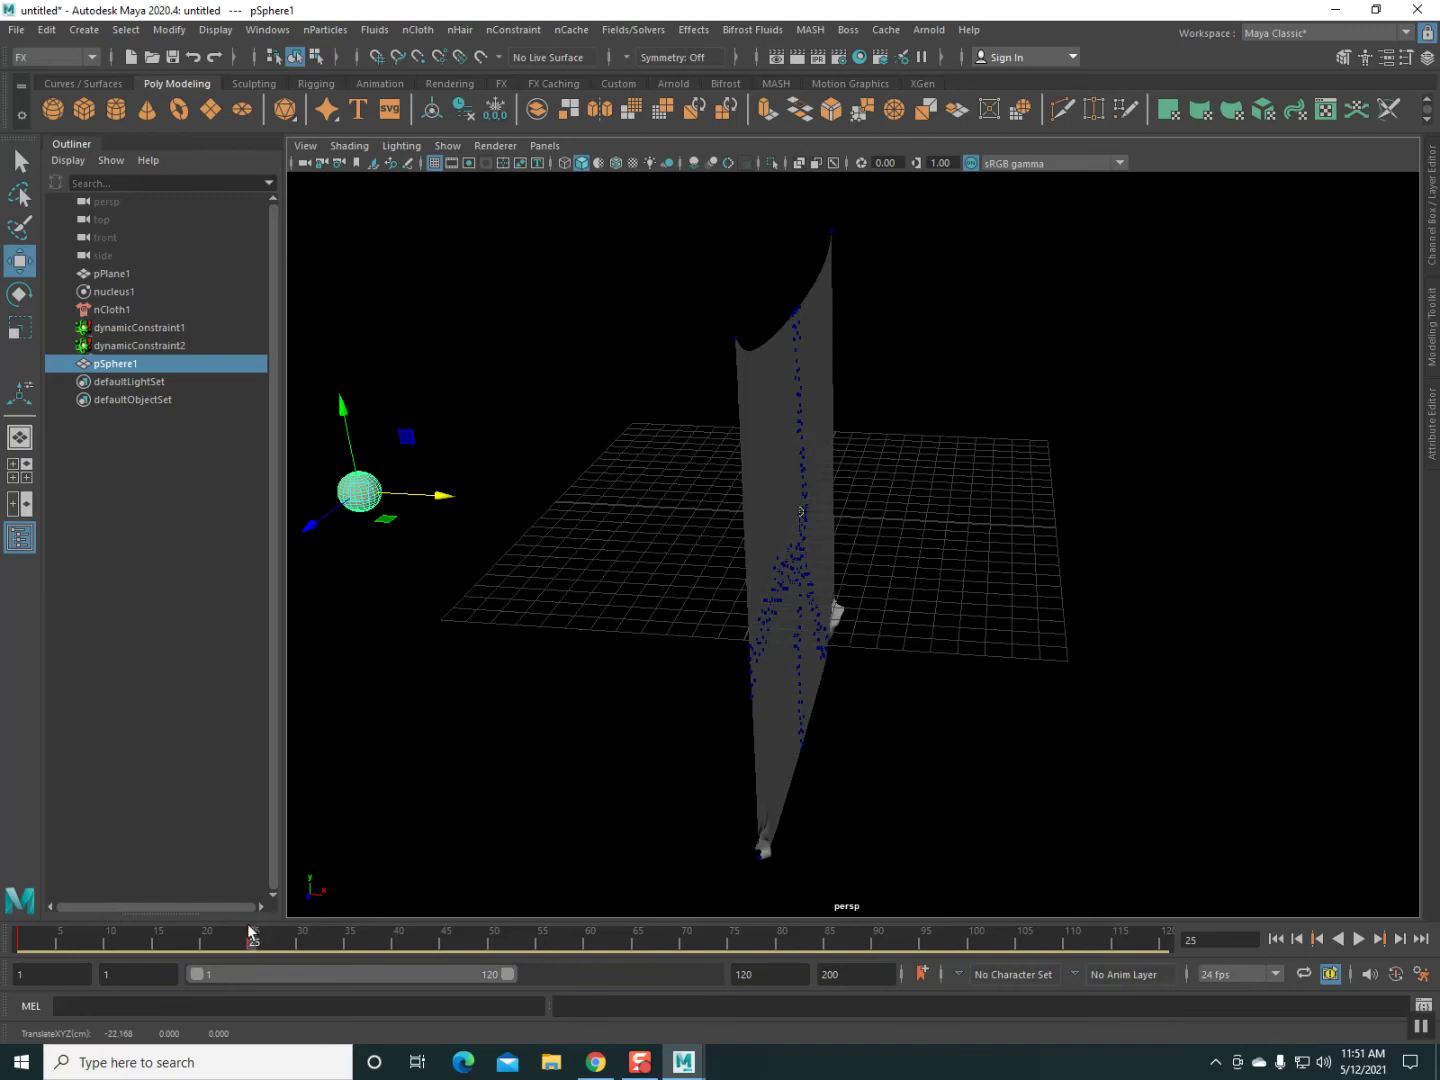
pyautogui.press('Escape')
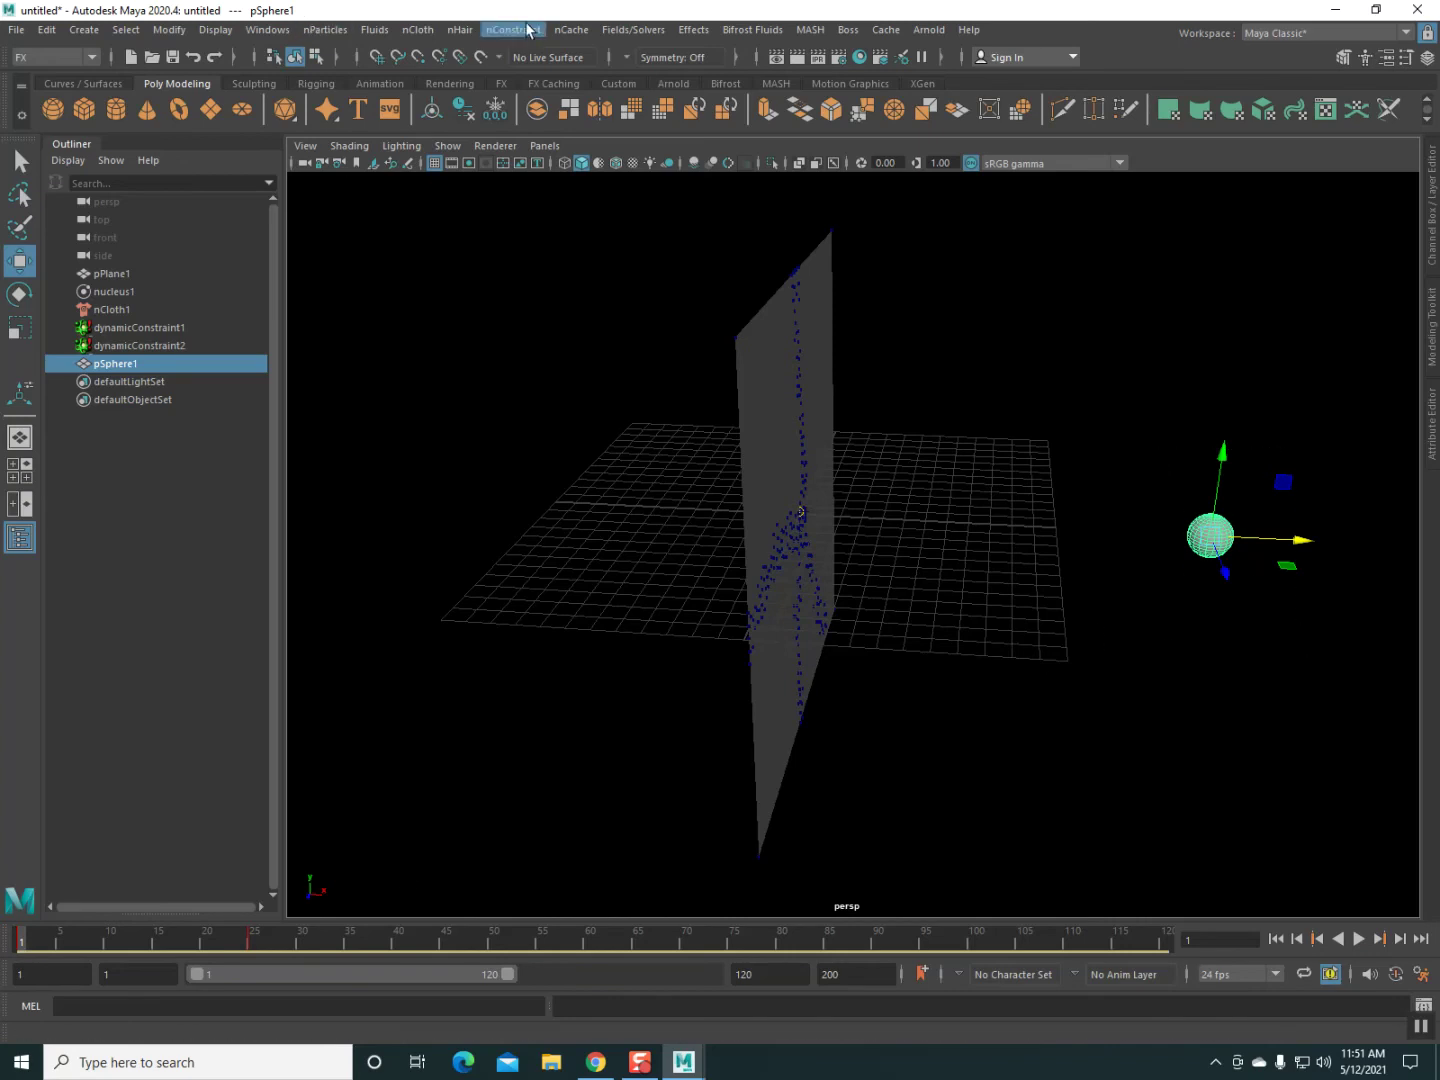
pyautogui.click(415, 30)
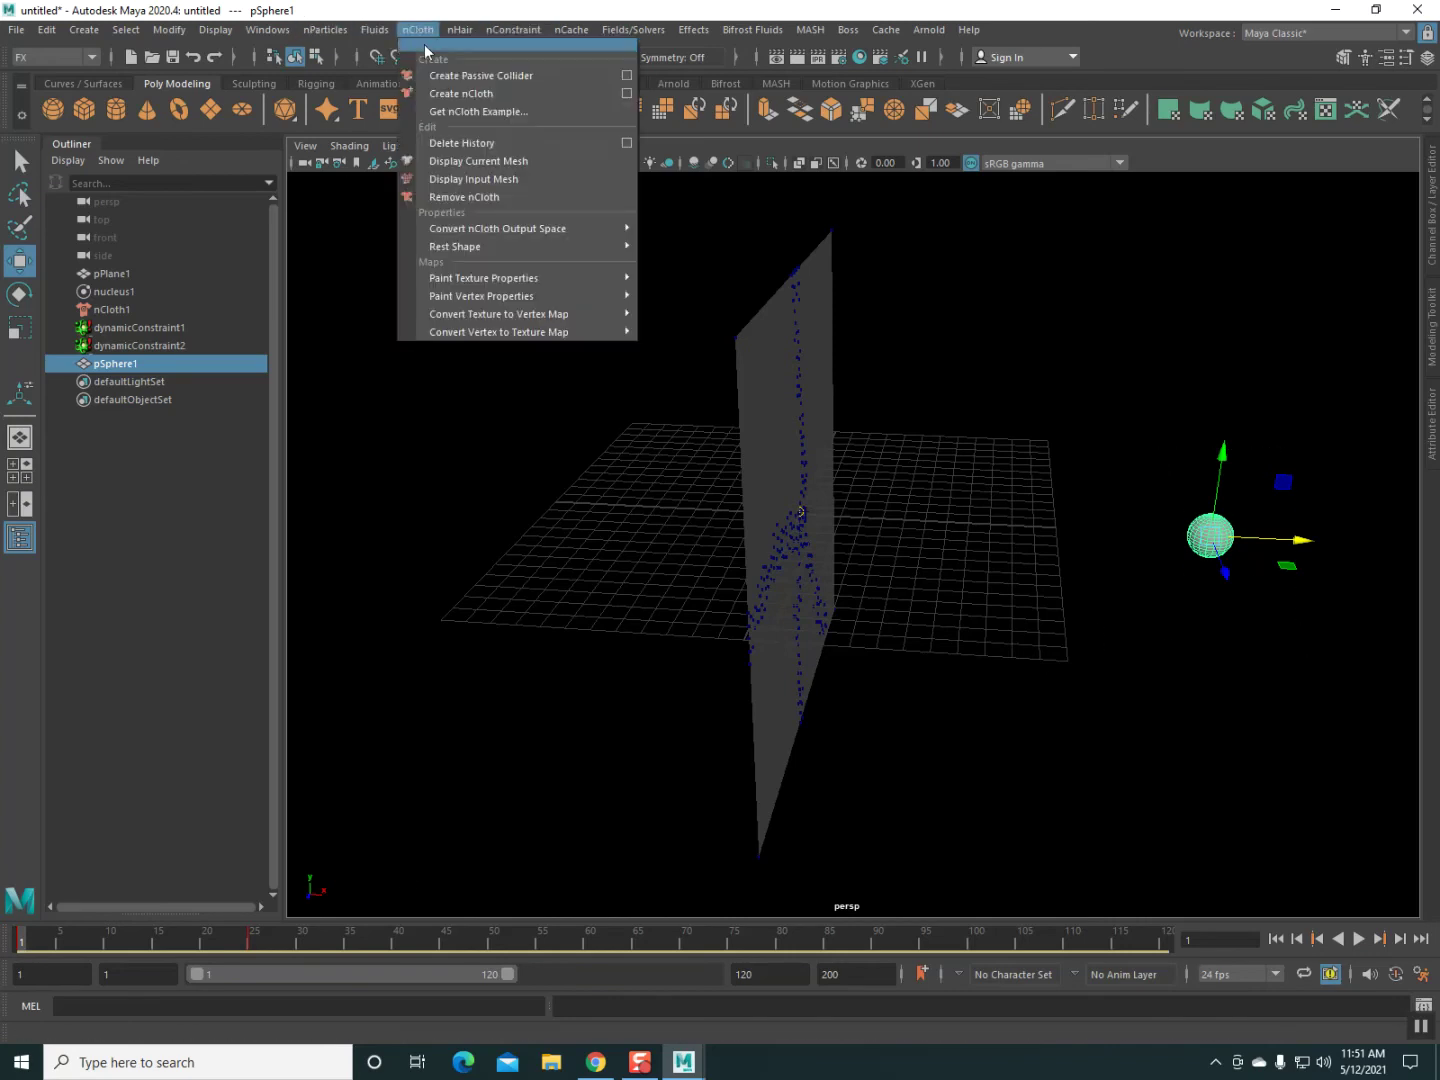
# Make pSphere1 a passive collider and play the simulation to watch it shred the cloth.
pyautogui.click(480, 72)
pyautogui.moveTo(926, 493)
pyautogui.keyDown('alt'); pyautogui.mouseDown()
pyautogui.moveTo(898, 553)
pyautogui.moveTo(866, 556)
pyautogui.mouseUp(); pyautogui.keyUp('alt')
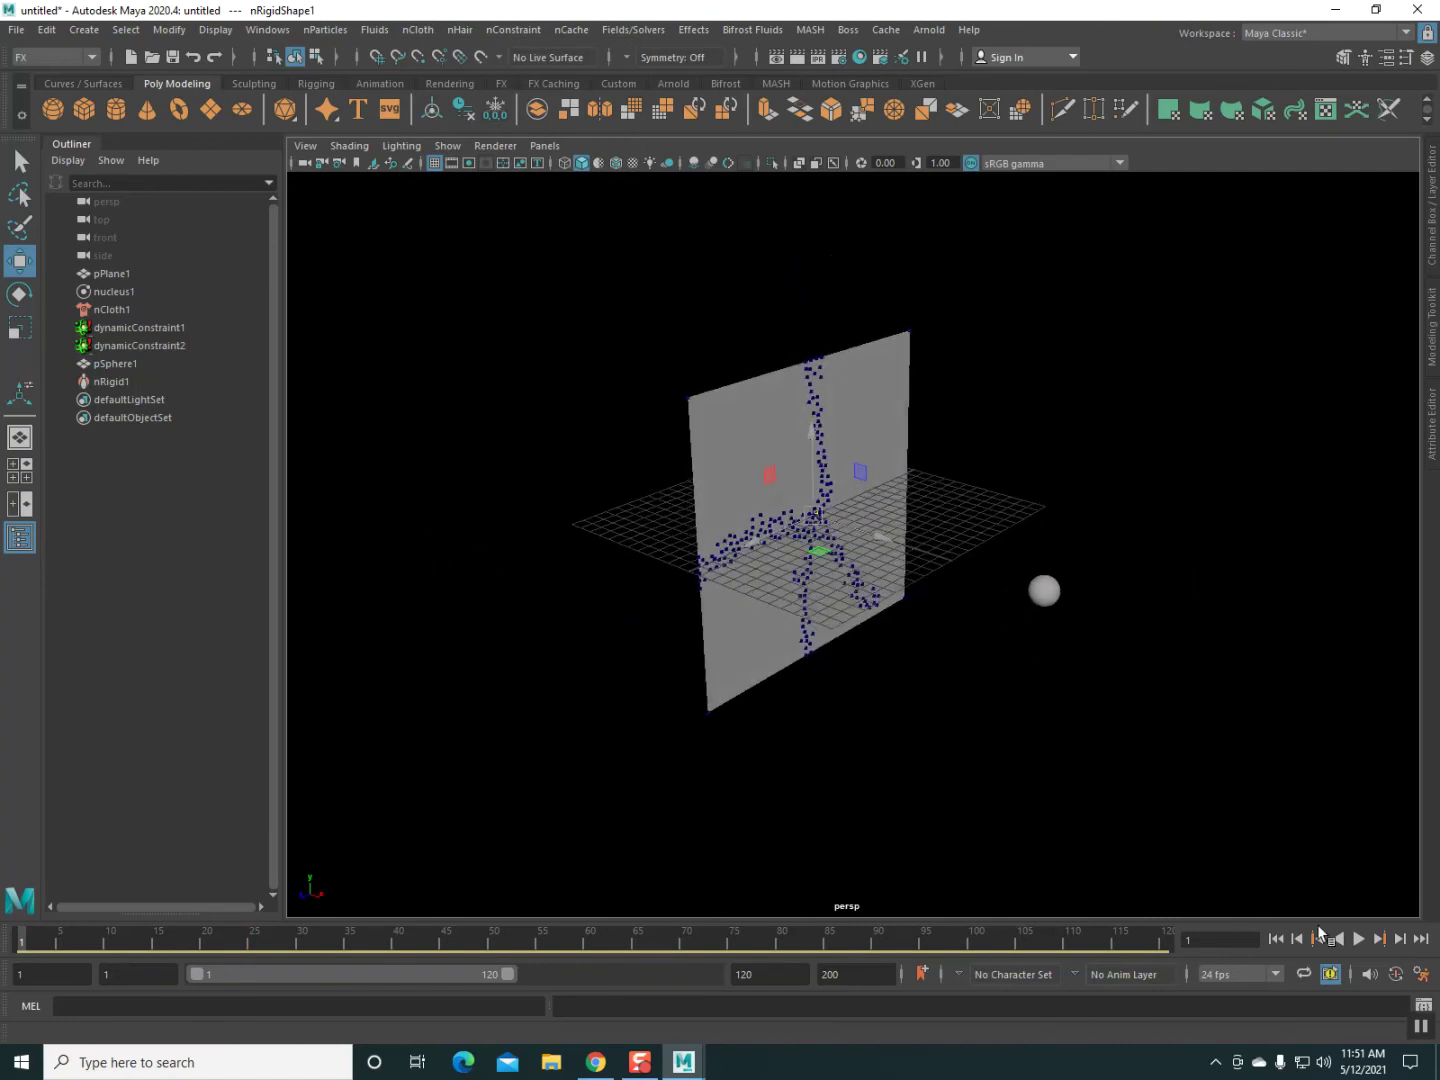
pyautogui.click(1358, 941)
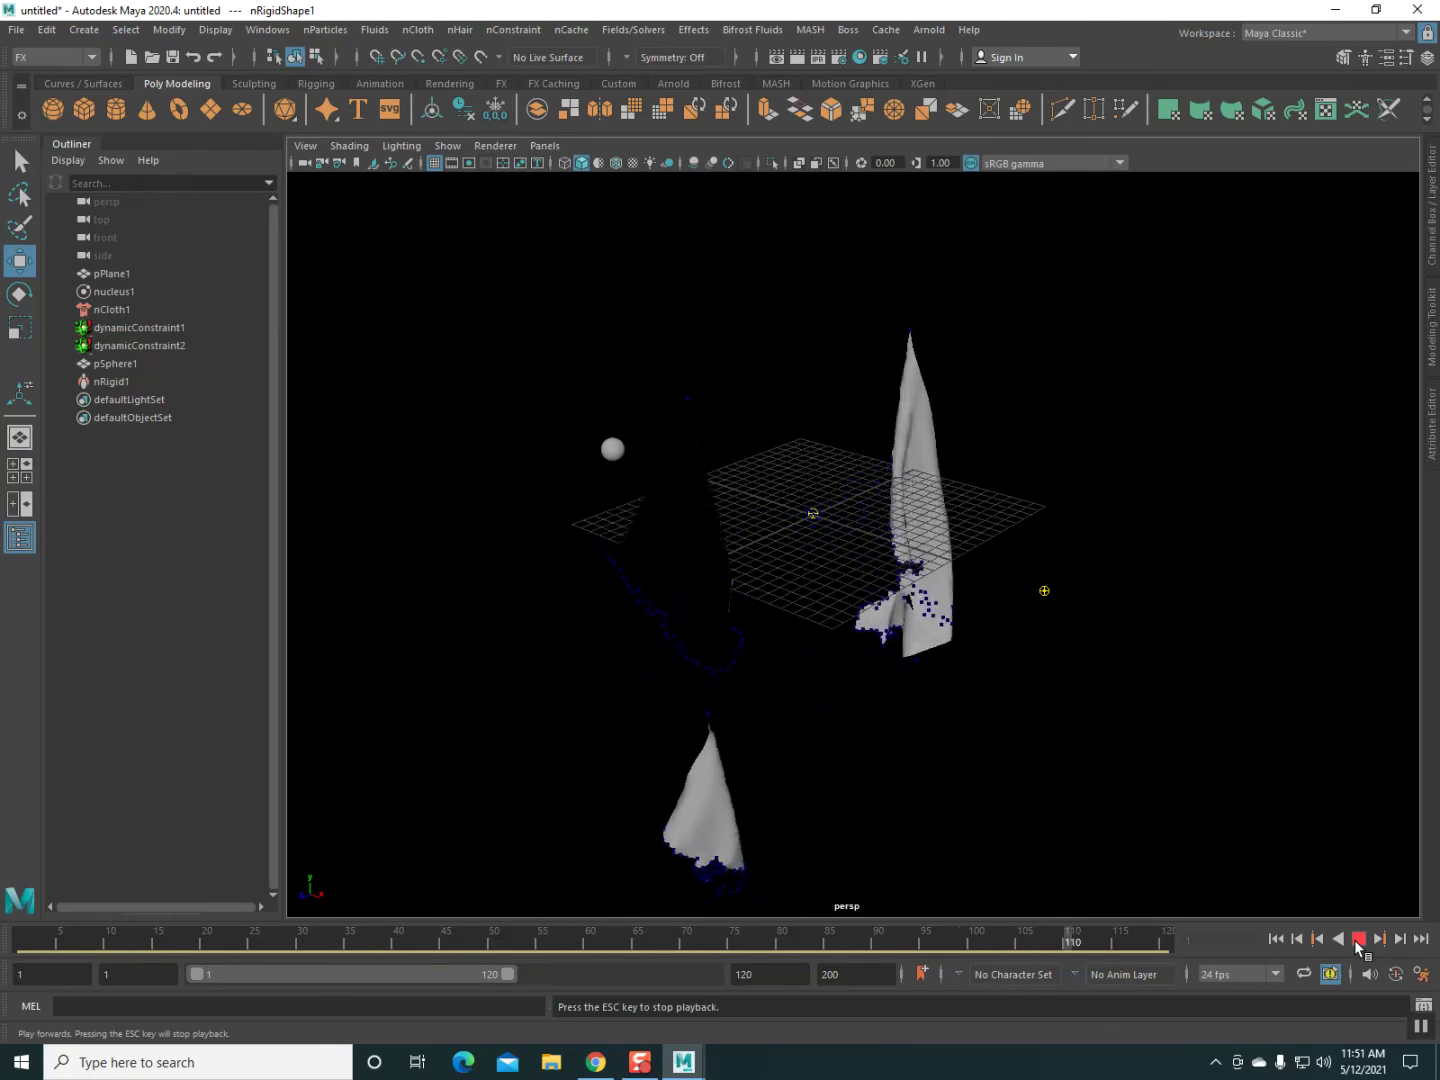
pyautogui.click(1357, 940)
pyautogui.click(1276, 940)
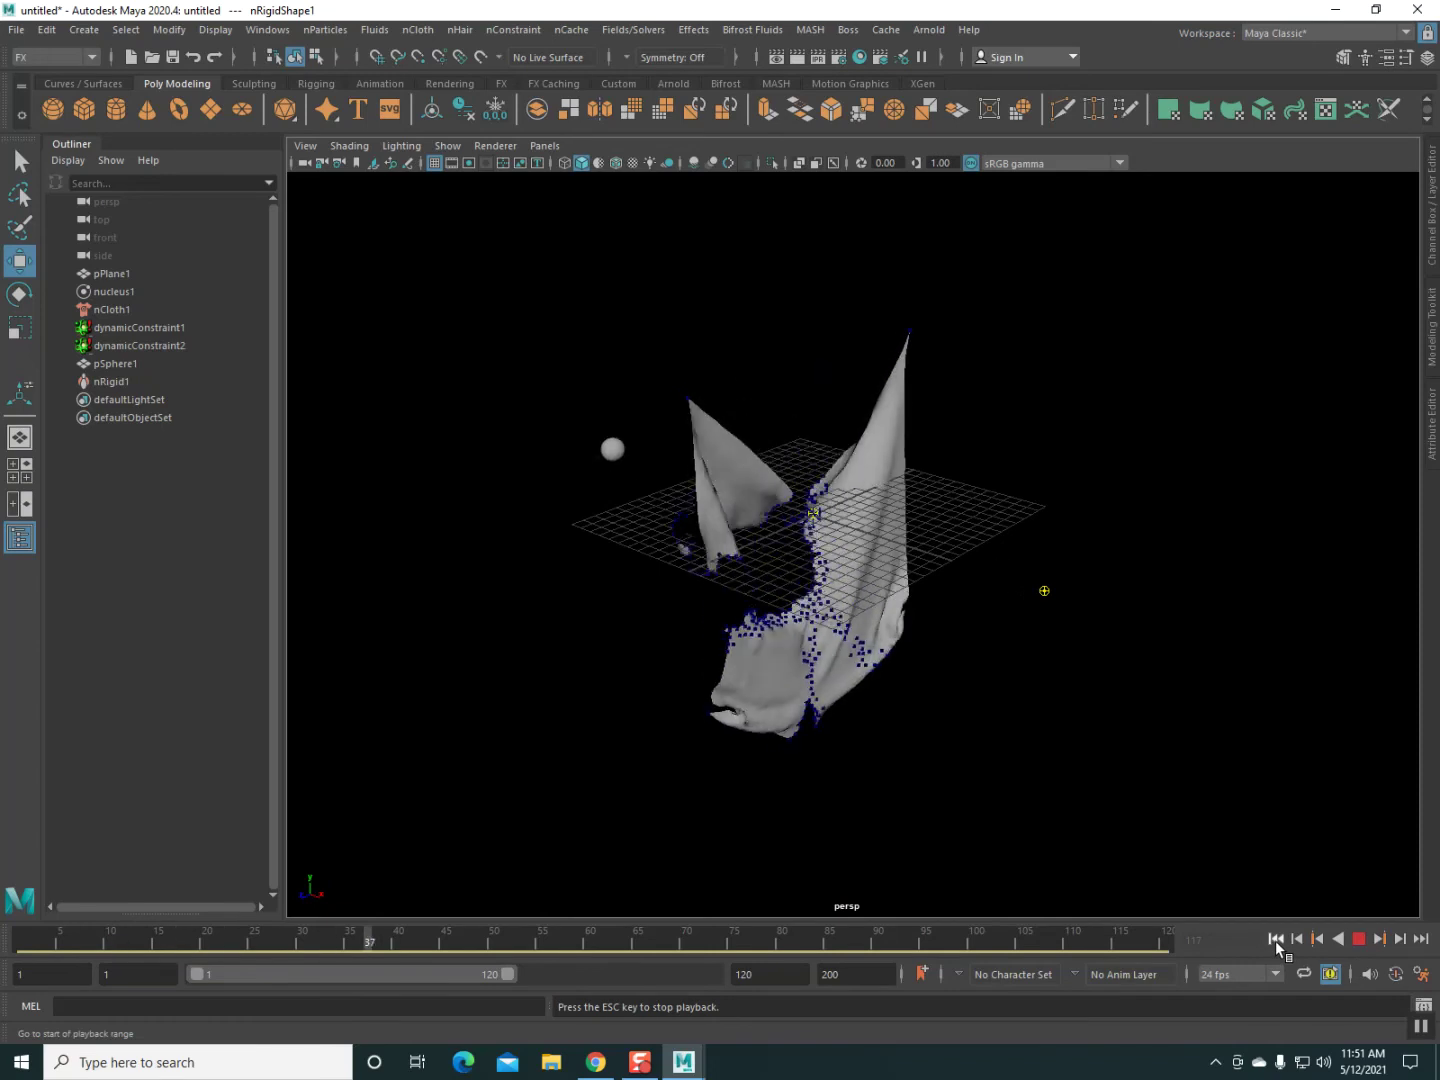
pyautogui.click(1276, 940)
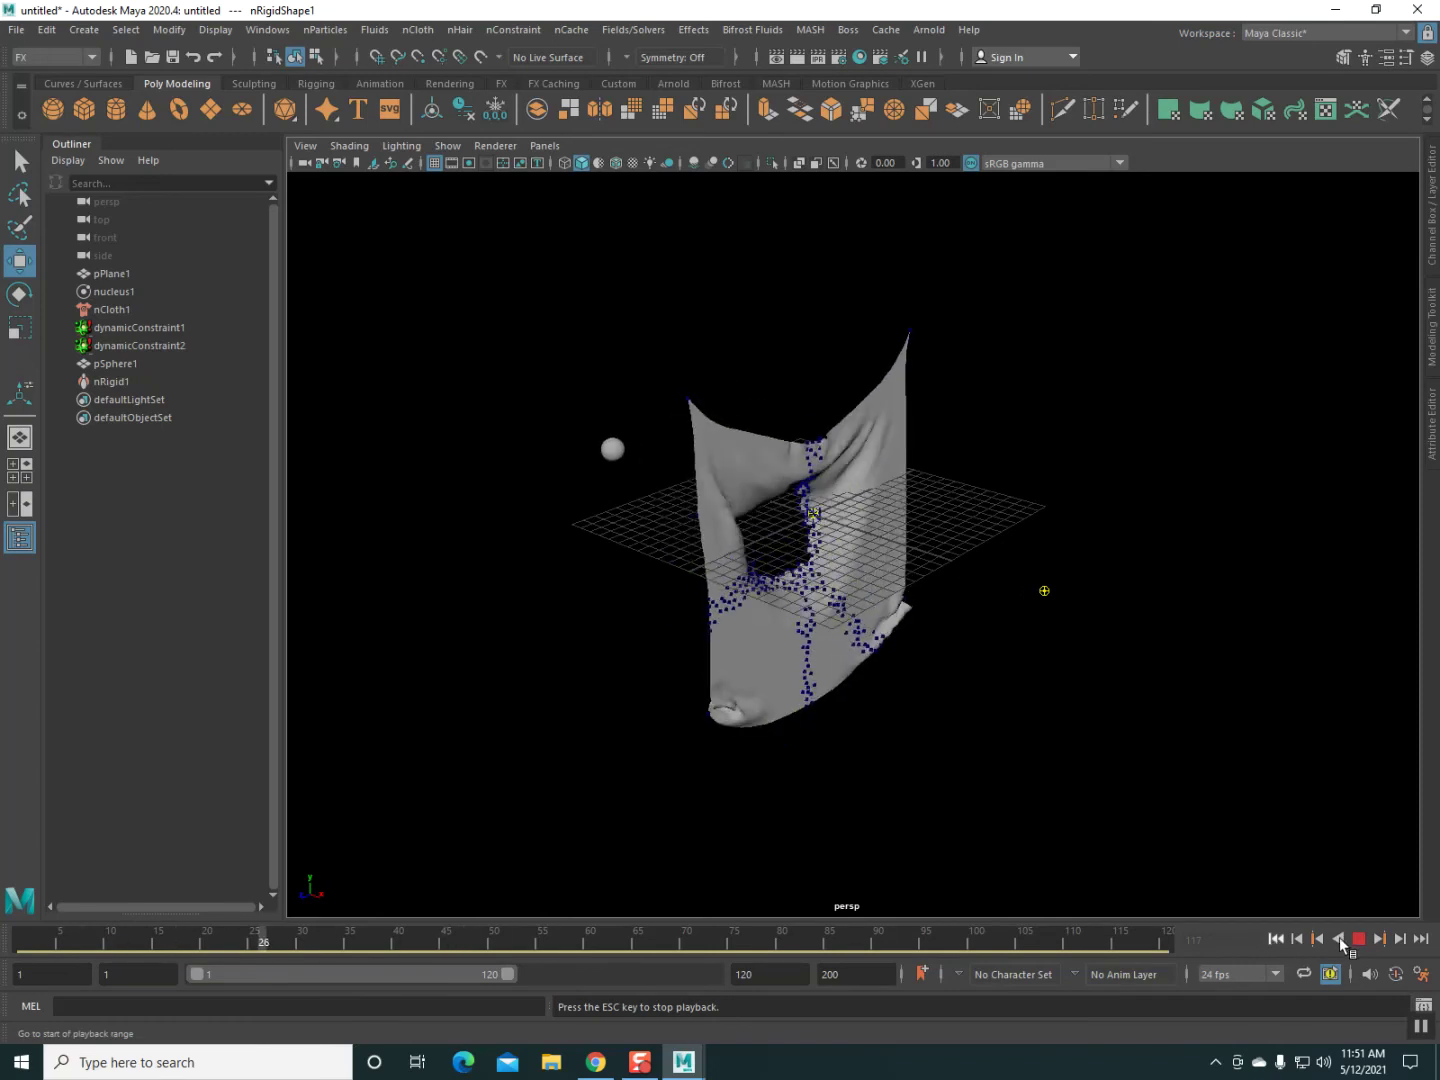
pyautogui.click(1358, 941)
pyautogui.click(1276, 941)
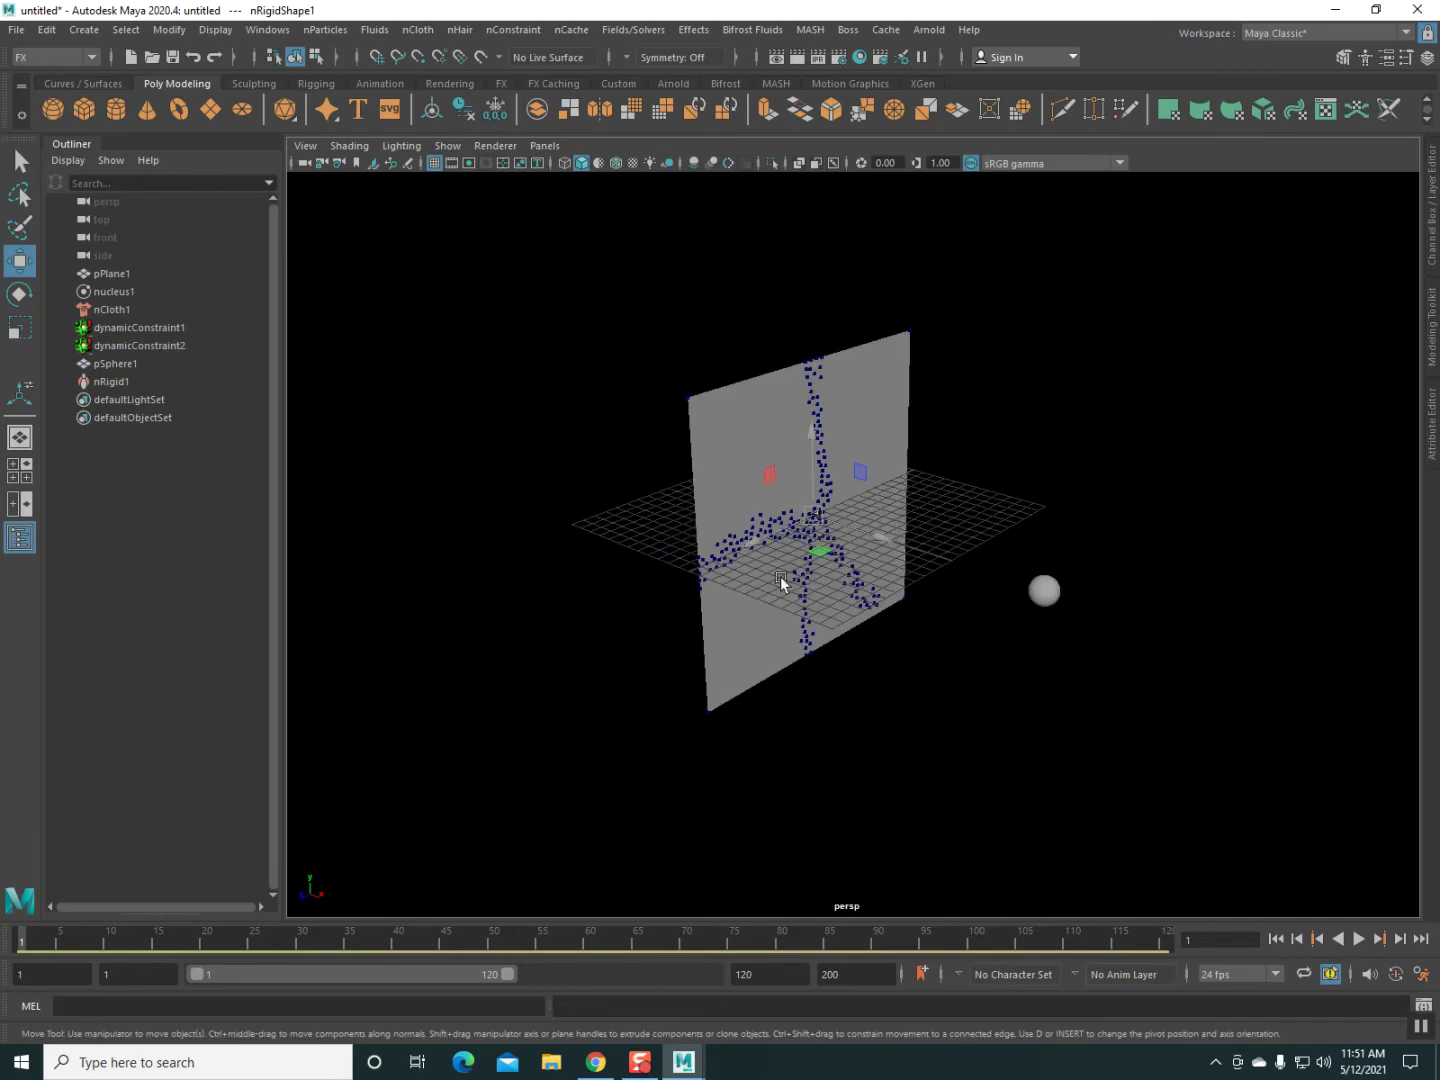
pyautogui.click(754, 449)
pyautogui.click(401, 146)
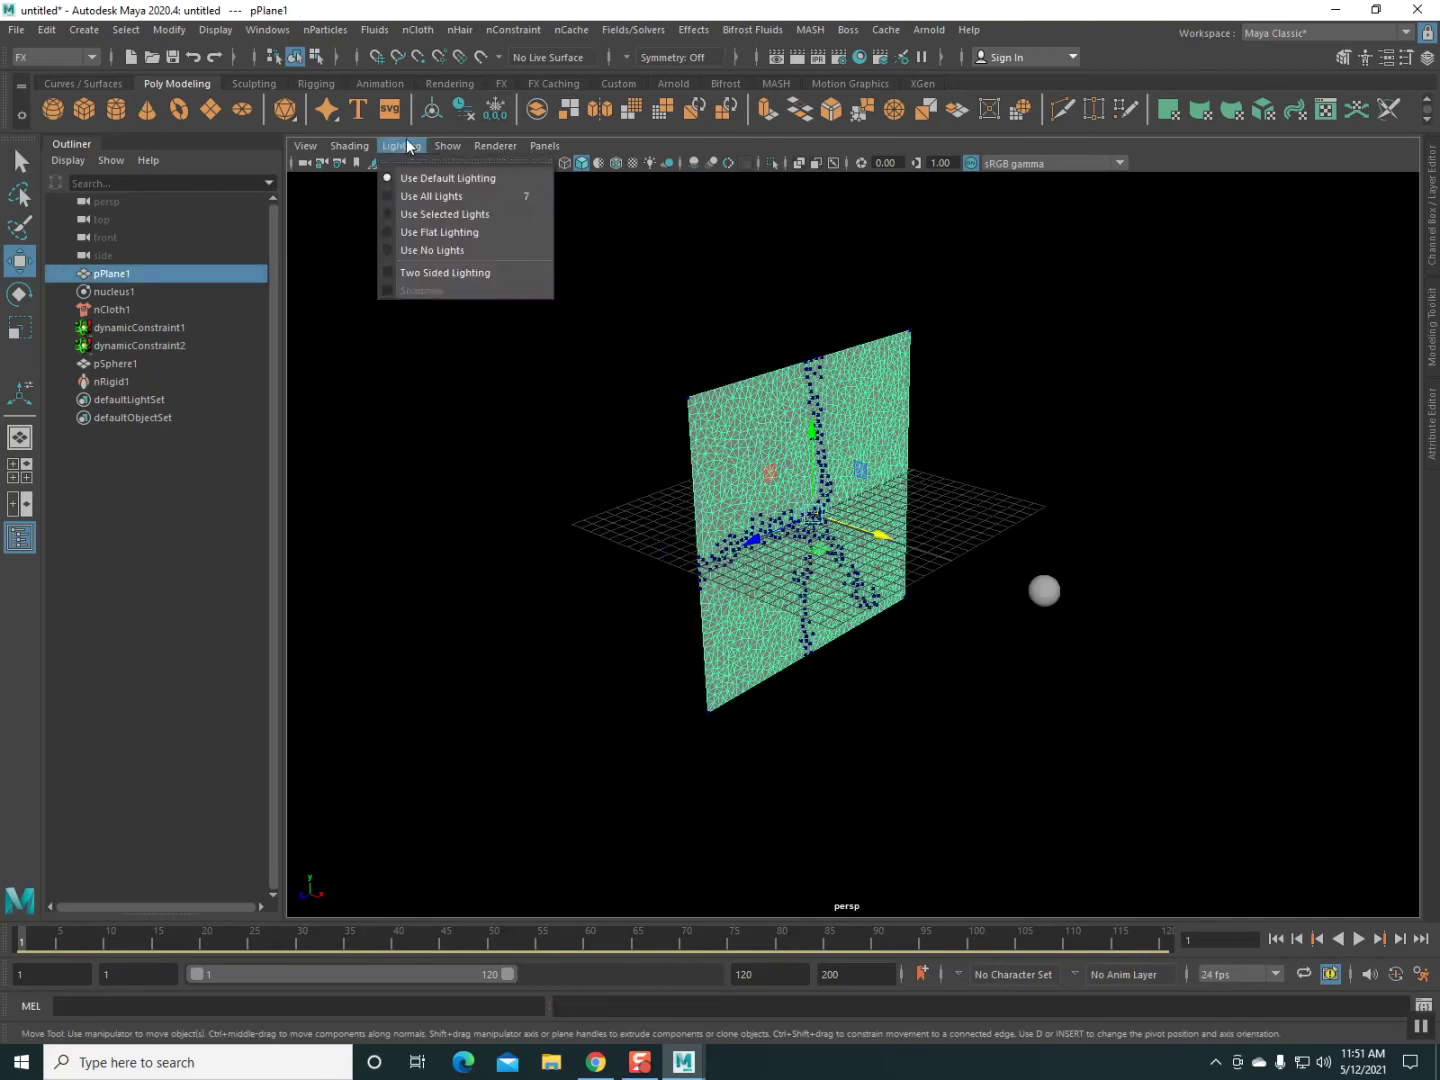
# Deselect the plane, switch the viewport lighting with key 7, and replay the simulation from frame one.
pyautogui.click(563, 487)
pyautogui.press('7')
pyautogui.keyDown('alt'); pyautogui.moveTo(763, 470); pyautogui.dragTo(816, 513); pyautogui.keyUp('alt')
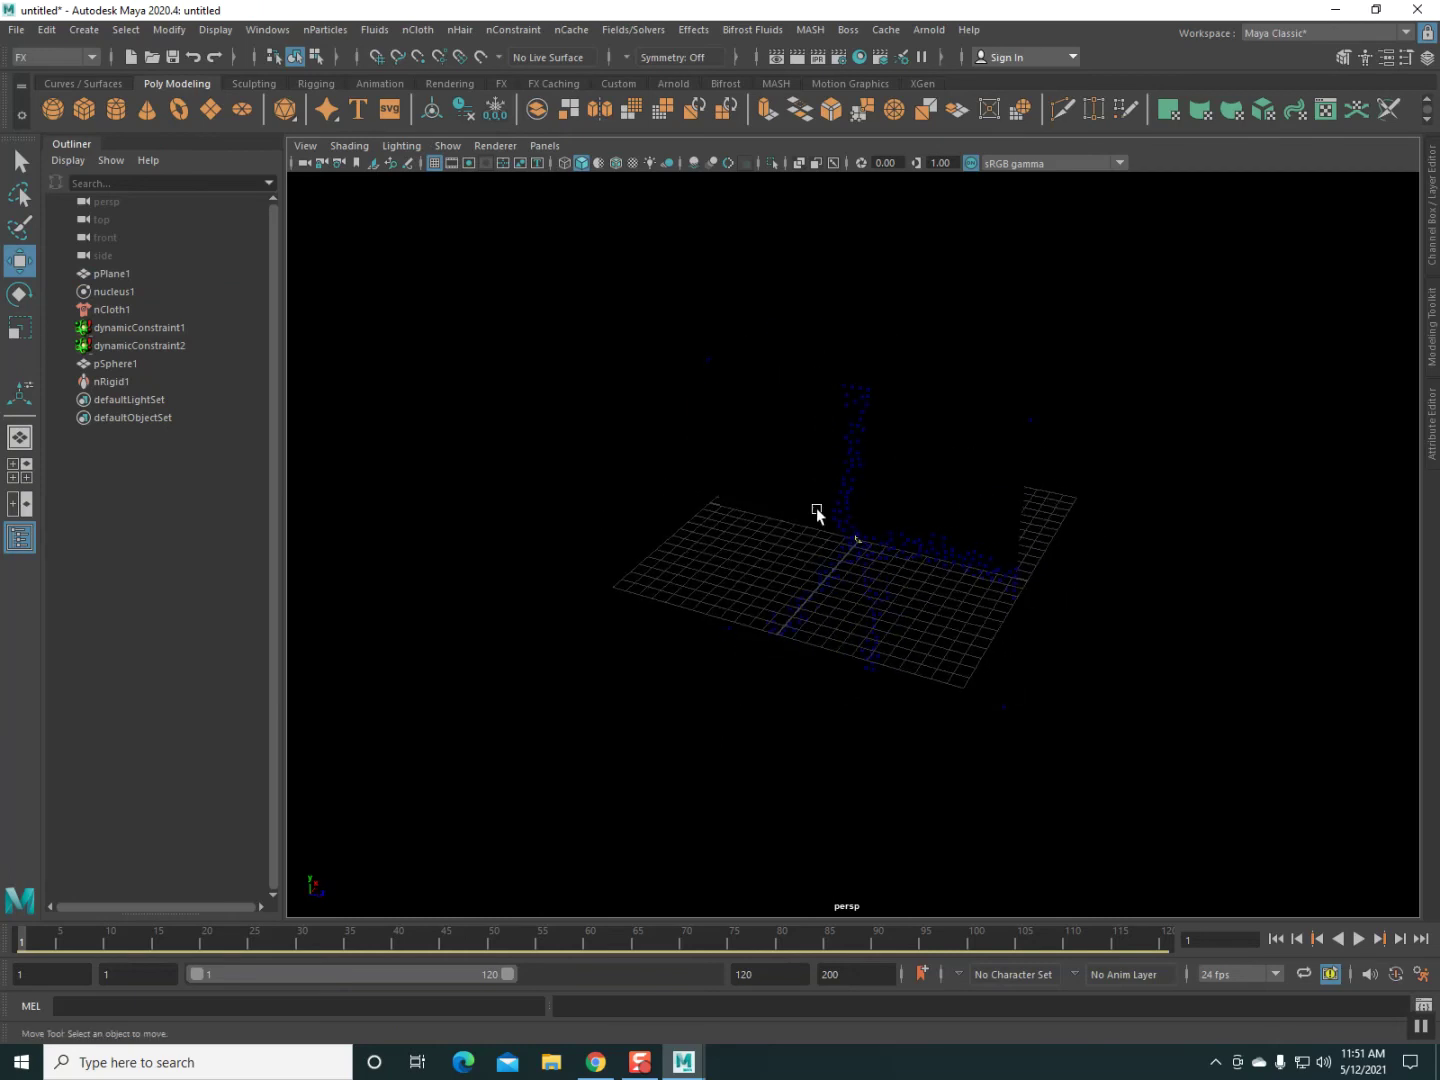
pyautogui.click(1354, 937)
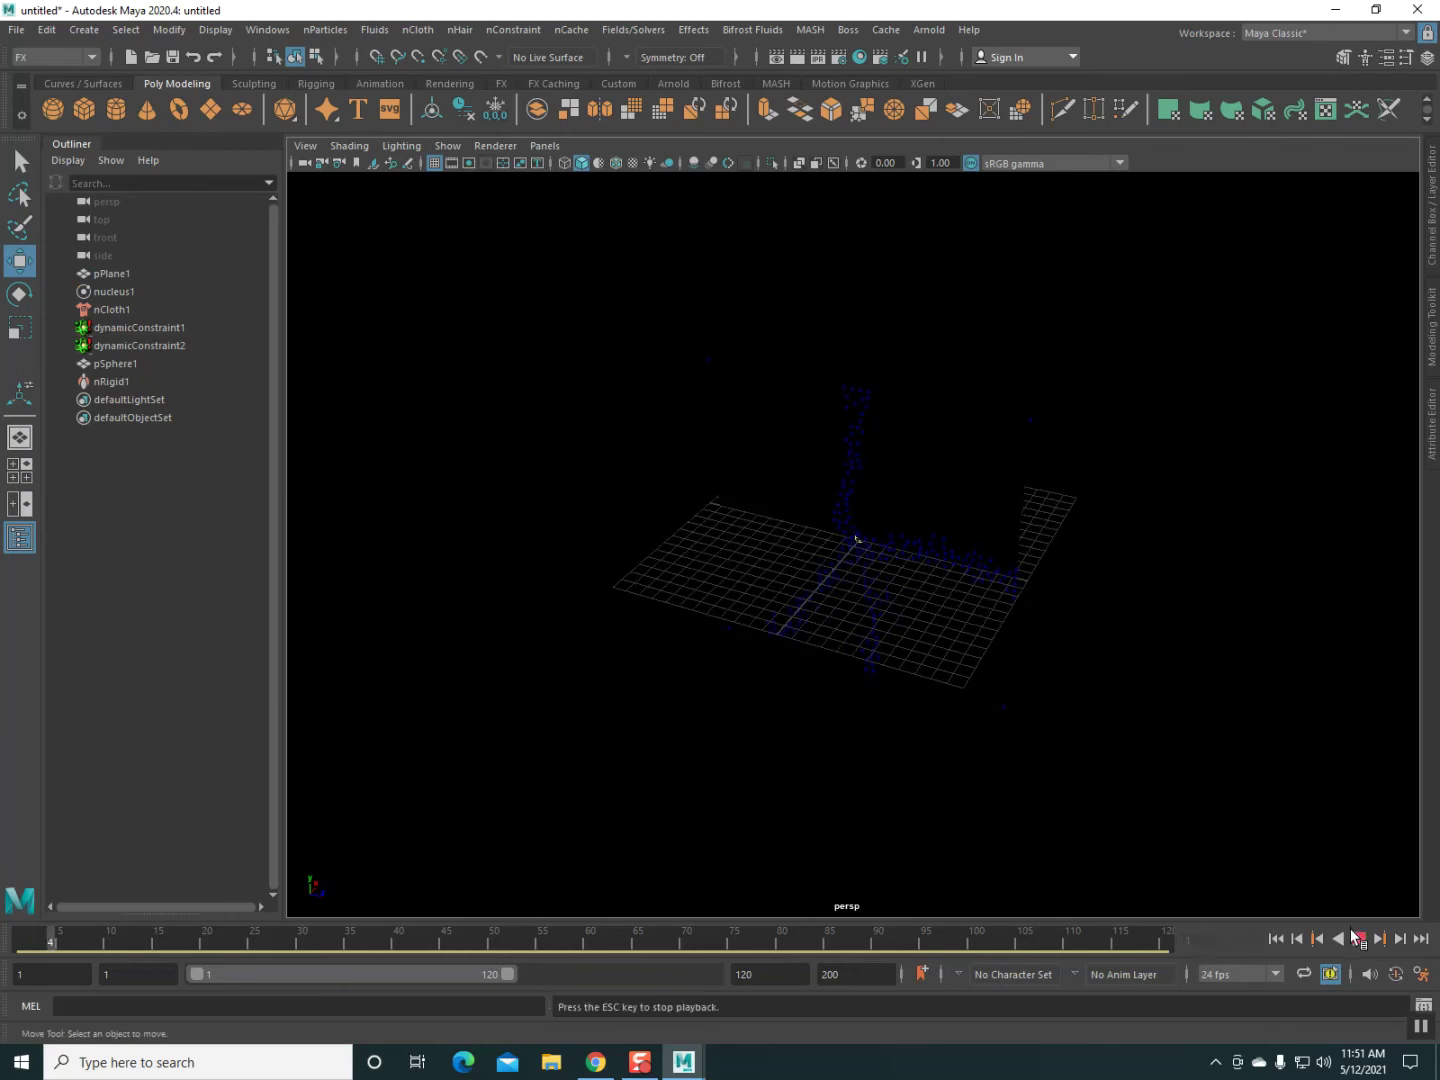
pyautogui.click(1355, 937)
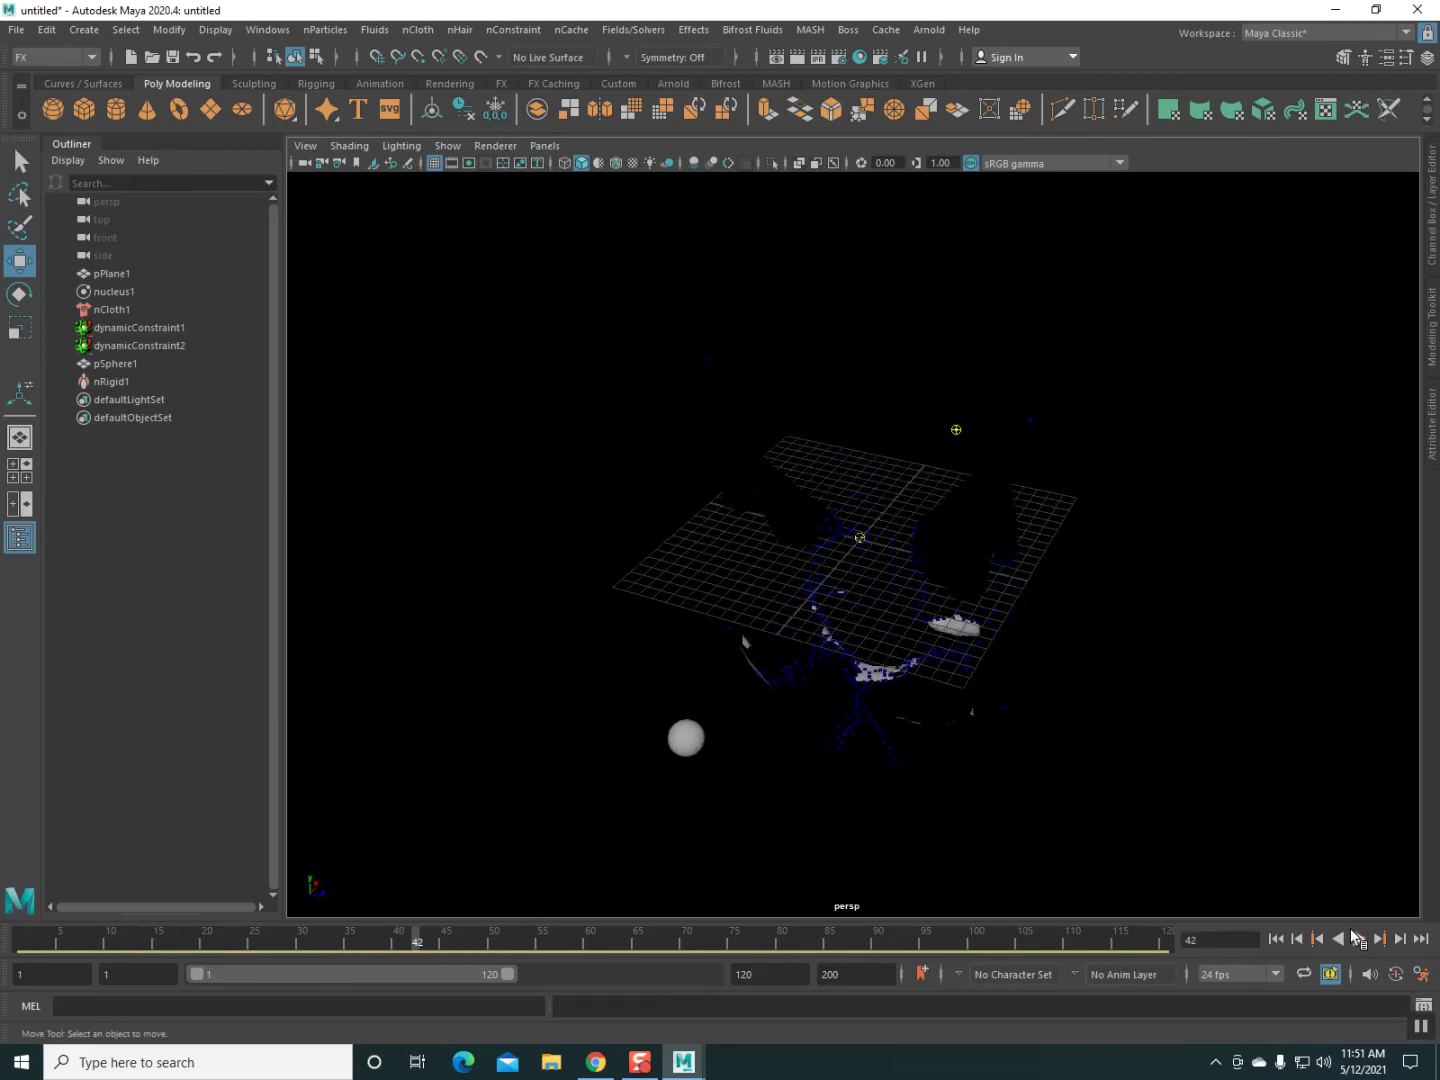
pyautogui.click(1273, 938)
pyautogui.moveTo(850, 540)
pyautogui.keyDown('alt'); pyautogui.mouseDown()
pyautogui.moveTo(751, 589)
pyautogui.moveTo(679, 508)
pyautogui.moveTo(851, 540)
pyautogui.mouseUp(); pyautogui.keyUp('alt')
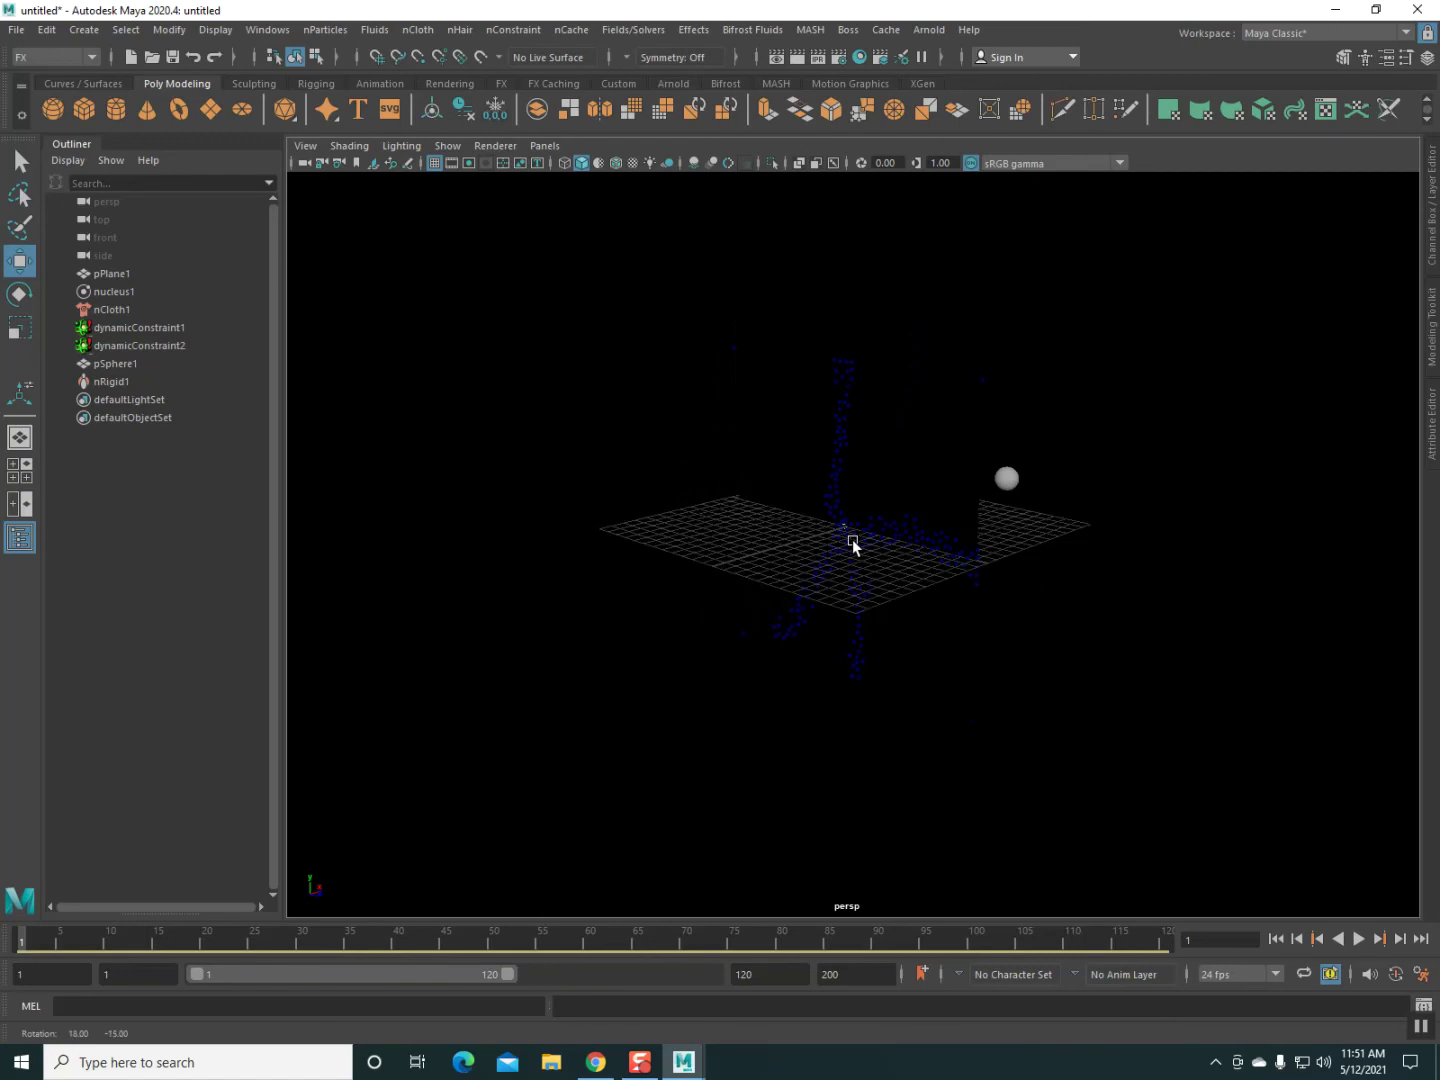
# Turn on Two Sided Lighting so the cloth shows grey, then select pSphere1.
pyautogui.click(401, 146)
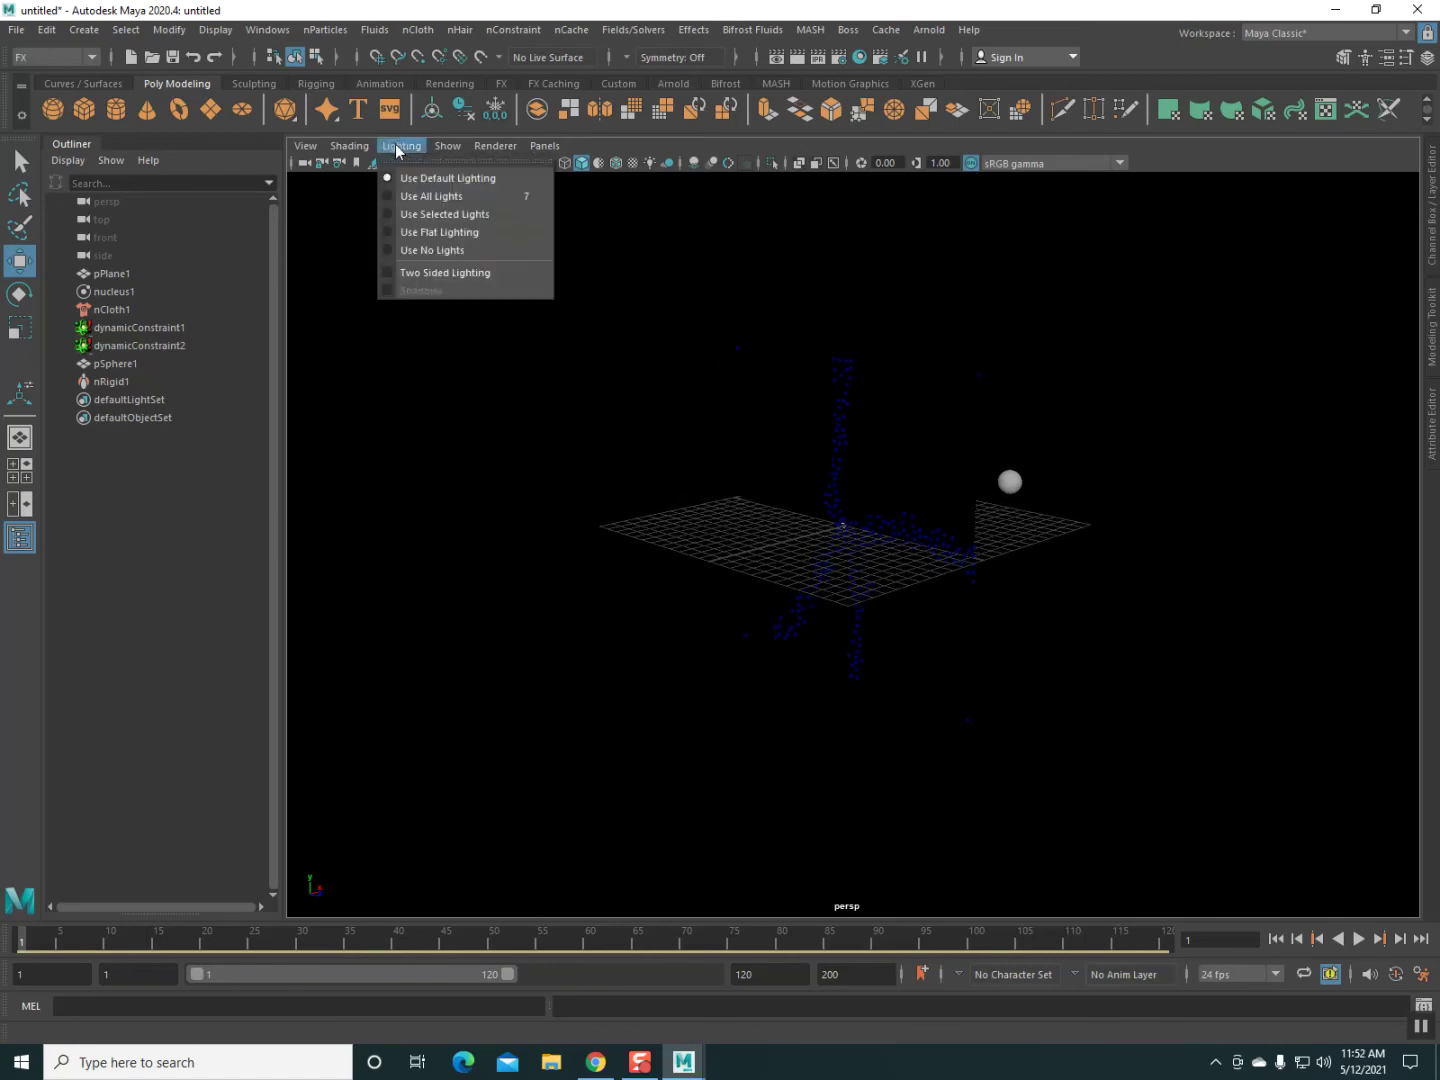
pyautogui.click(441, 276)
pyautogui.moveTo(604, 512)
pyautogui.keyDown('alt'); pyautogui.mouseDown()
pyautogui.moveTo(620, 566)
pyautogui.moveTo(509, 566)
pyautogui.moveTo(678, 591)
pyautogui.moveTo(544, 571)
pyautogui.moveTo(575, 551)
pyautogui.moveTo(784, 589)
pyautogui.moveTo(723, 585)
pyautogui.moveTo(762, 599)
pyautogui.moveTo(924, 588)
pyautogui.moveTo(929, 617)
pyautogui.mouseUp(); pyautogui.keyUp('alt')
pyautogui.click(915, 558)
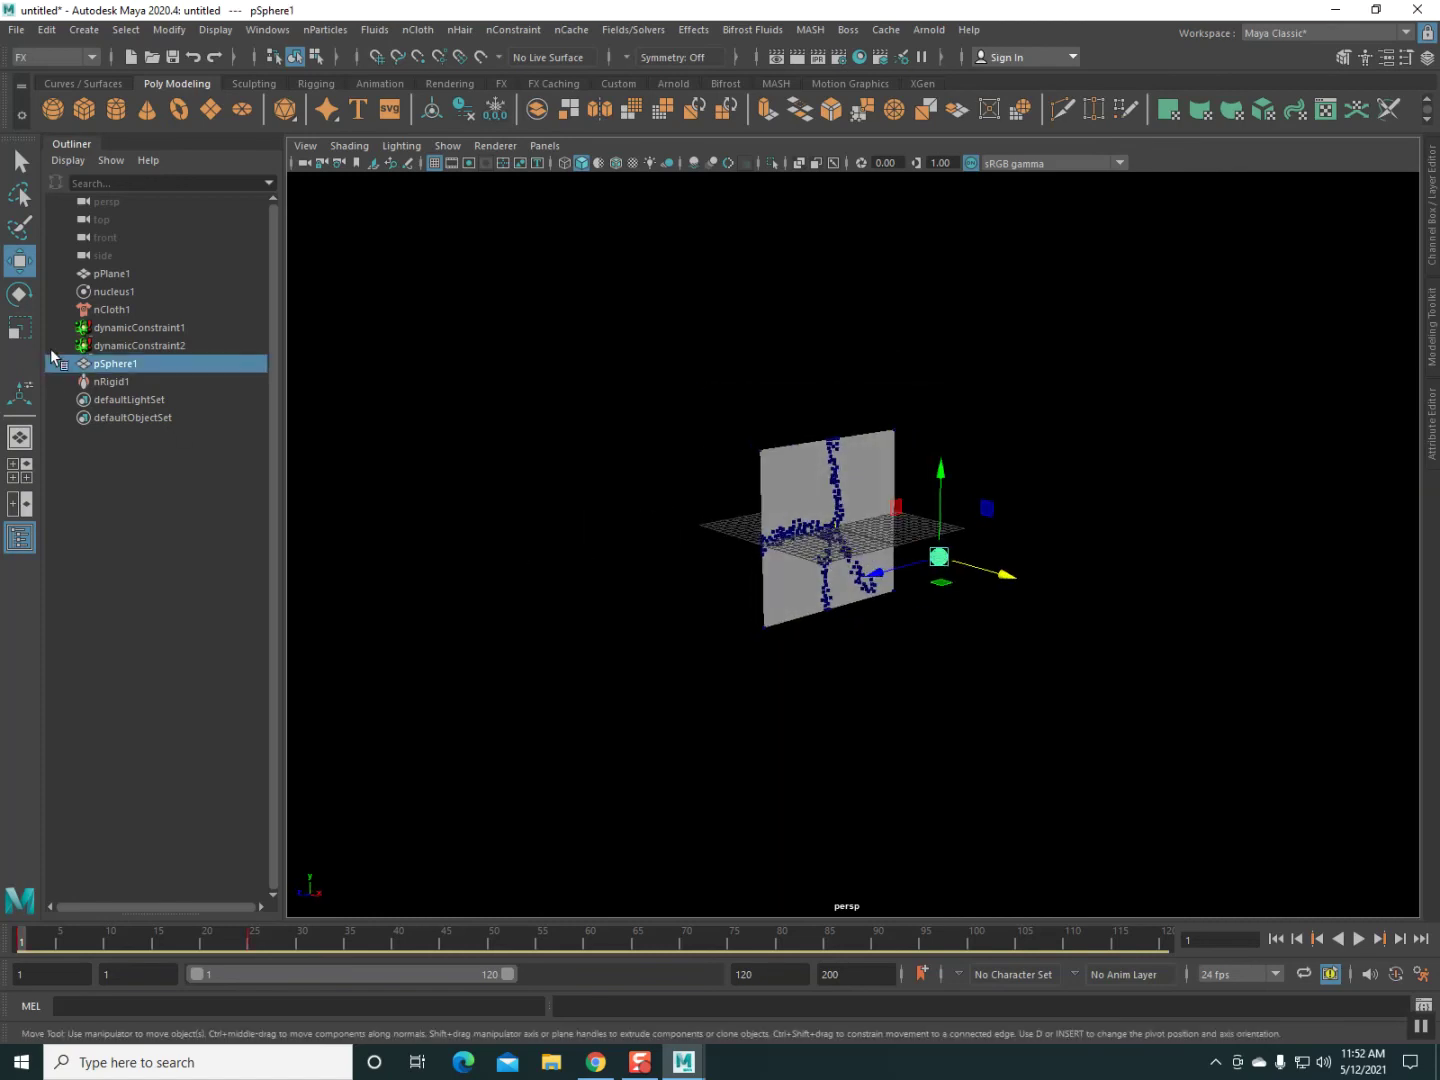
# Raise dynamicConstraint2's Glue Strength to 0.231 and play a test of the tearing.
pyautogui.click(121, 346)
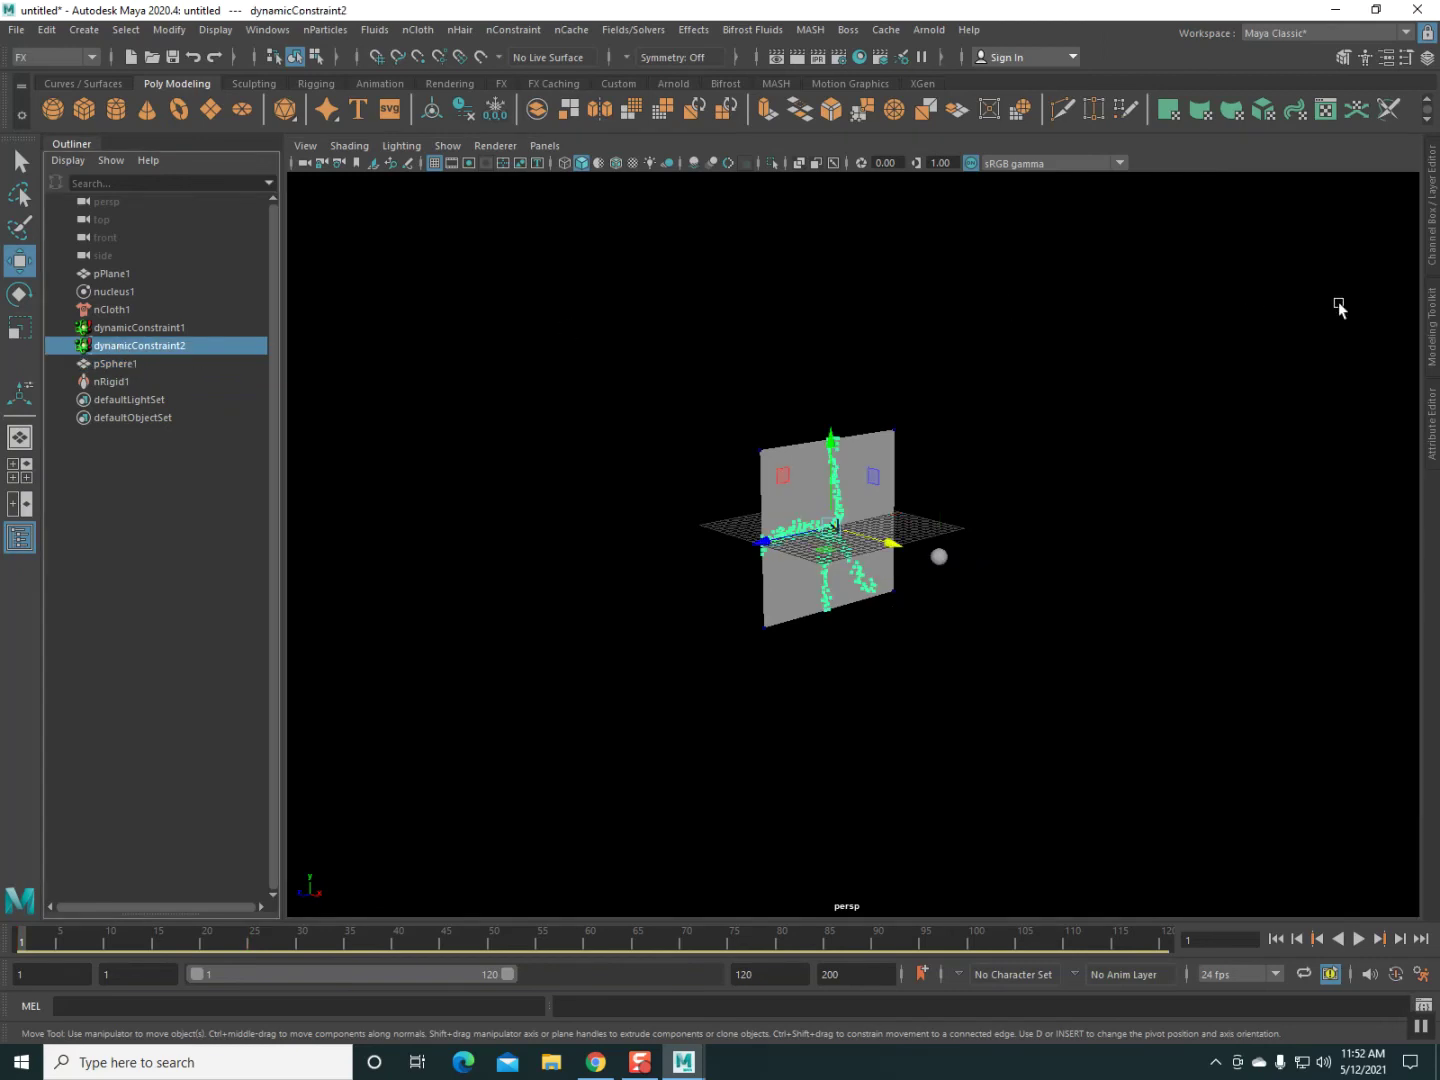
pyautogui.click(1433, 424)
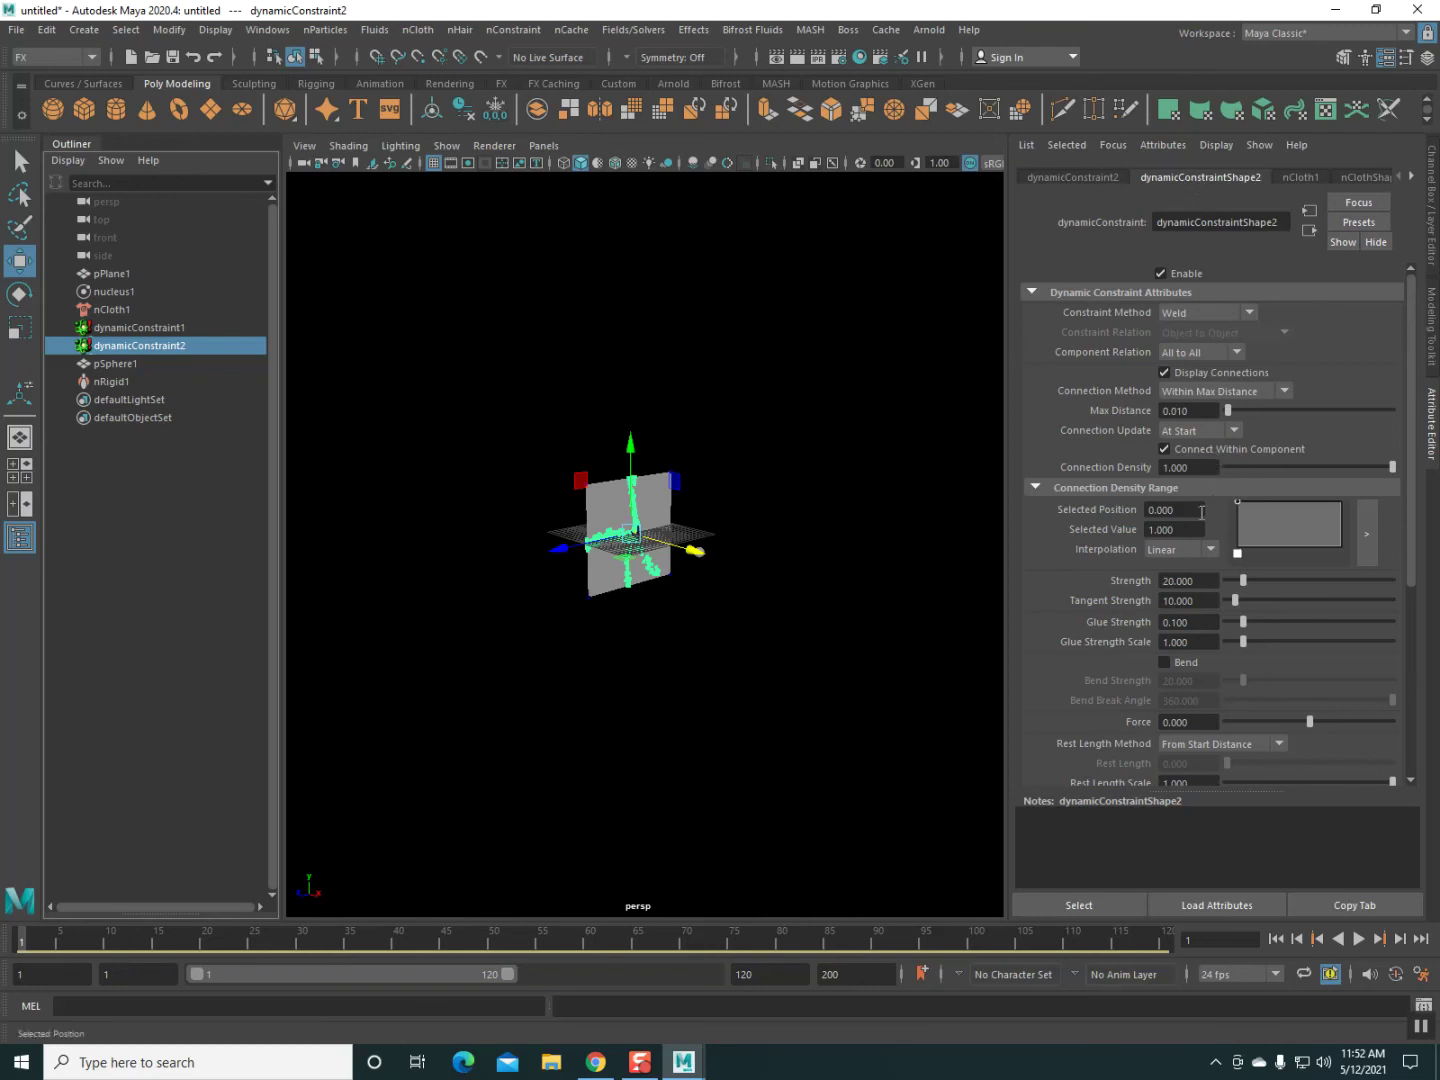
pyautogui.scroll(-1, 1131, 647)
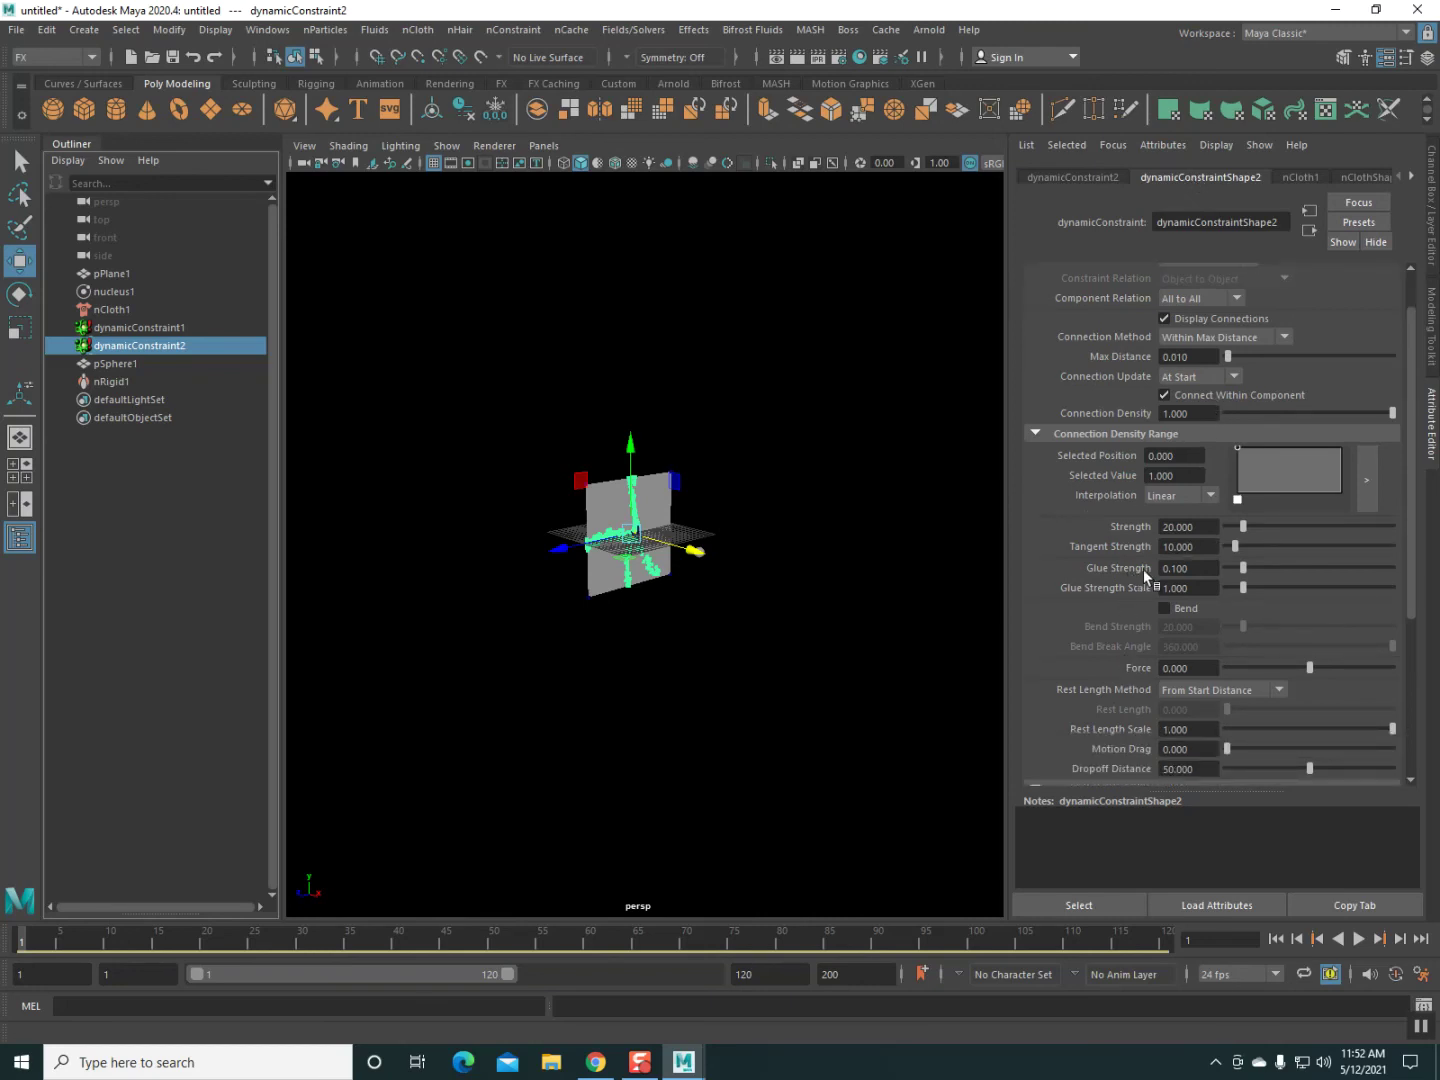
pyautogui.click(1265, 567)
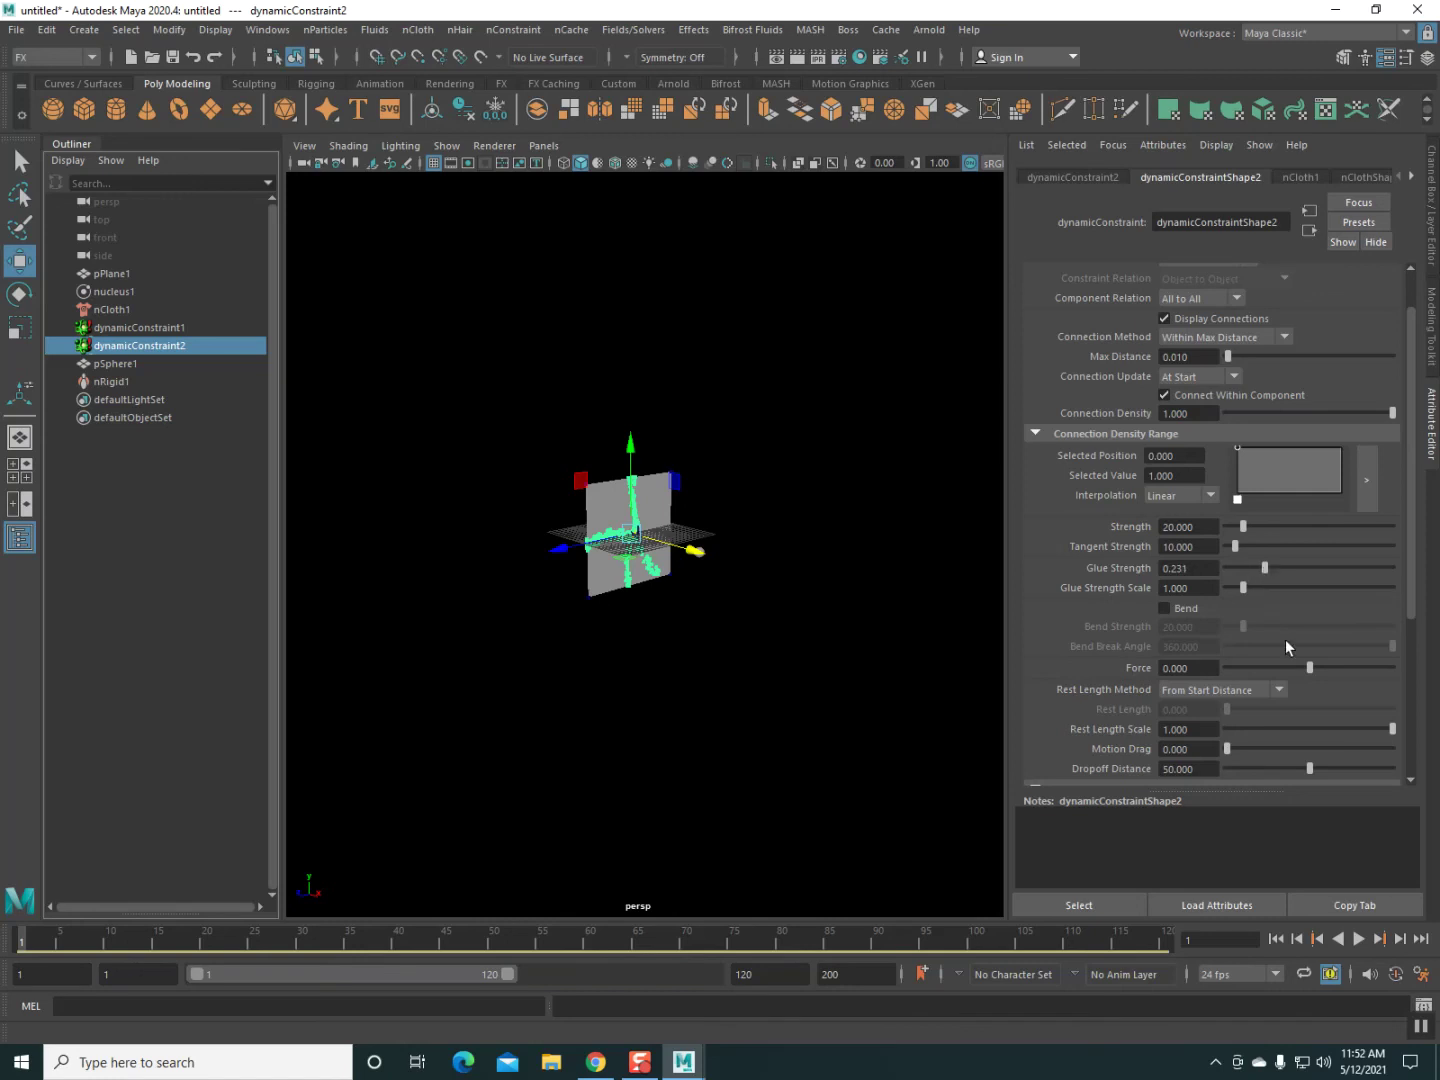
pyautogui.click(1358, 940)
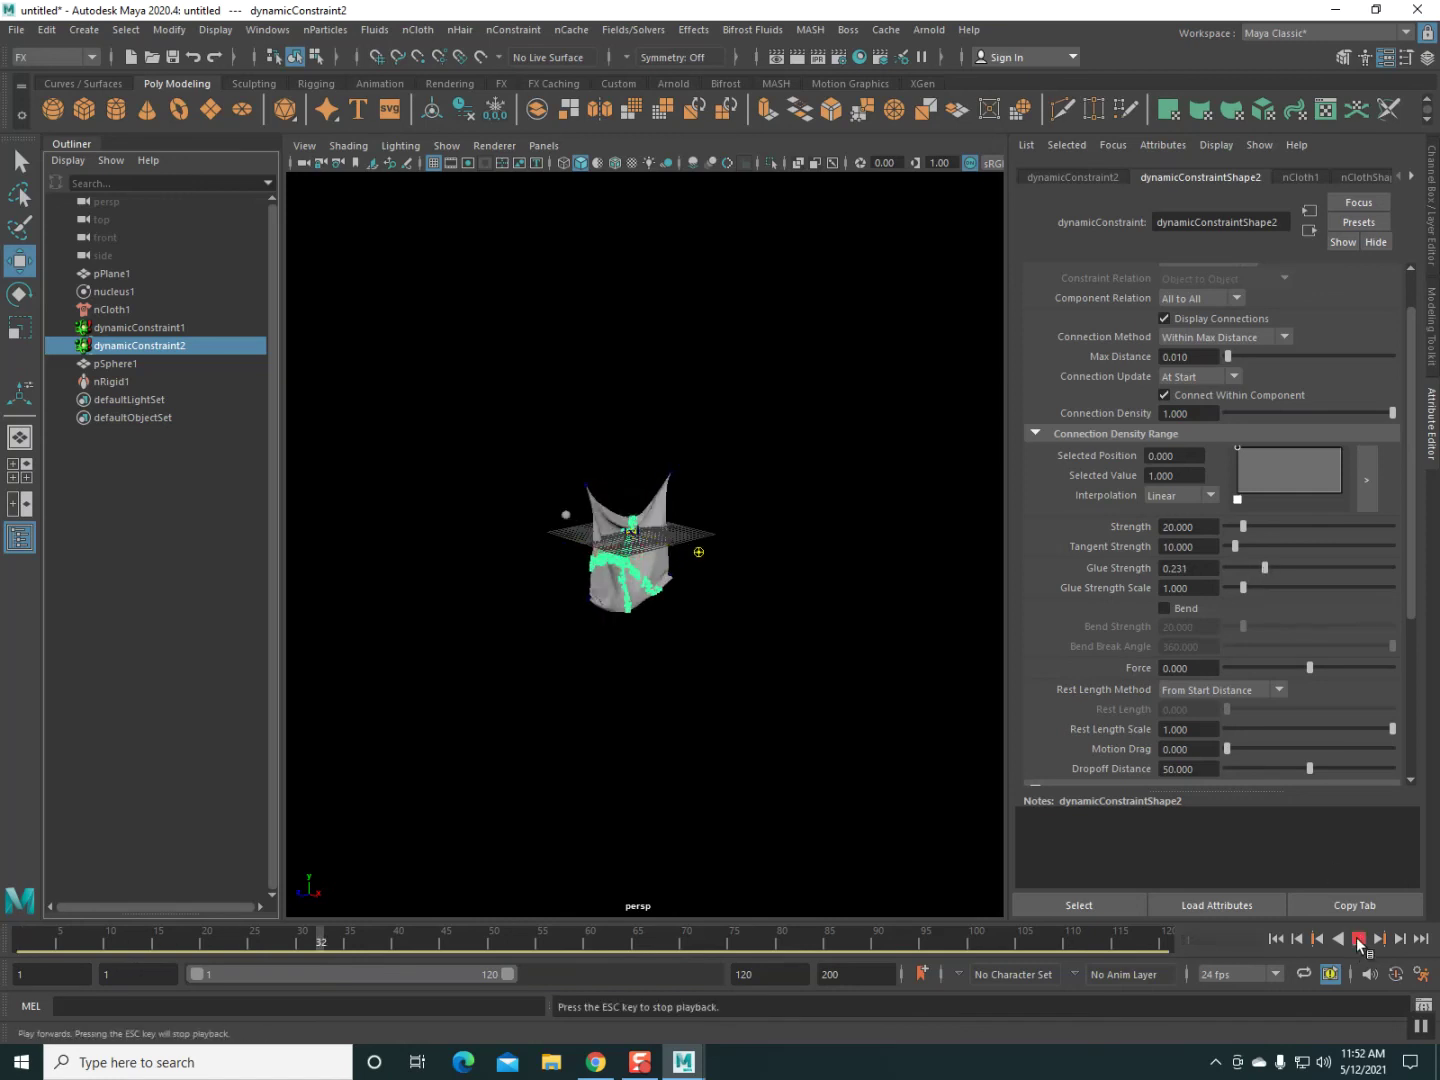
pyautogui.scroll(2, 403, 562)
pyautogui.scroll(5, 413, 564)
pyautogui.scroll(-3, 410, 562)
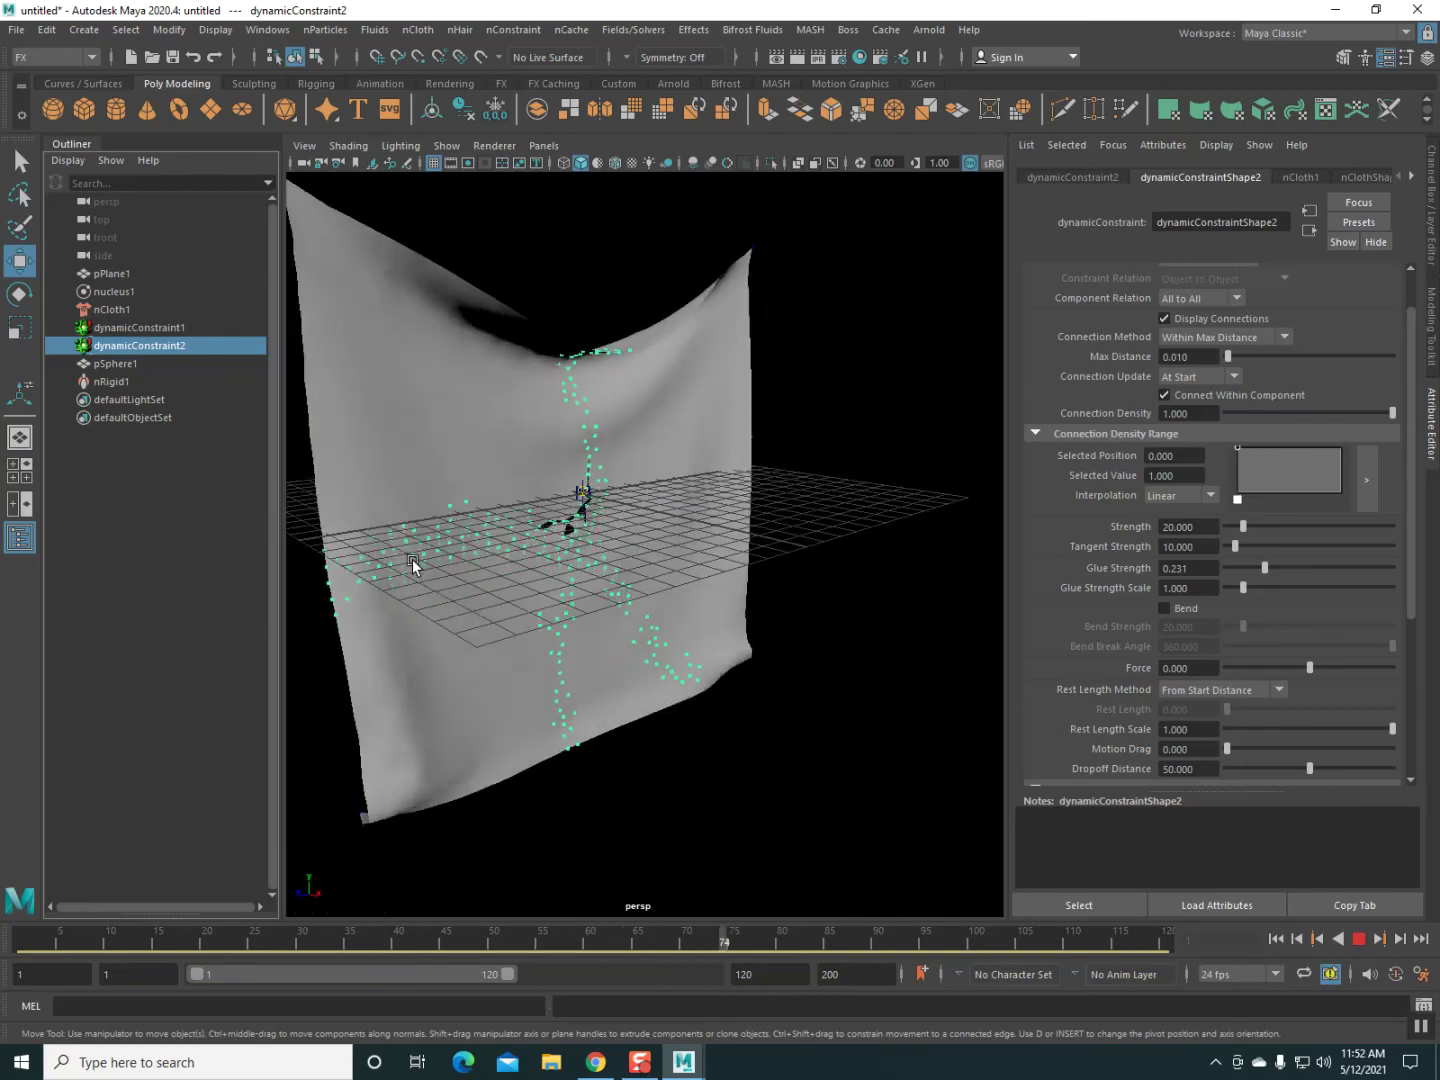
pyautogui.scroll(-3, 414, 565)
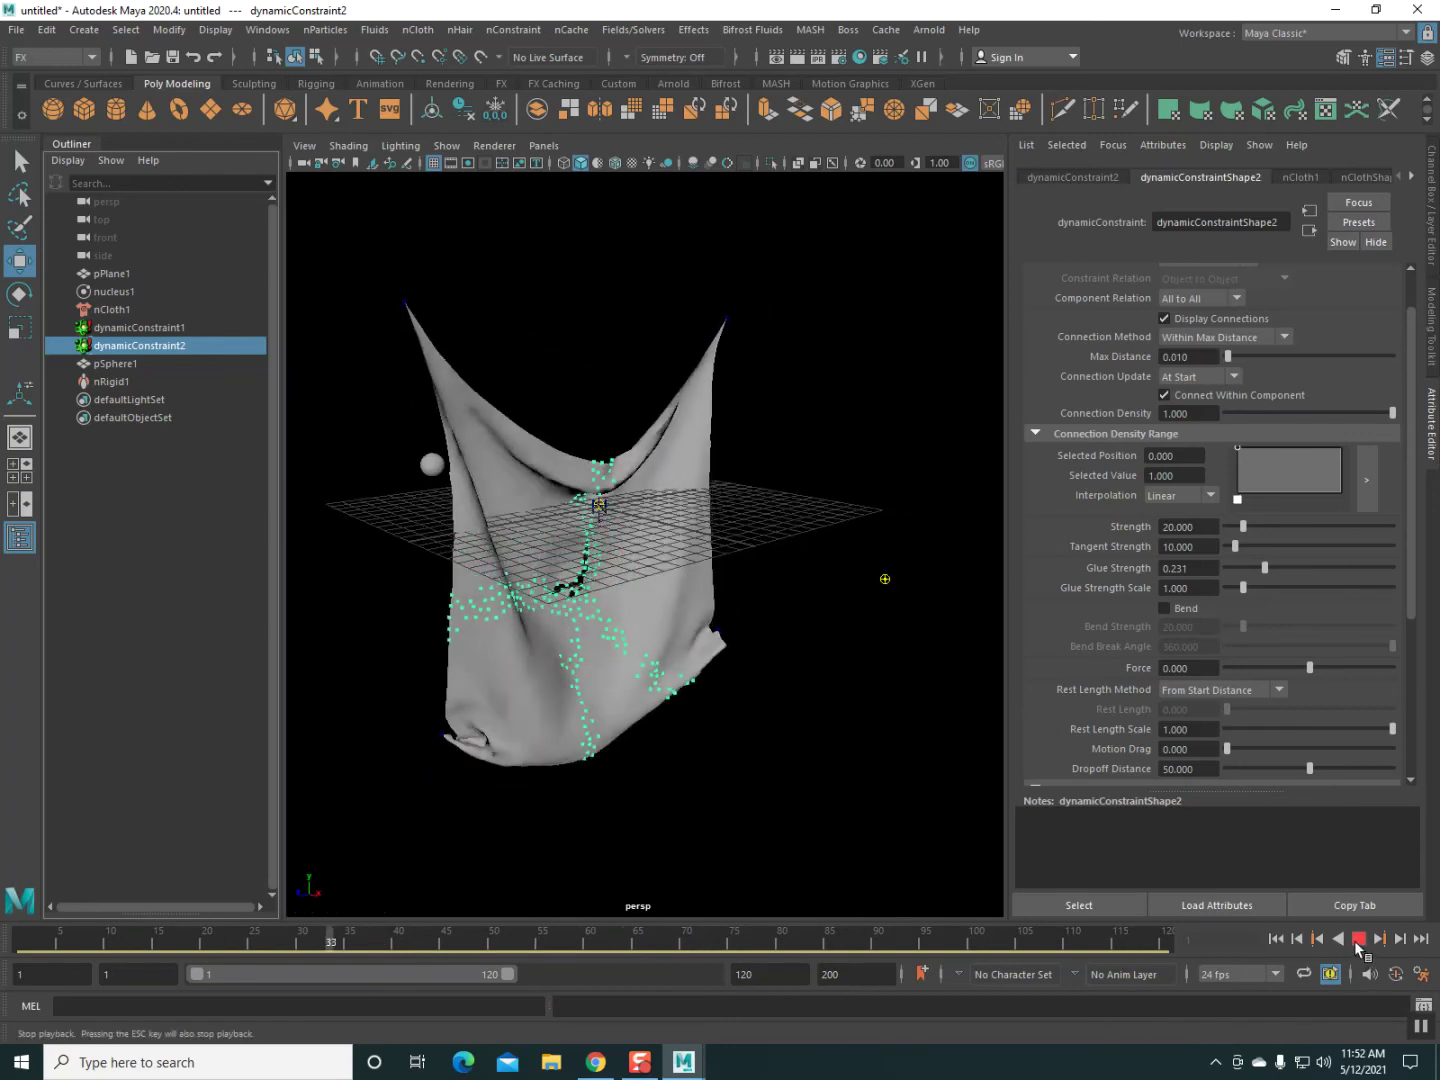
pyautogui.click(1358, 939)
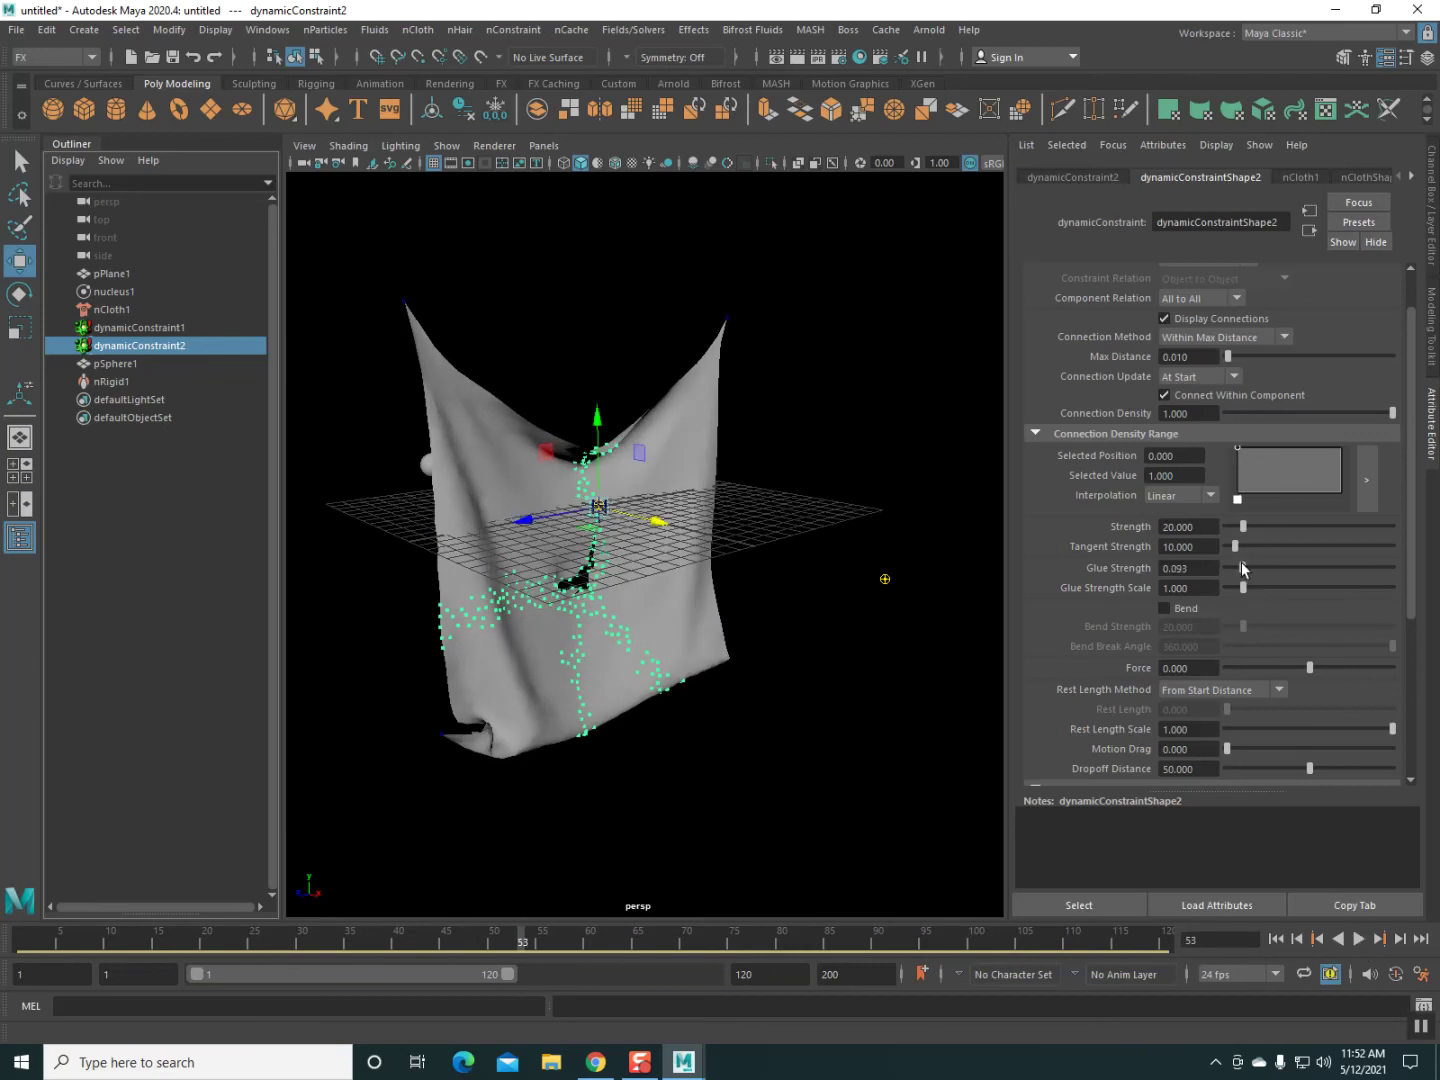
# Lower Glue Strength to 0.132 and replay the cloth tearing from the first frame.
pyautogui.moveTo(1237, 564); pyautogui.dragTo(1246, 564)
pyautogui.click(1277, 940)
pyautogui.click(1358, 939)
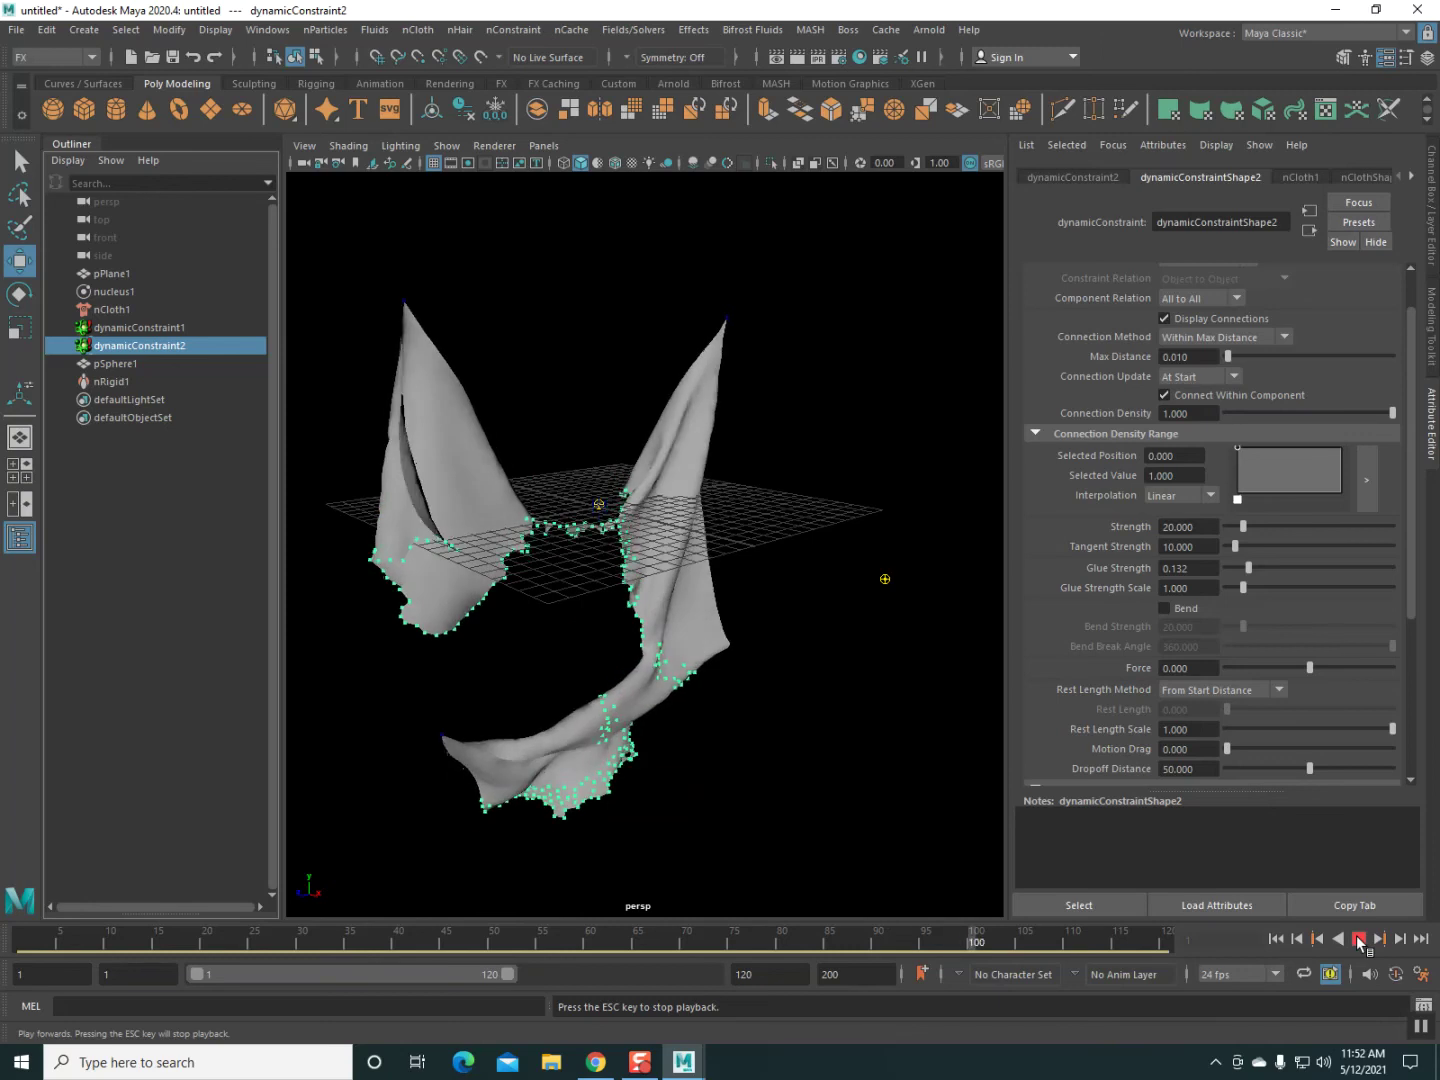
pyautogui.click(1355, 940)
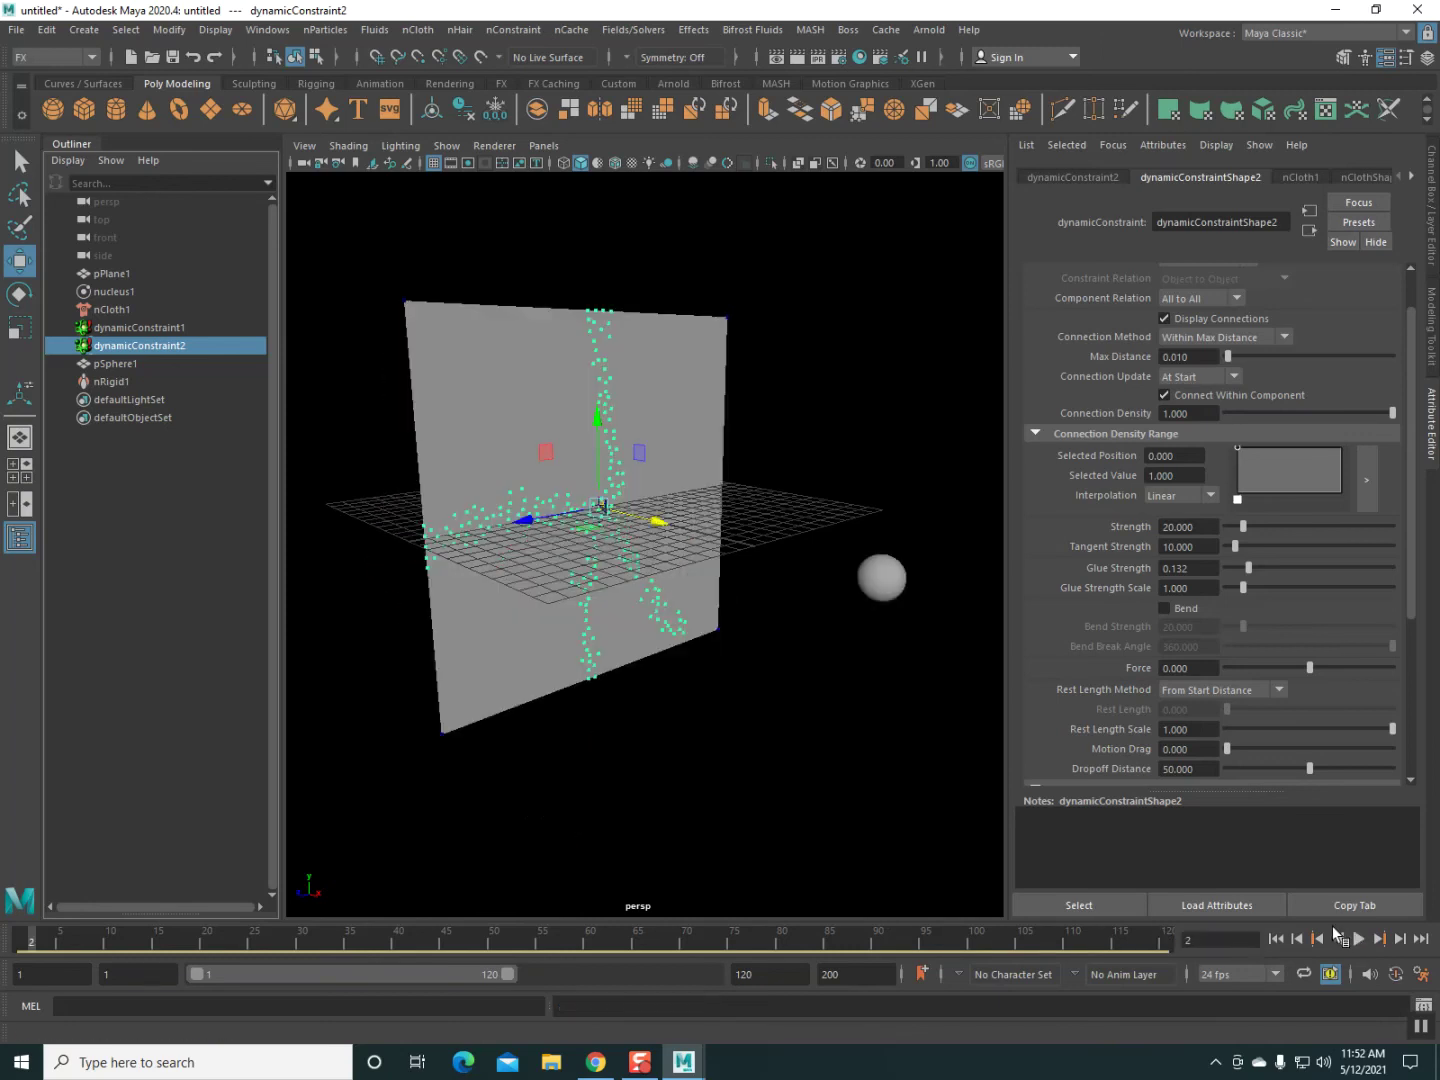